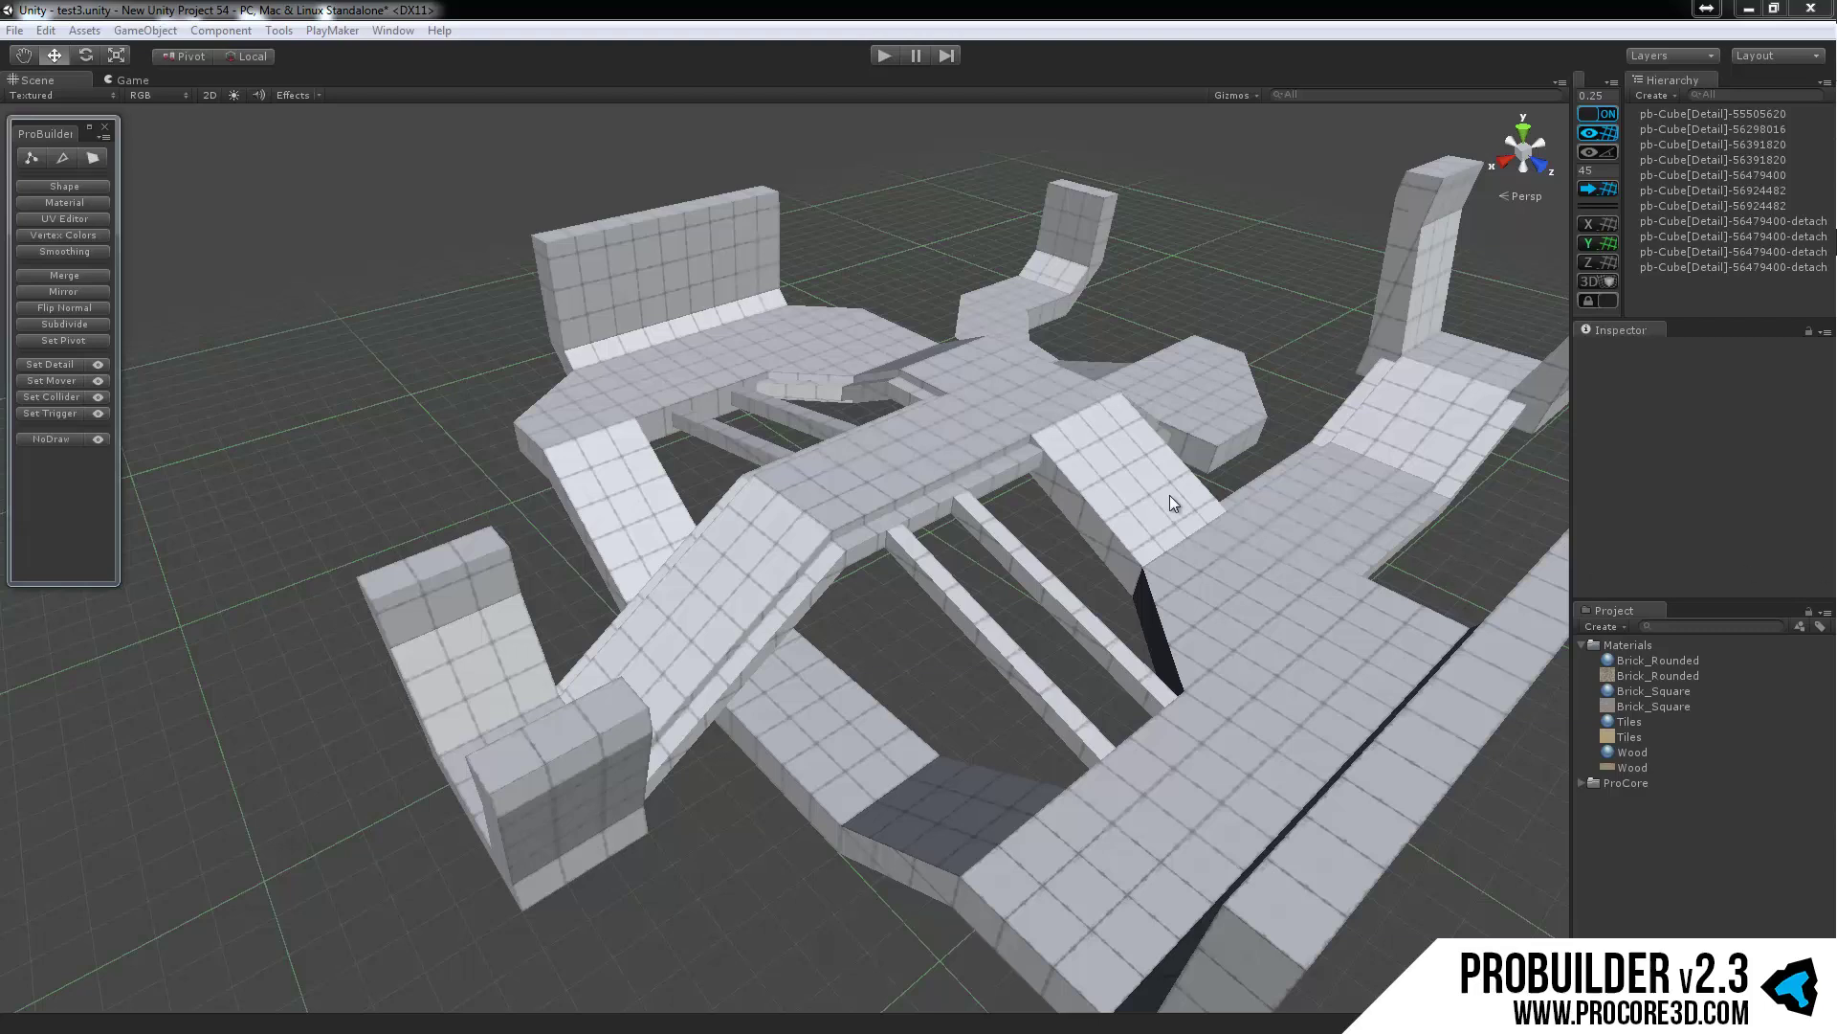
Step: Bring up the Vertex Colors palette and move it clear of the centre of the level geometry
{"action": "left_click_drag", "start_coordinate": [1101, 458], "coordinate": [1250, 507], "text": "alt"}
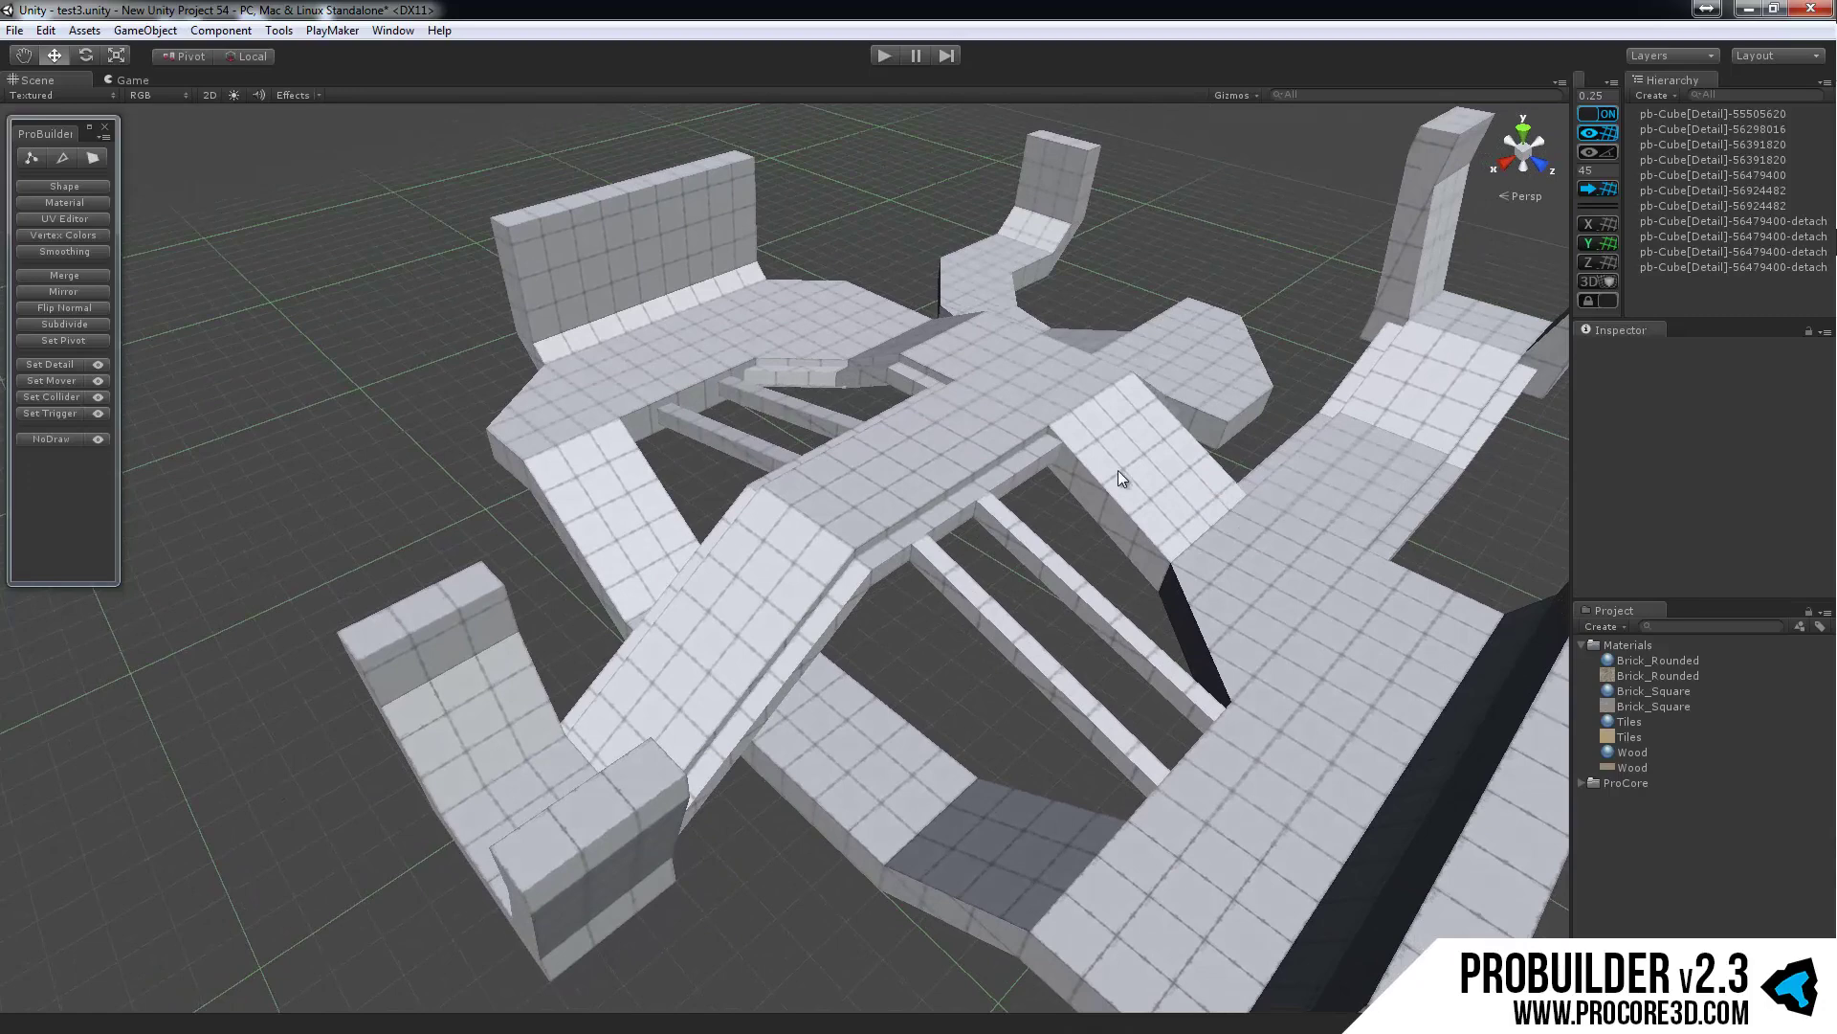
{"action": "left_click_drag", "start_coordinate": [1118, 469], "coordinate": [1091, 463], "text": "alt"}
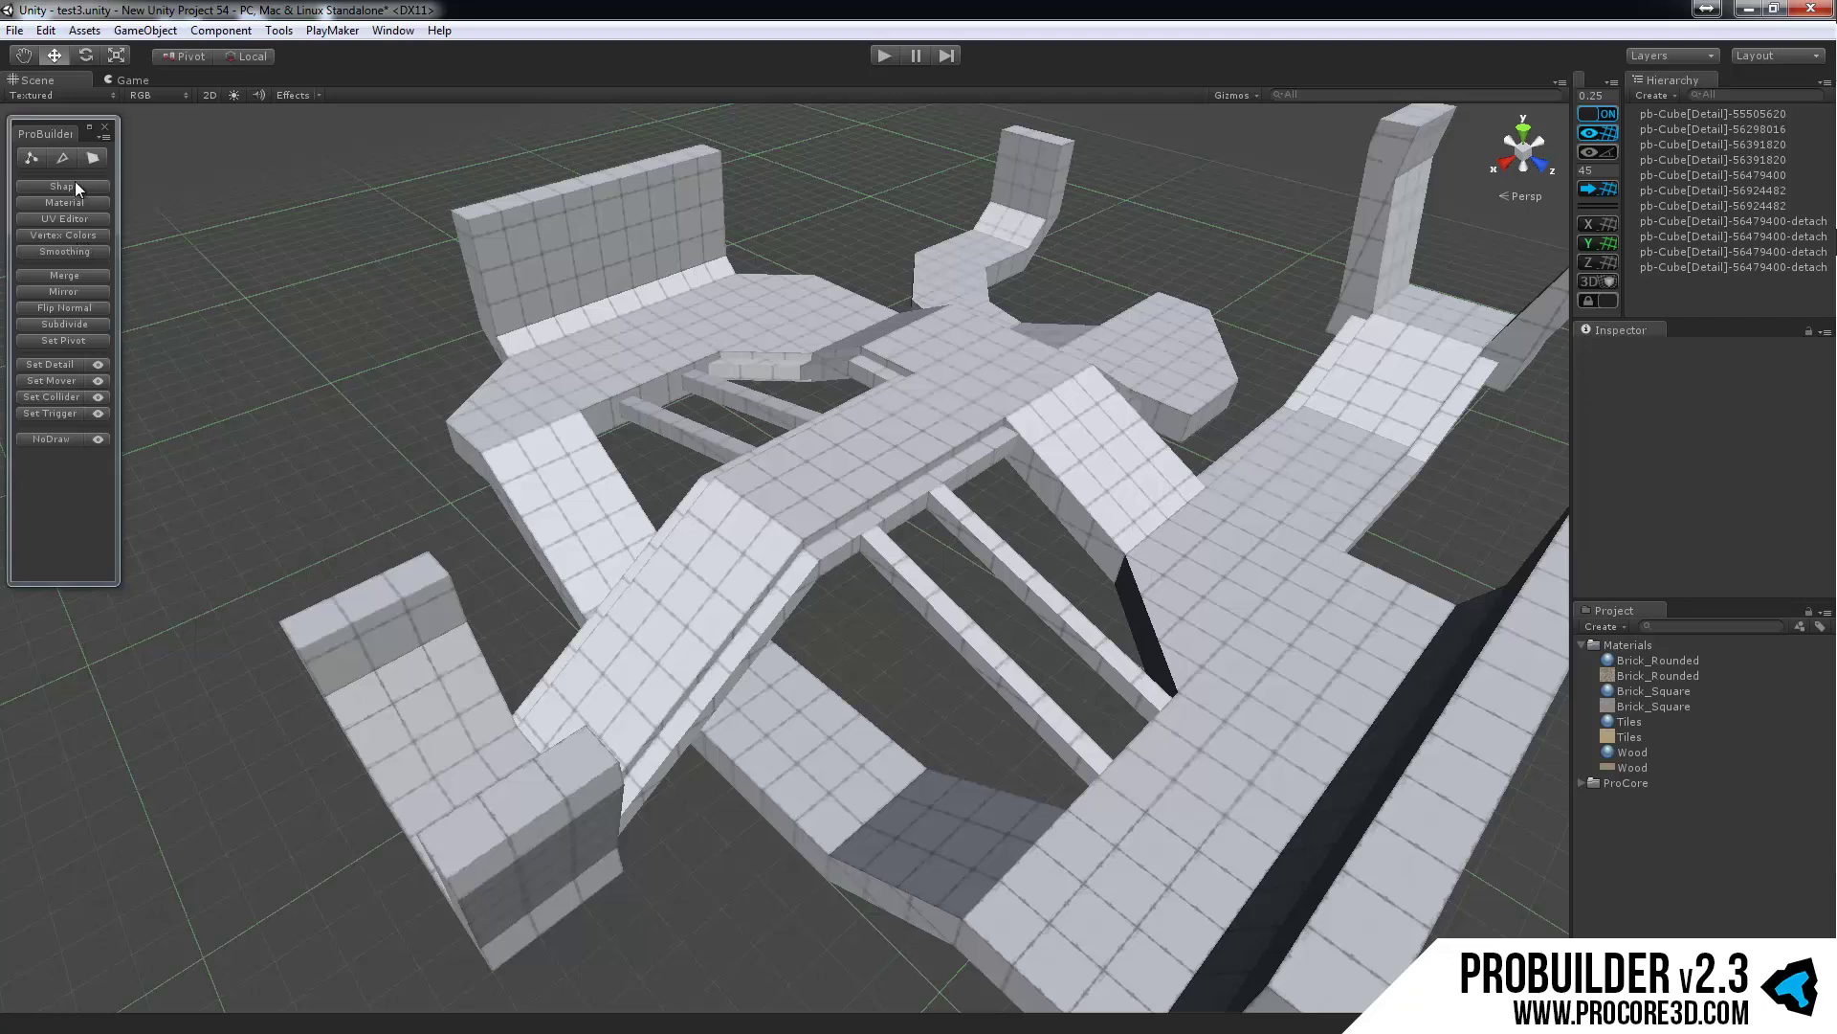
{"action": "left_click", "coordinate": [96, 236]}
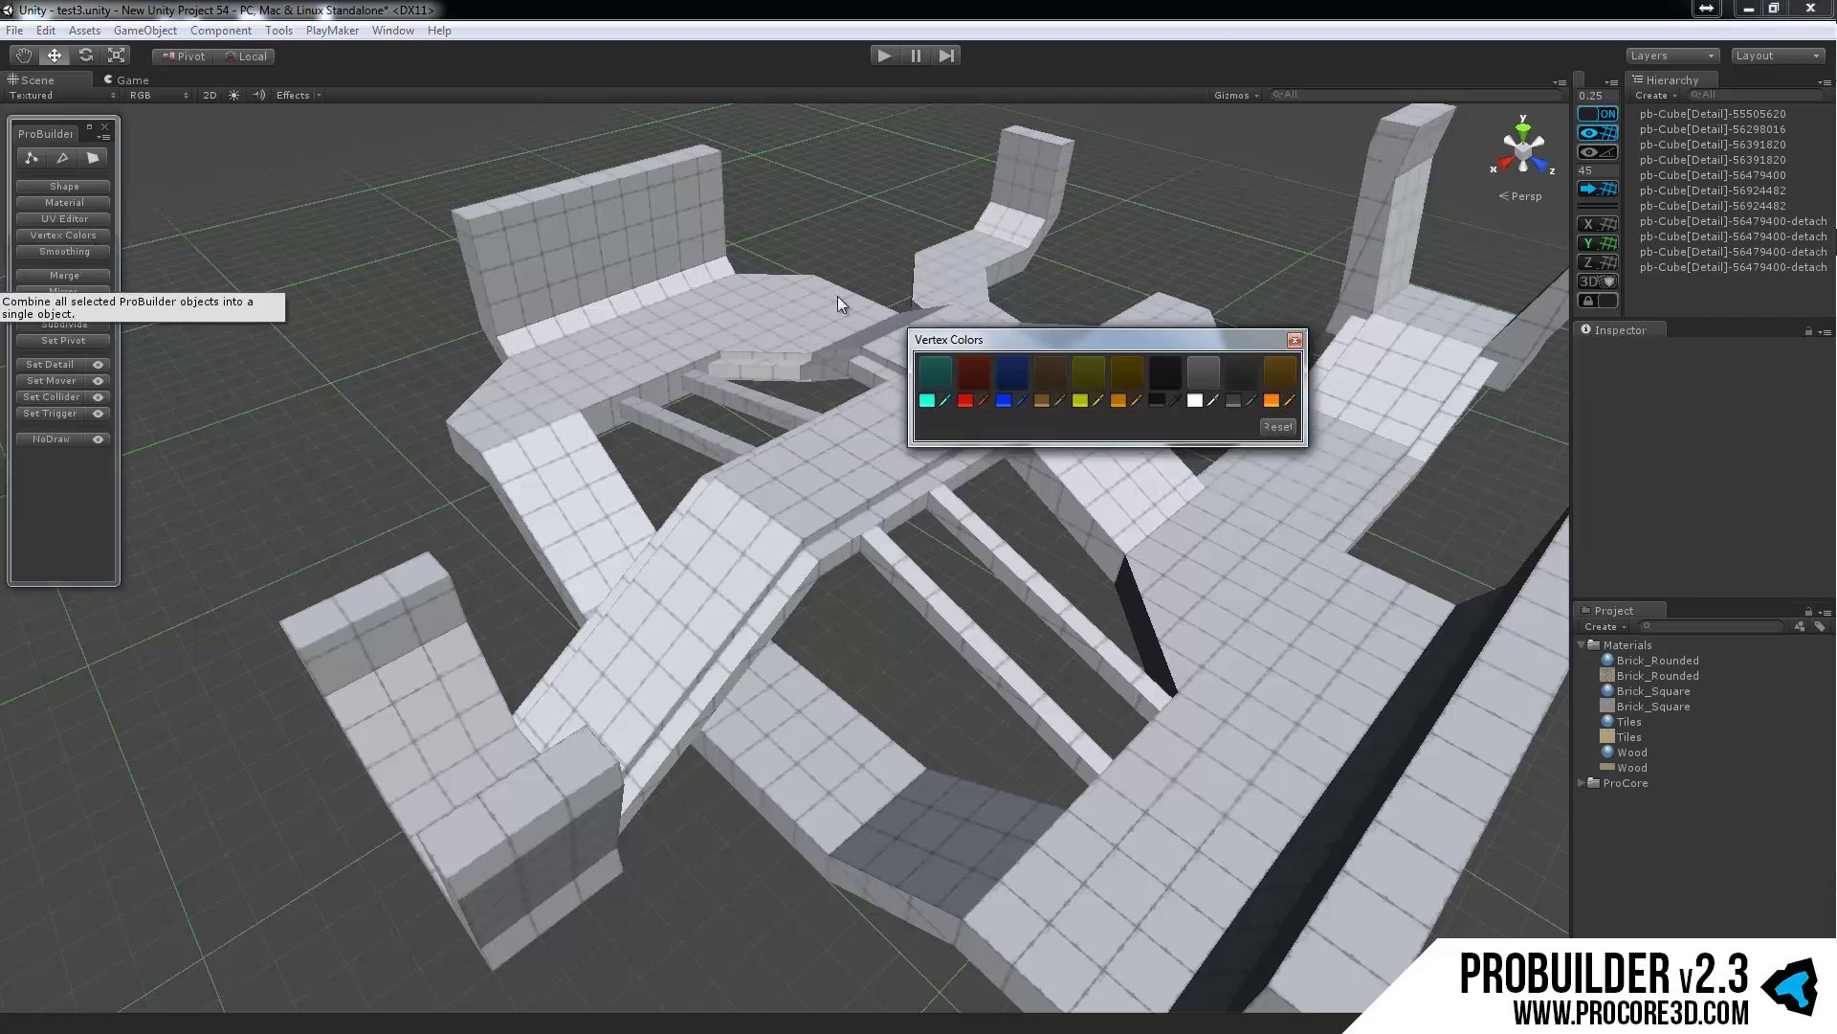
{"action": "left_click_drag", "start_coordinate": [1106, 342], "coordinate": [378, 156]}
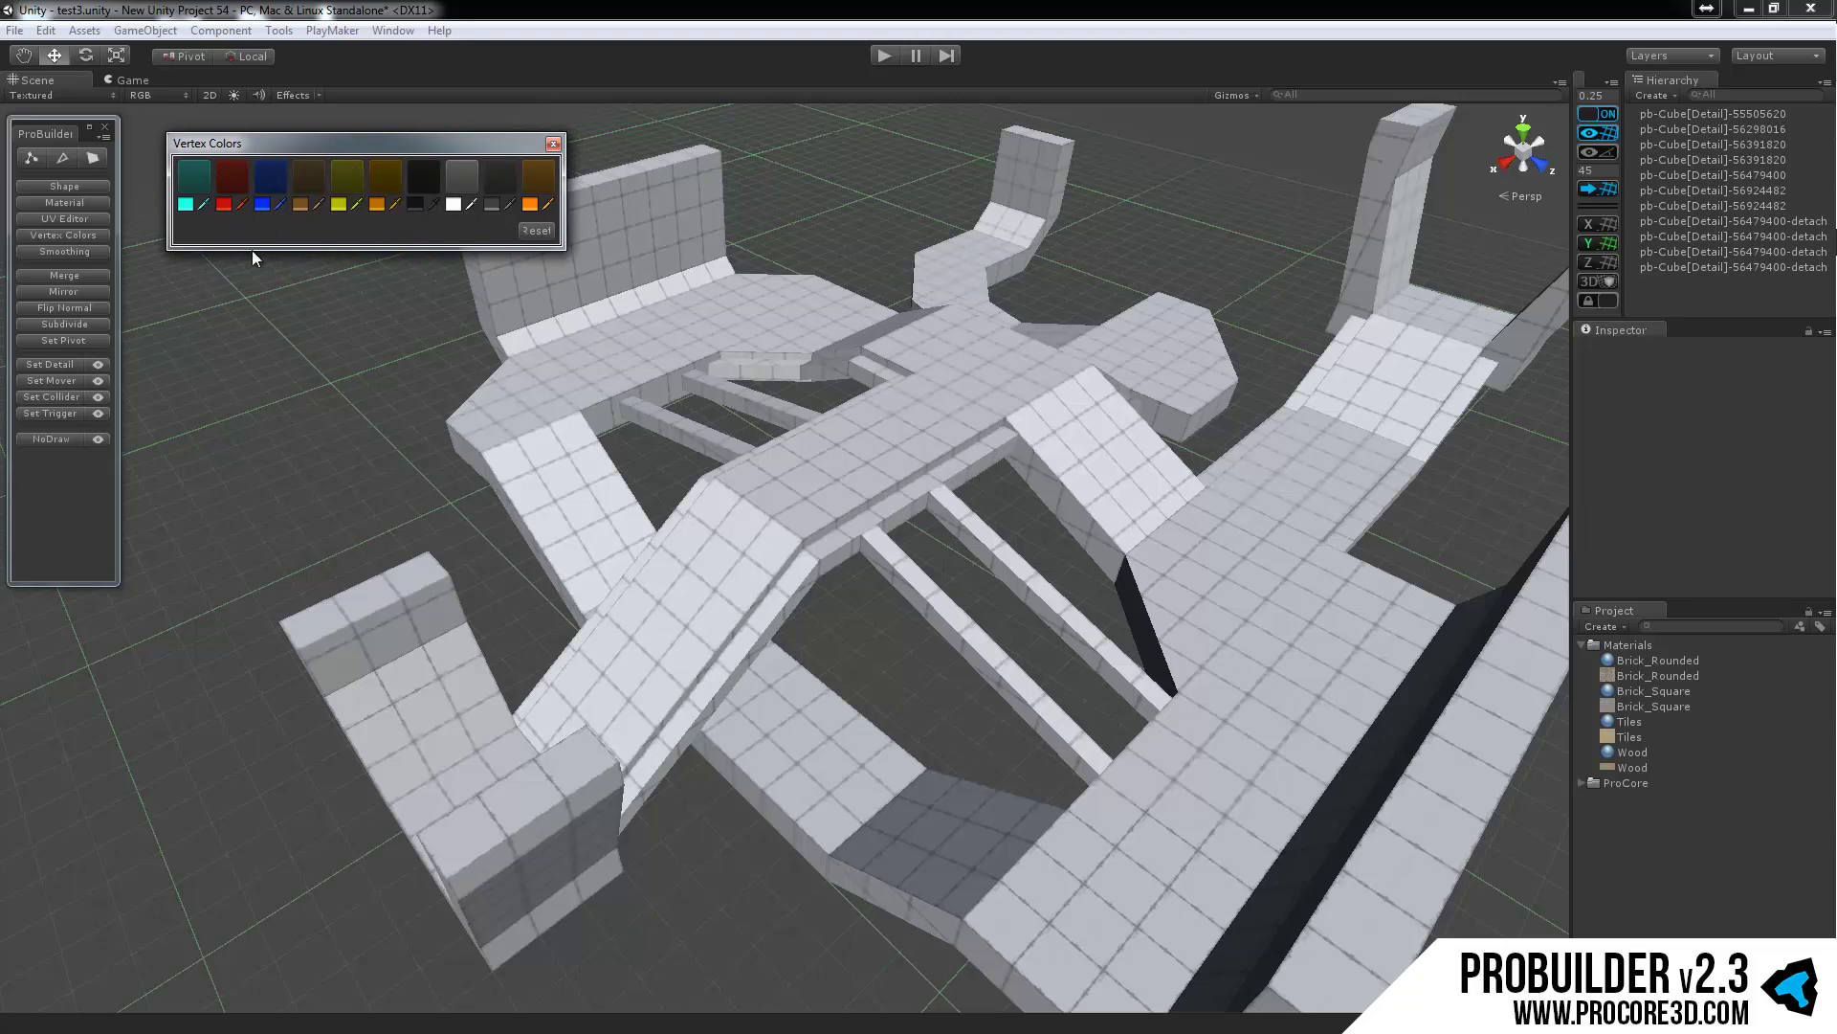
Step: Change the cyan vertex color swatch to a darker teal, about RGB 67, 212, 200
{"action": "left_click", "coordinate": [185, 205]}
{"action": "left_click_drag", "start_coordinate": [778, 354], "coordinate": [652, 310]}
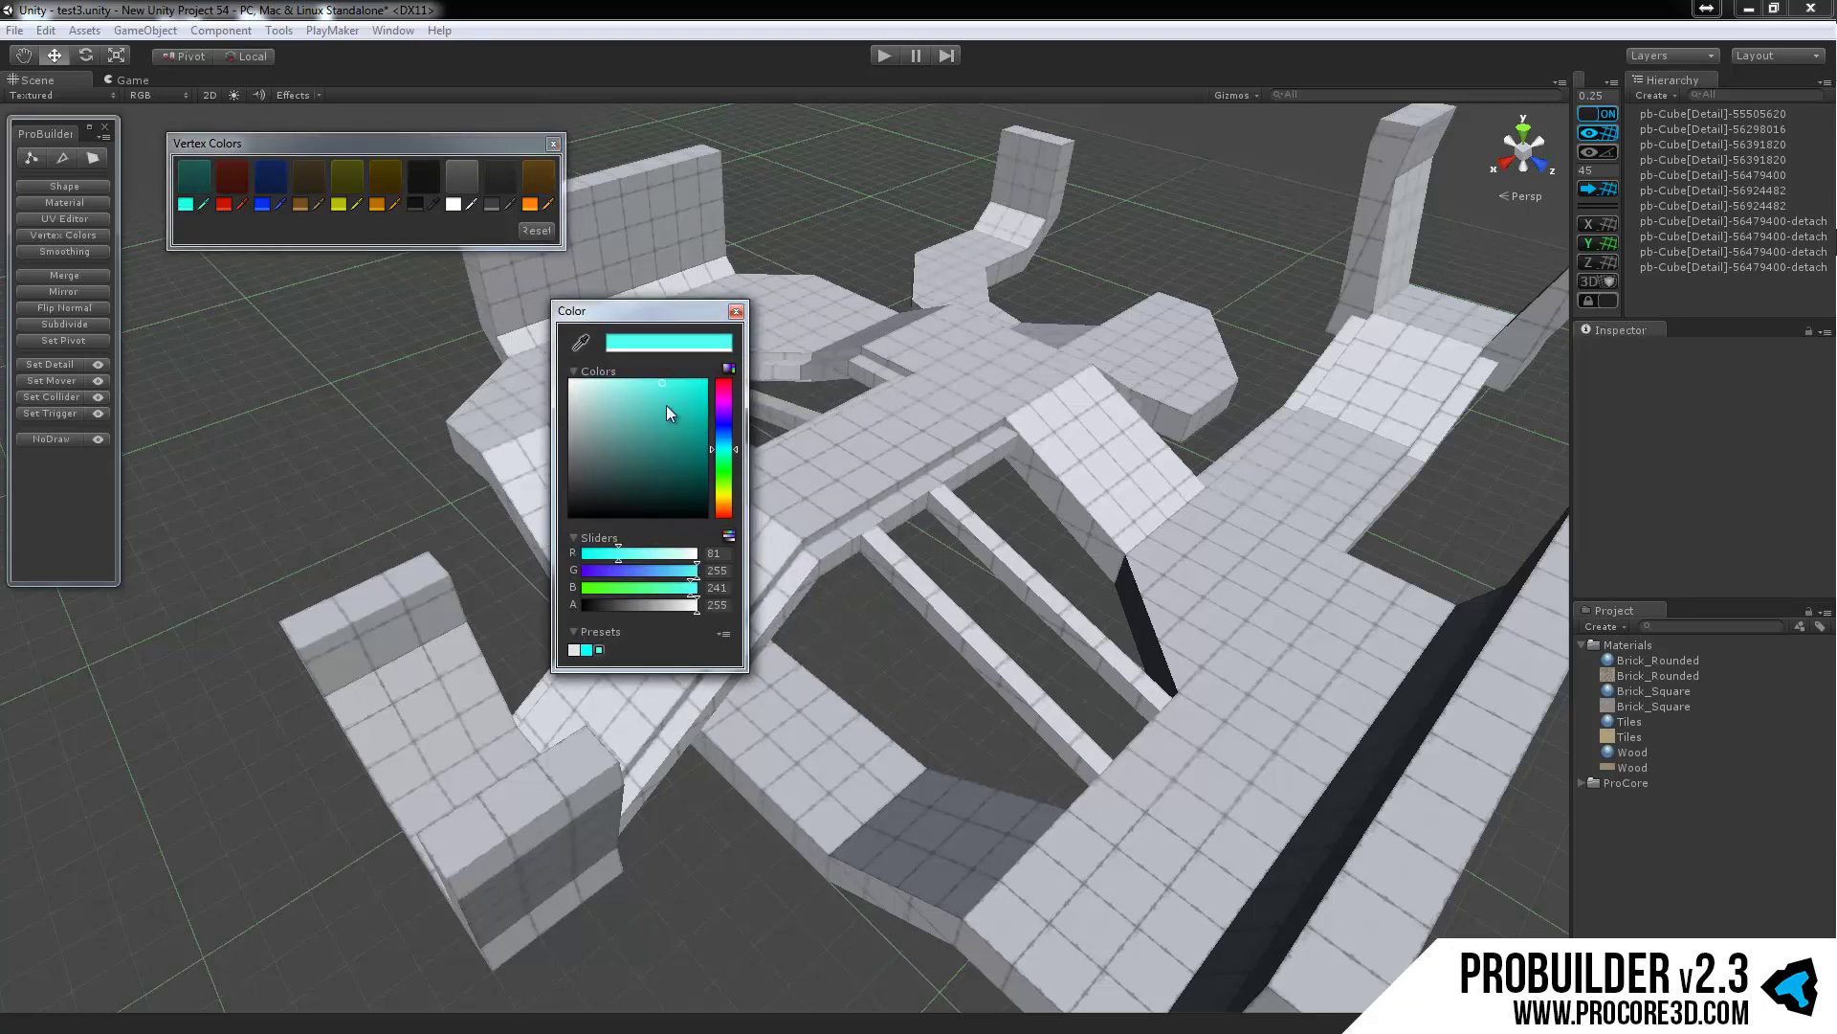
{"action": "mouse_move", "coordinate": [666, 407]}
{"action": "left_mouse_down"}
{"action": "mouse_move", "coordinate": [658, 392]}
{"action": "mouse_move", "coordinate": [662, 407]}
{"action": "left_mouse_up"}
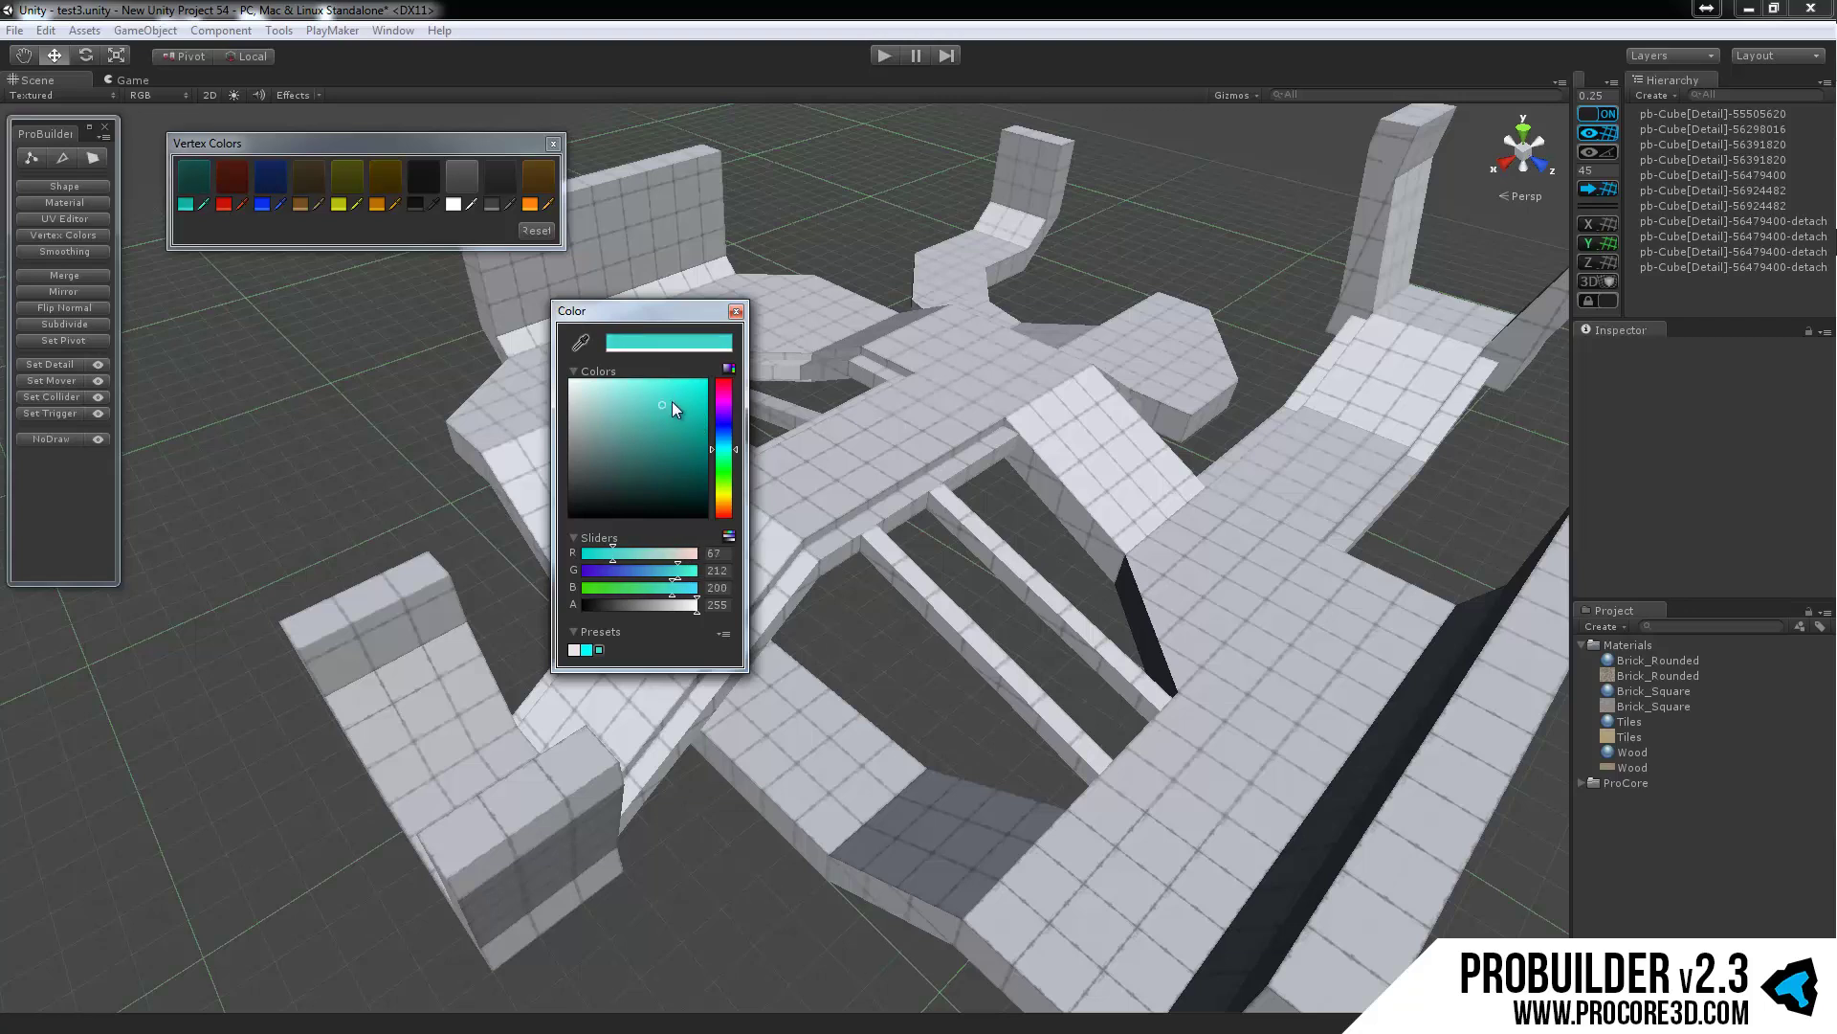
{"action": "left_click", "coordinate": [736, 311]}
{"action": "left_click_drag", "start_coordinate": [379, 147], "coordinate": [412, 176]}
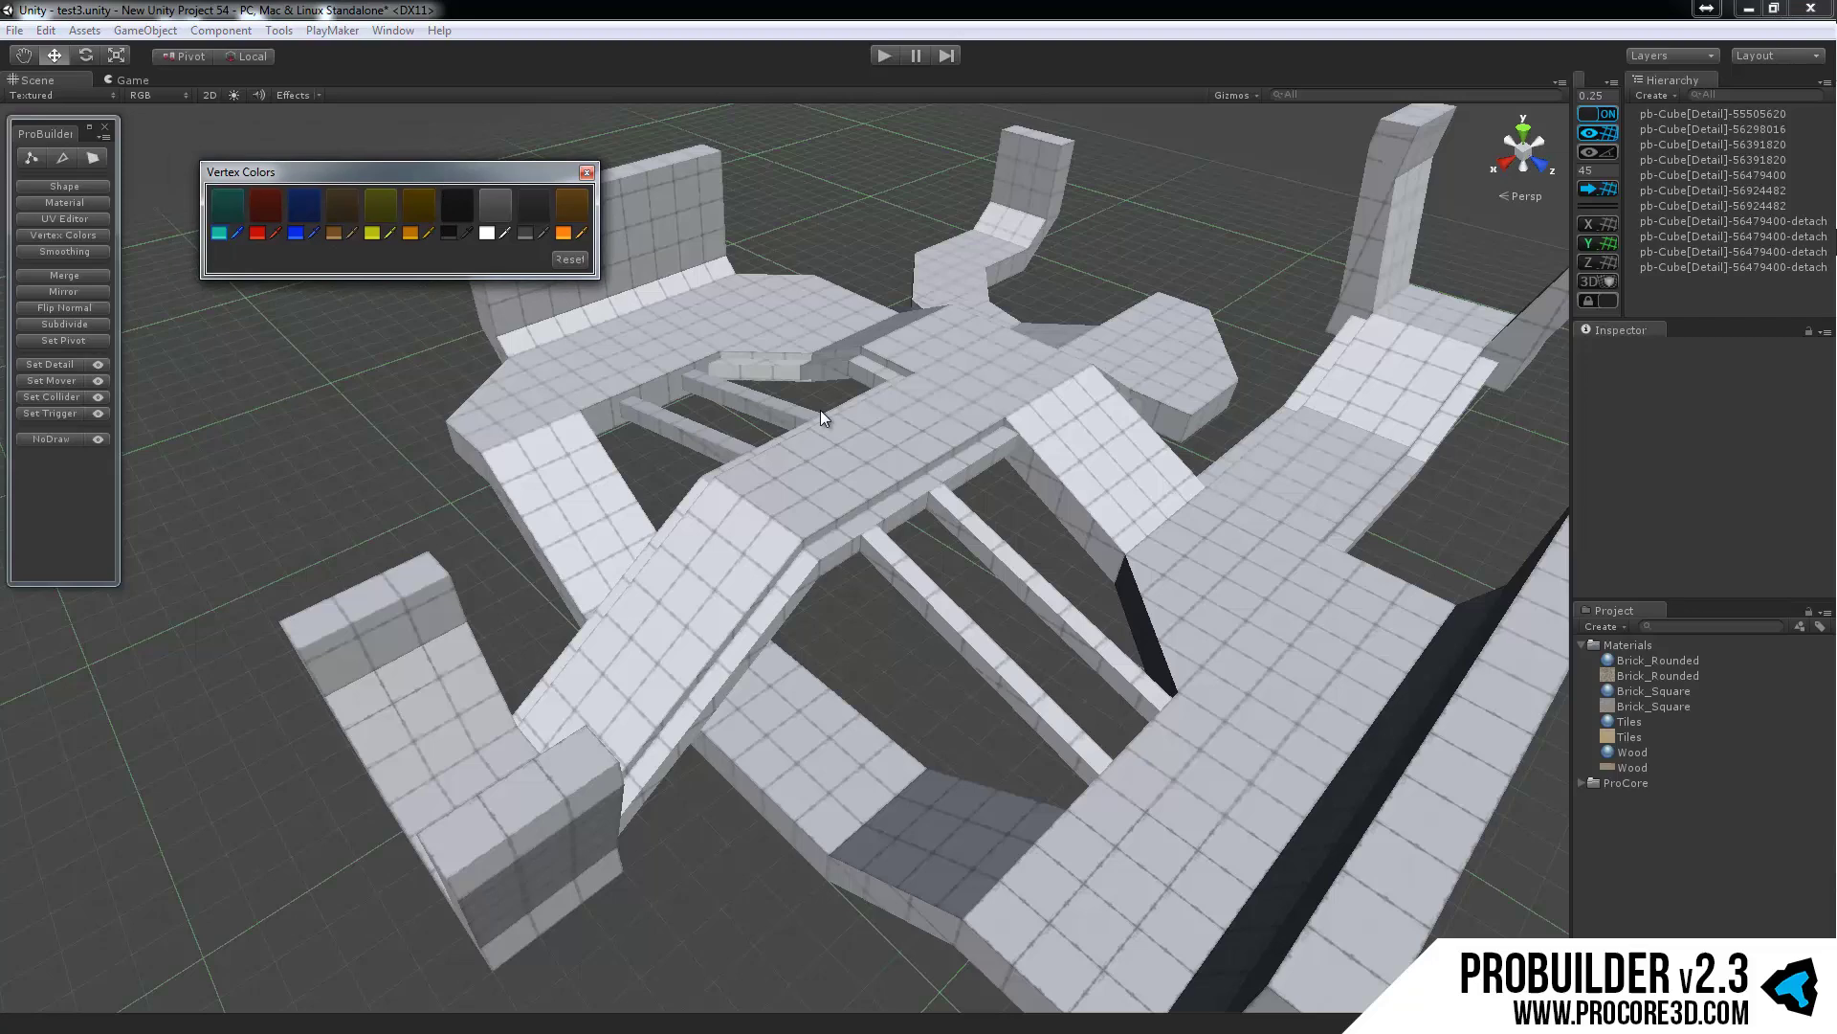
Step: In face selection mode, color the connected top faces of the central raised bridge red (226, 70, 38)
{"action": "right_click_drag", "start_coordinate": [820, 412], "coordinate": [611, 482]}
{"action": "left_click", "coordinate": [92, 158]}
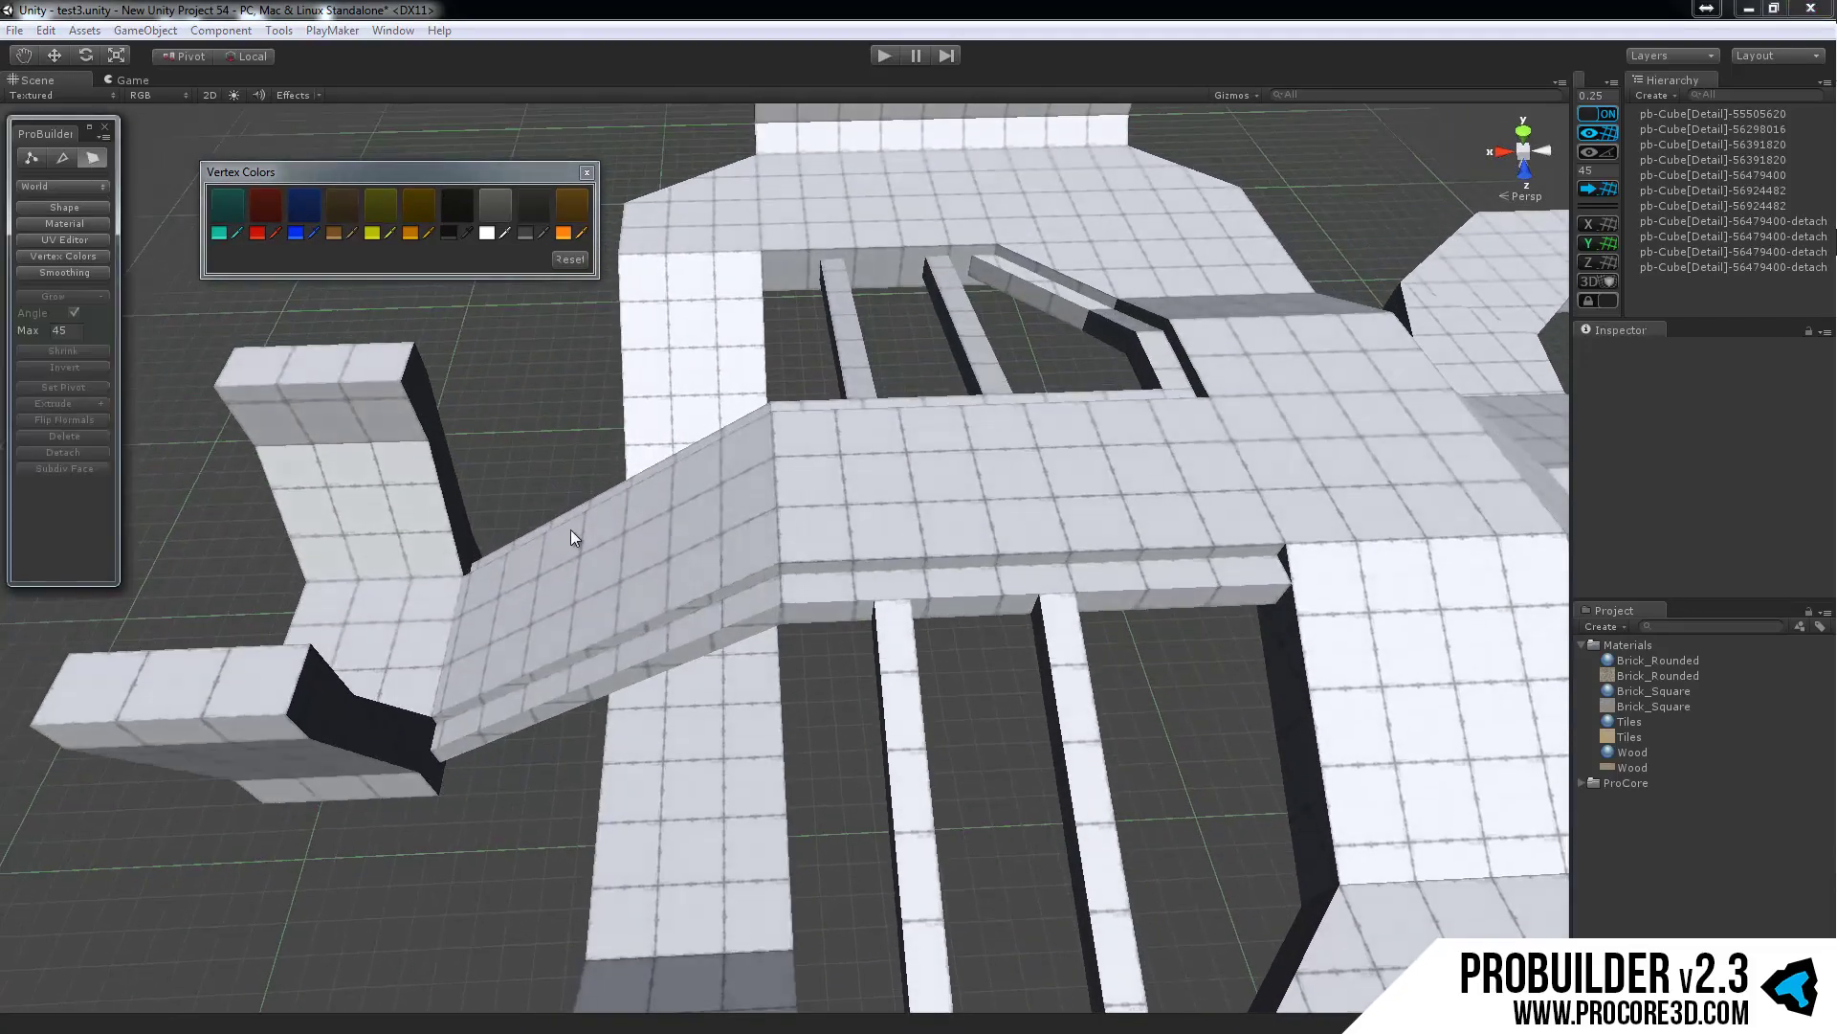
{"action": "left_click", "coordinate": [404, 597]}
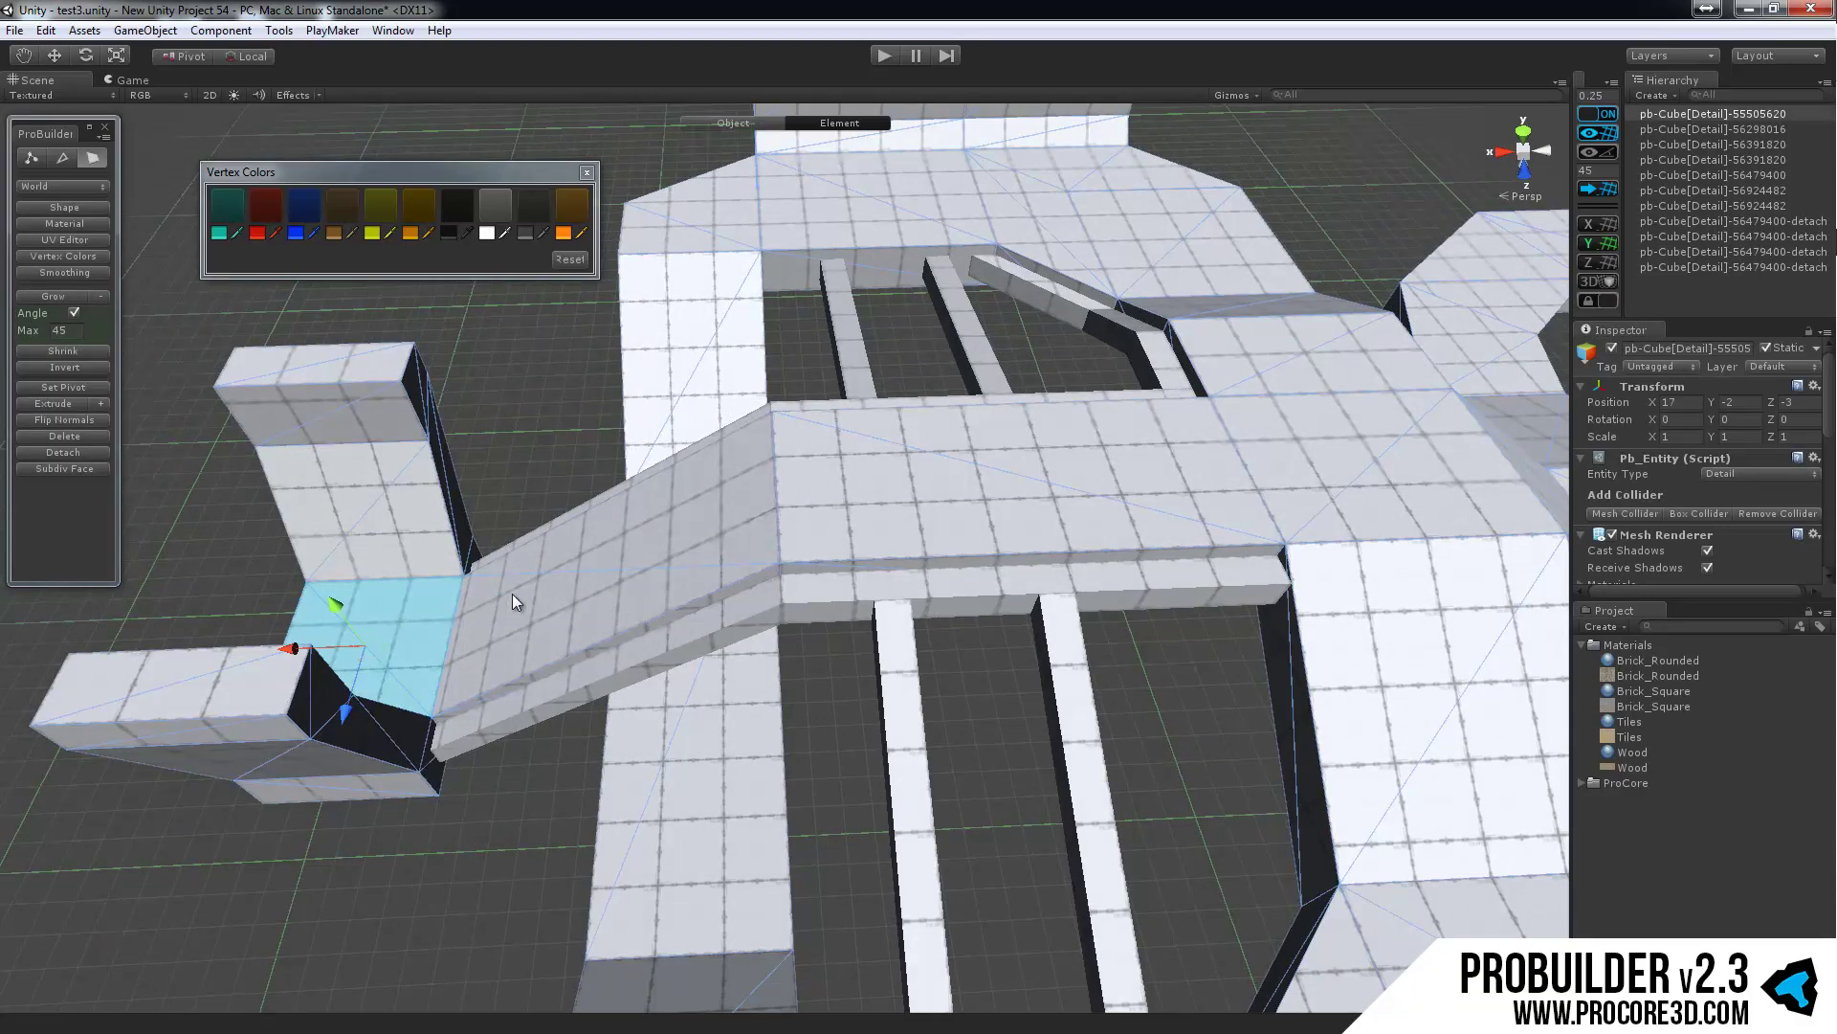
{"action": "left_click", "coordinate": [609, 601], "text": "shift"}
{"action": "left_click_drag", "start_coordinate": [618, 605], "coordinate": [968, 630], "text": "alt"}
{"action": "left_click_drag", "start_coordinate": [931, 468], "coordinate": [975, 606], "text": "alt"}
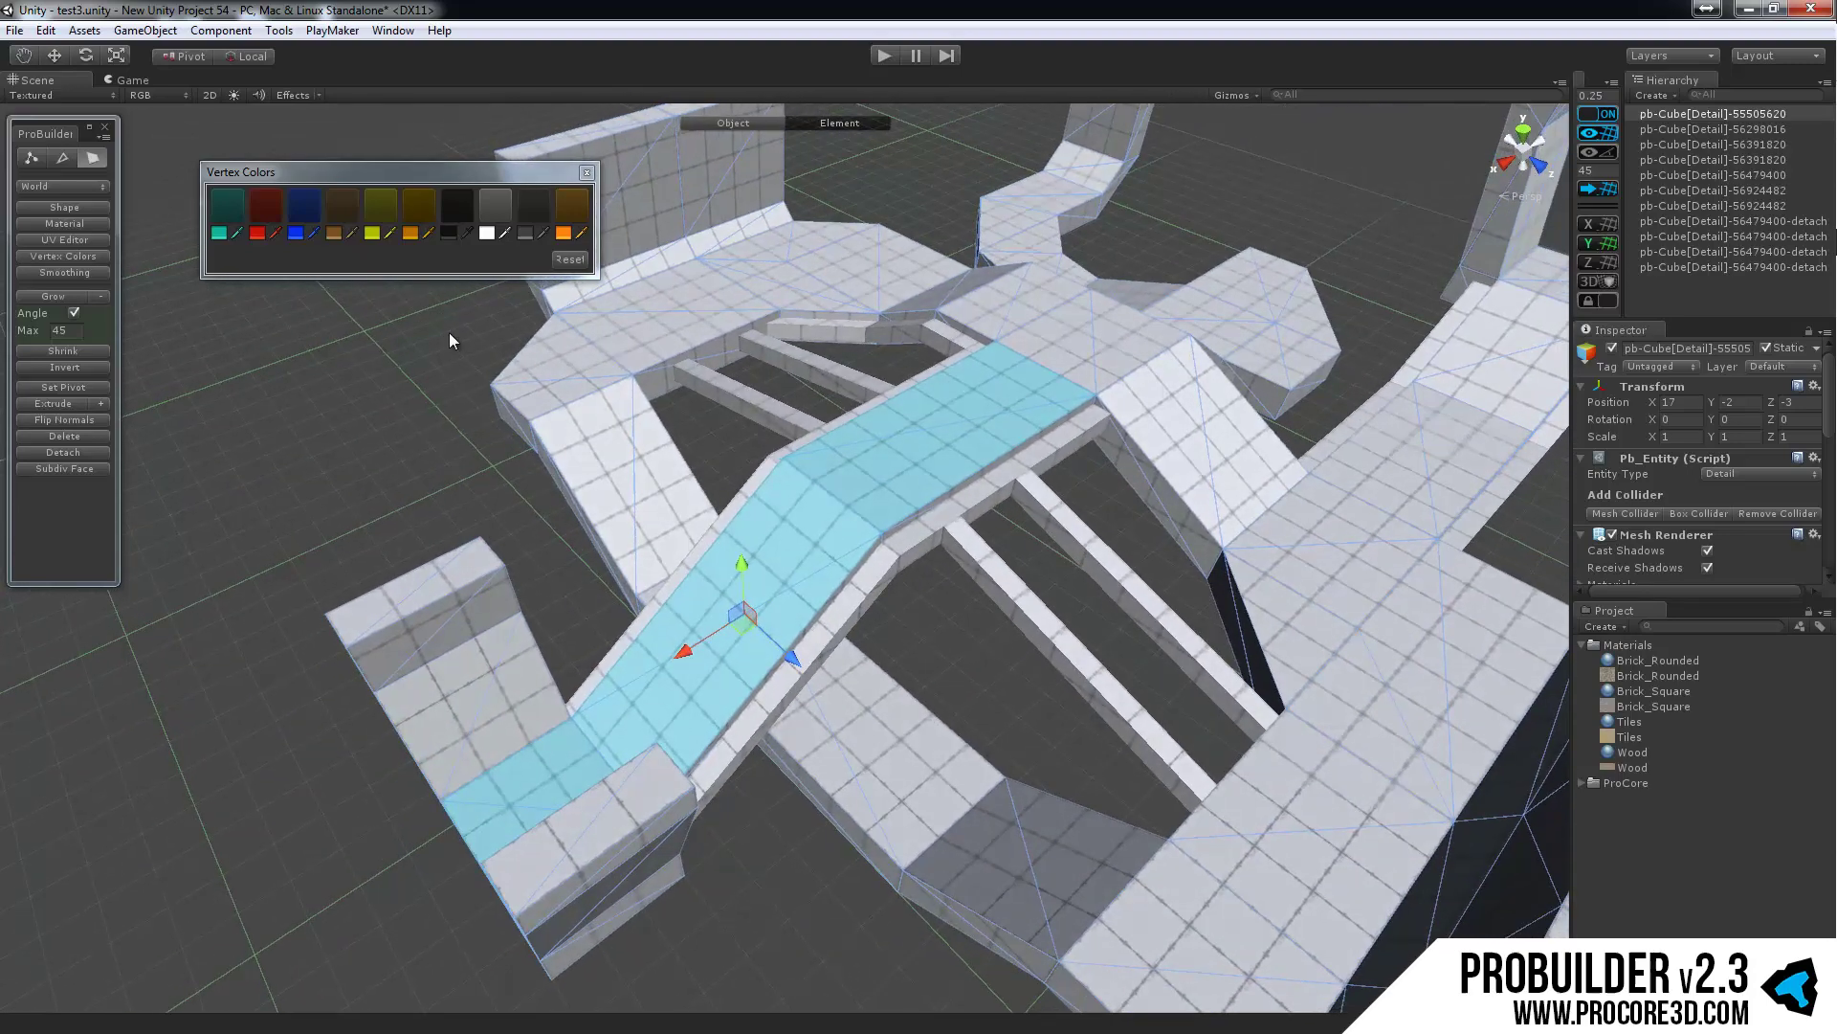
{"action": "left_click", "coordinate": [270, 203]}
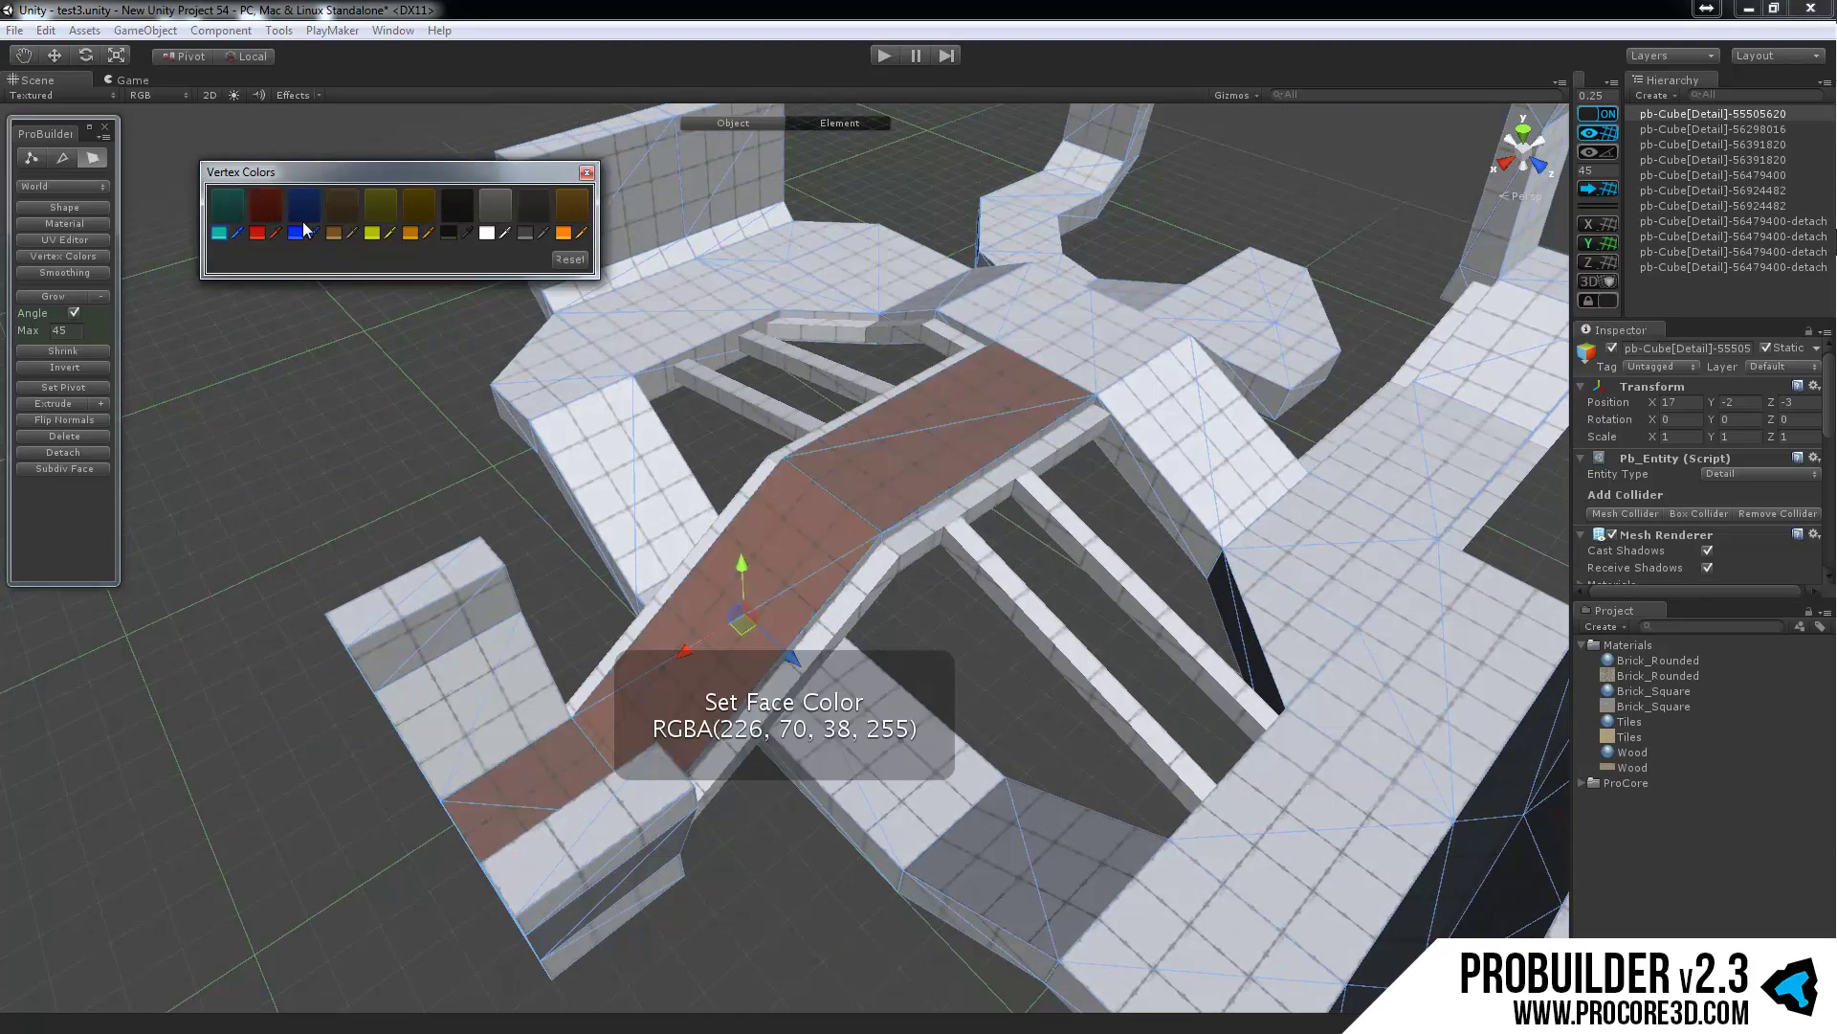
Step: Color the recessed floor faces of the ramp between the two tall upright posts blue
{"action": "left_click_drag", "start_coordinate": [997, 469], "coordinate": [944, 416], "text": "alt"}
{"action": "left_click_drag", "start_coordinate": [593, 385], "coordinate": [1250, 366], "text": "alt"}
{"action": "left_click", "coordinate": [427, 421]}
{"action": "left_click", "coordinate": [1250, 366]}
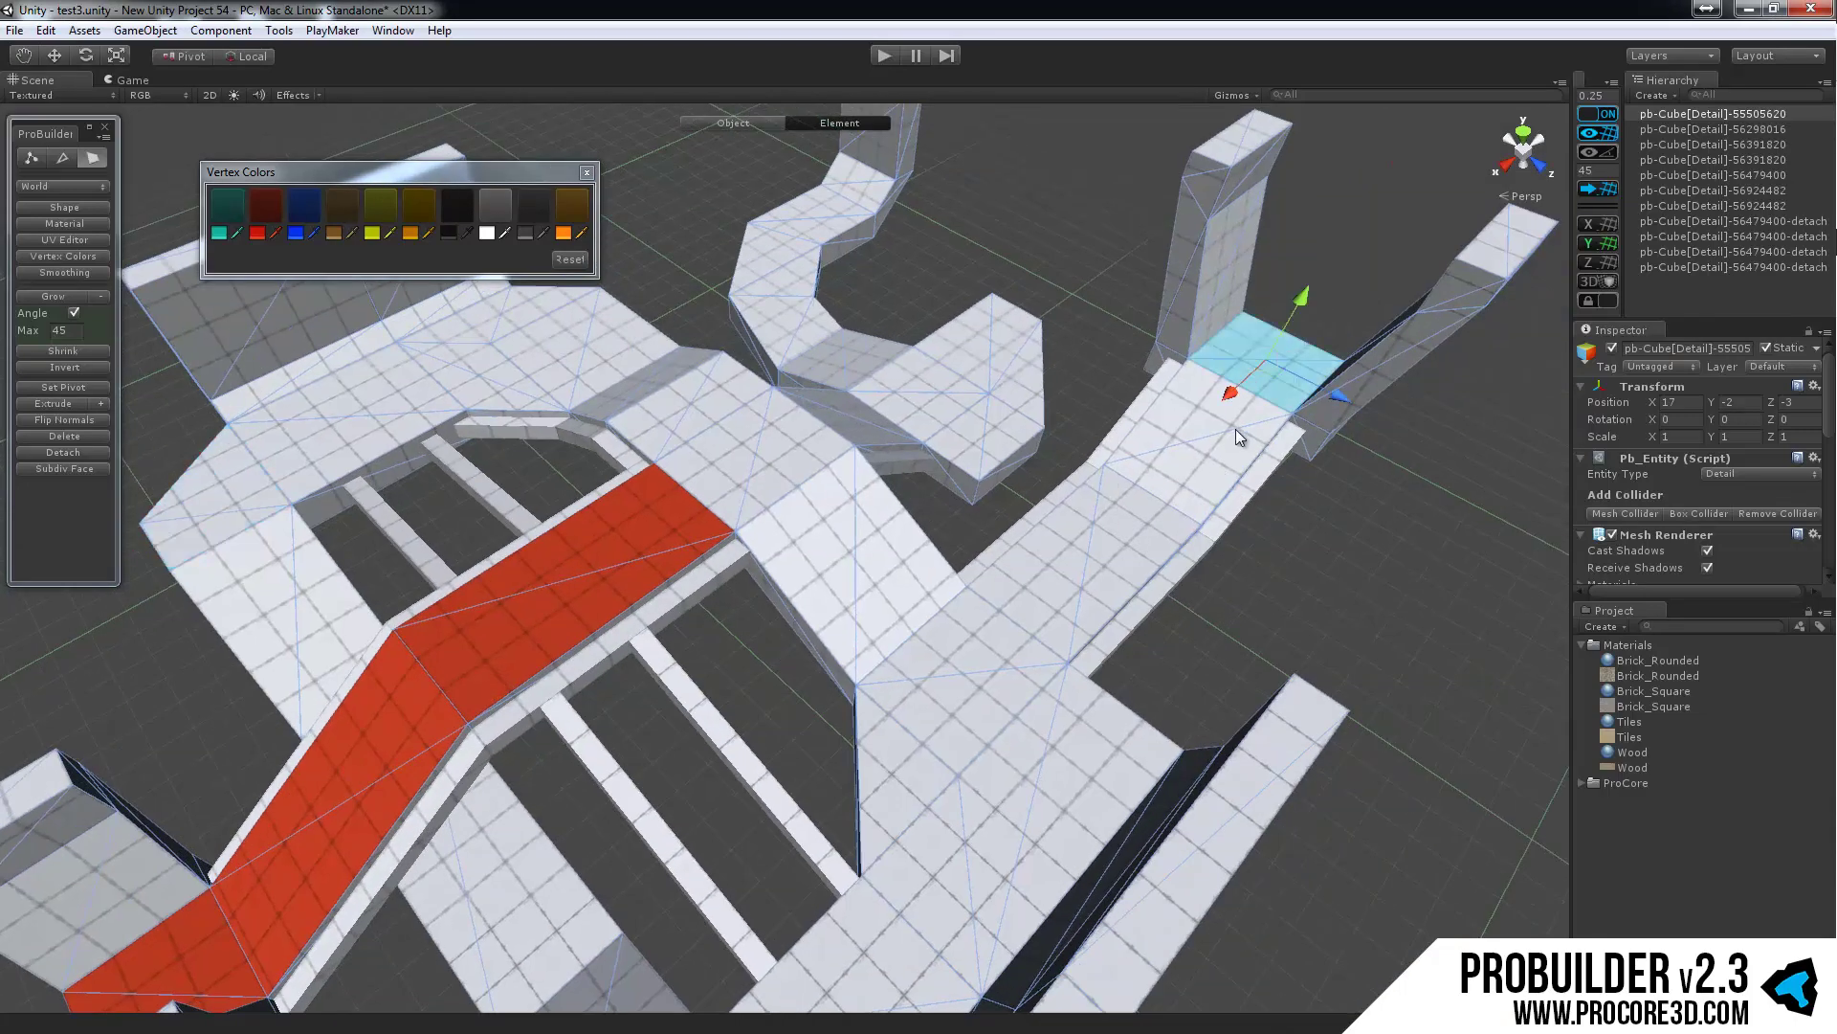
{"action": "left_click", "coordinate": [1237, 429], "text": "shift"}
{"action": "left_click", "coordinate": [1089, 547], "text": "shift"}
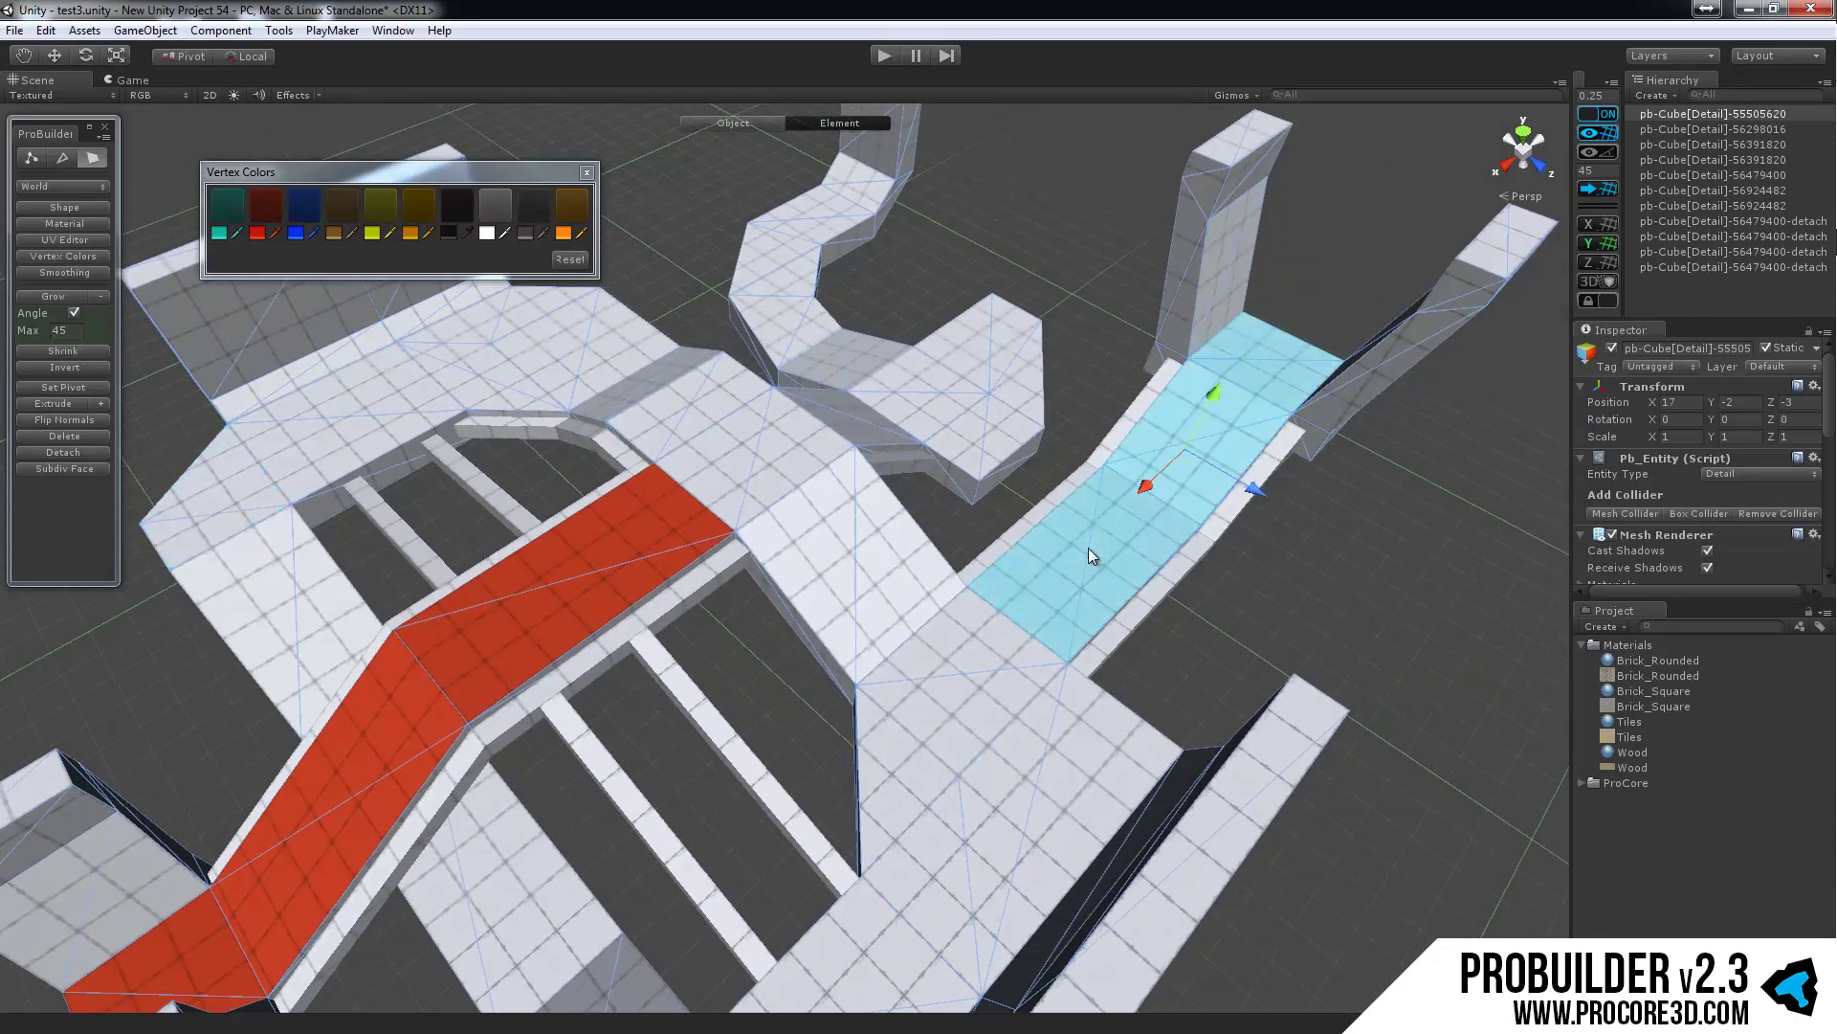
{"action": "left_click", "coordinate": [308, 211]}
Step: Color the top faces of the curved walkway and its angular end platform amber (217, 166, 0)
{"action": "left_click_drag", "start_coordinate": [819, 450], "coordinate": [761, 232], "text": "alt"}
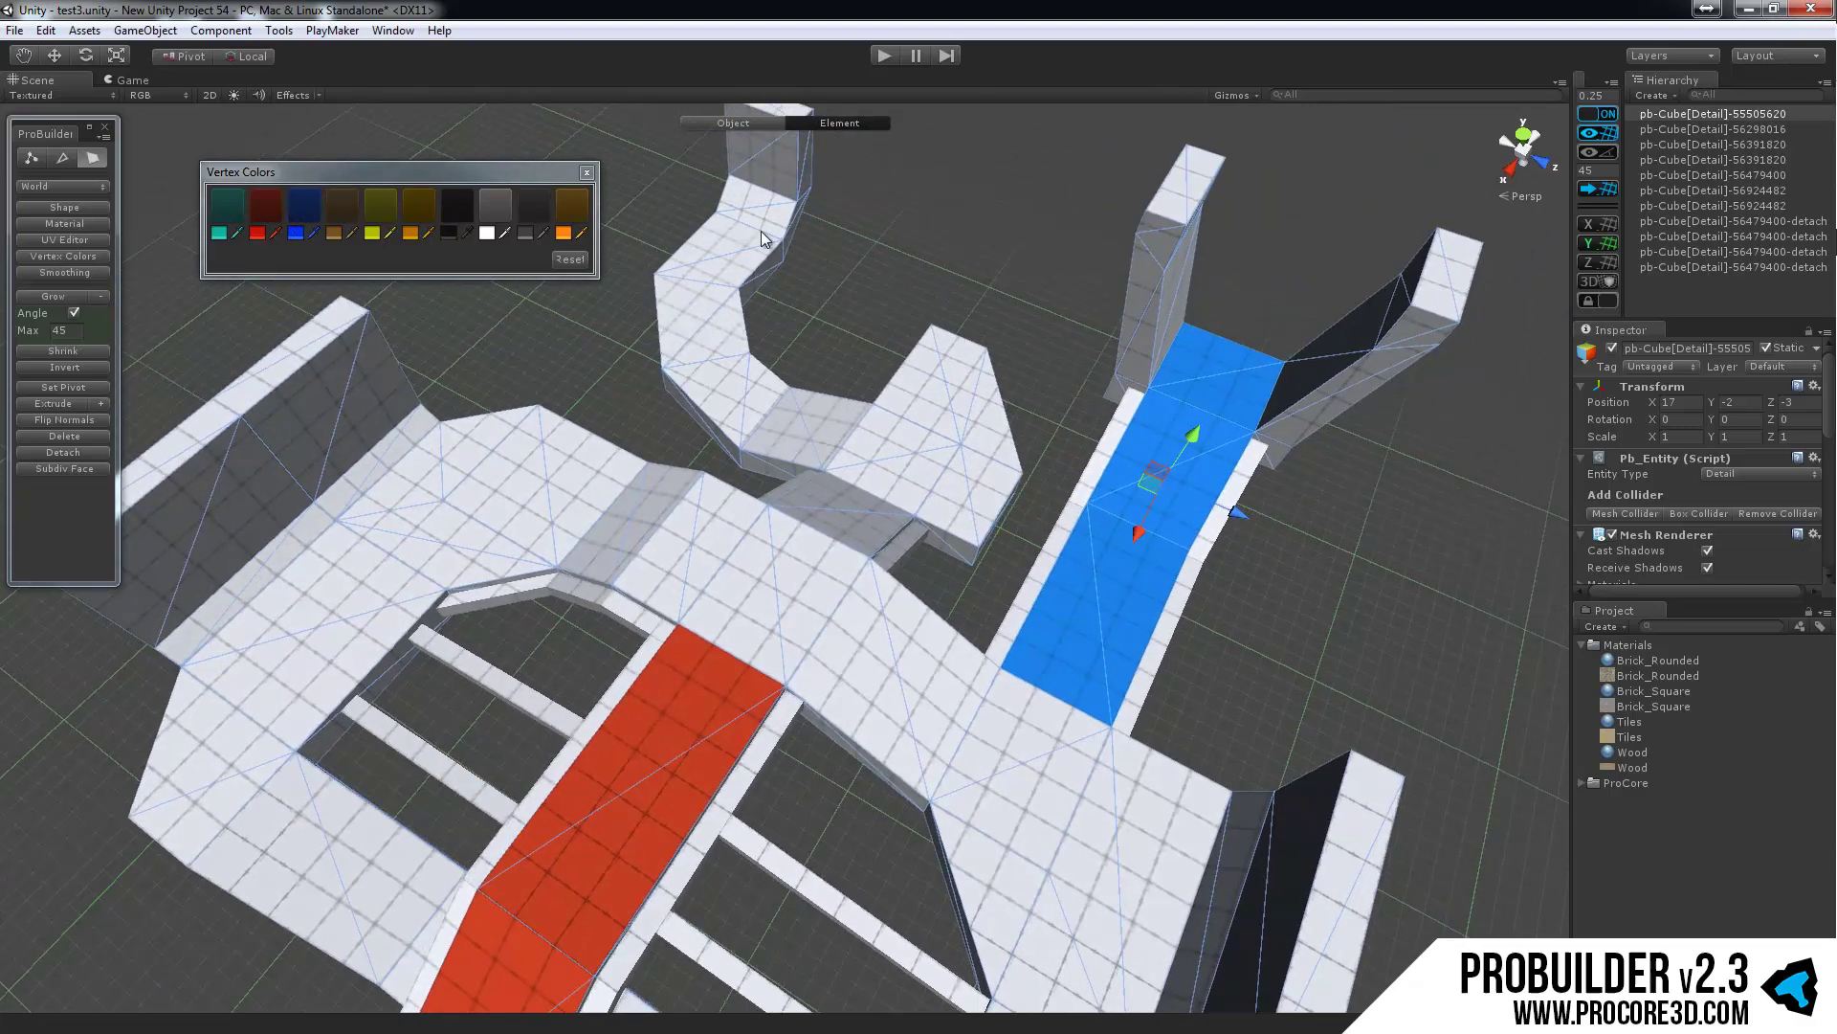
{"action": "left_click", "coordinate": [748, 227]}
{"action": "left_click", "coordinate": [705, 349], "text": "shift"}
{"action": "left_click", "coordinate": [740, 384], "text": "shift"}
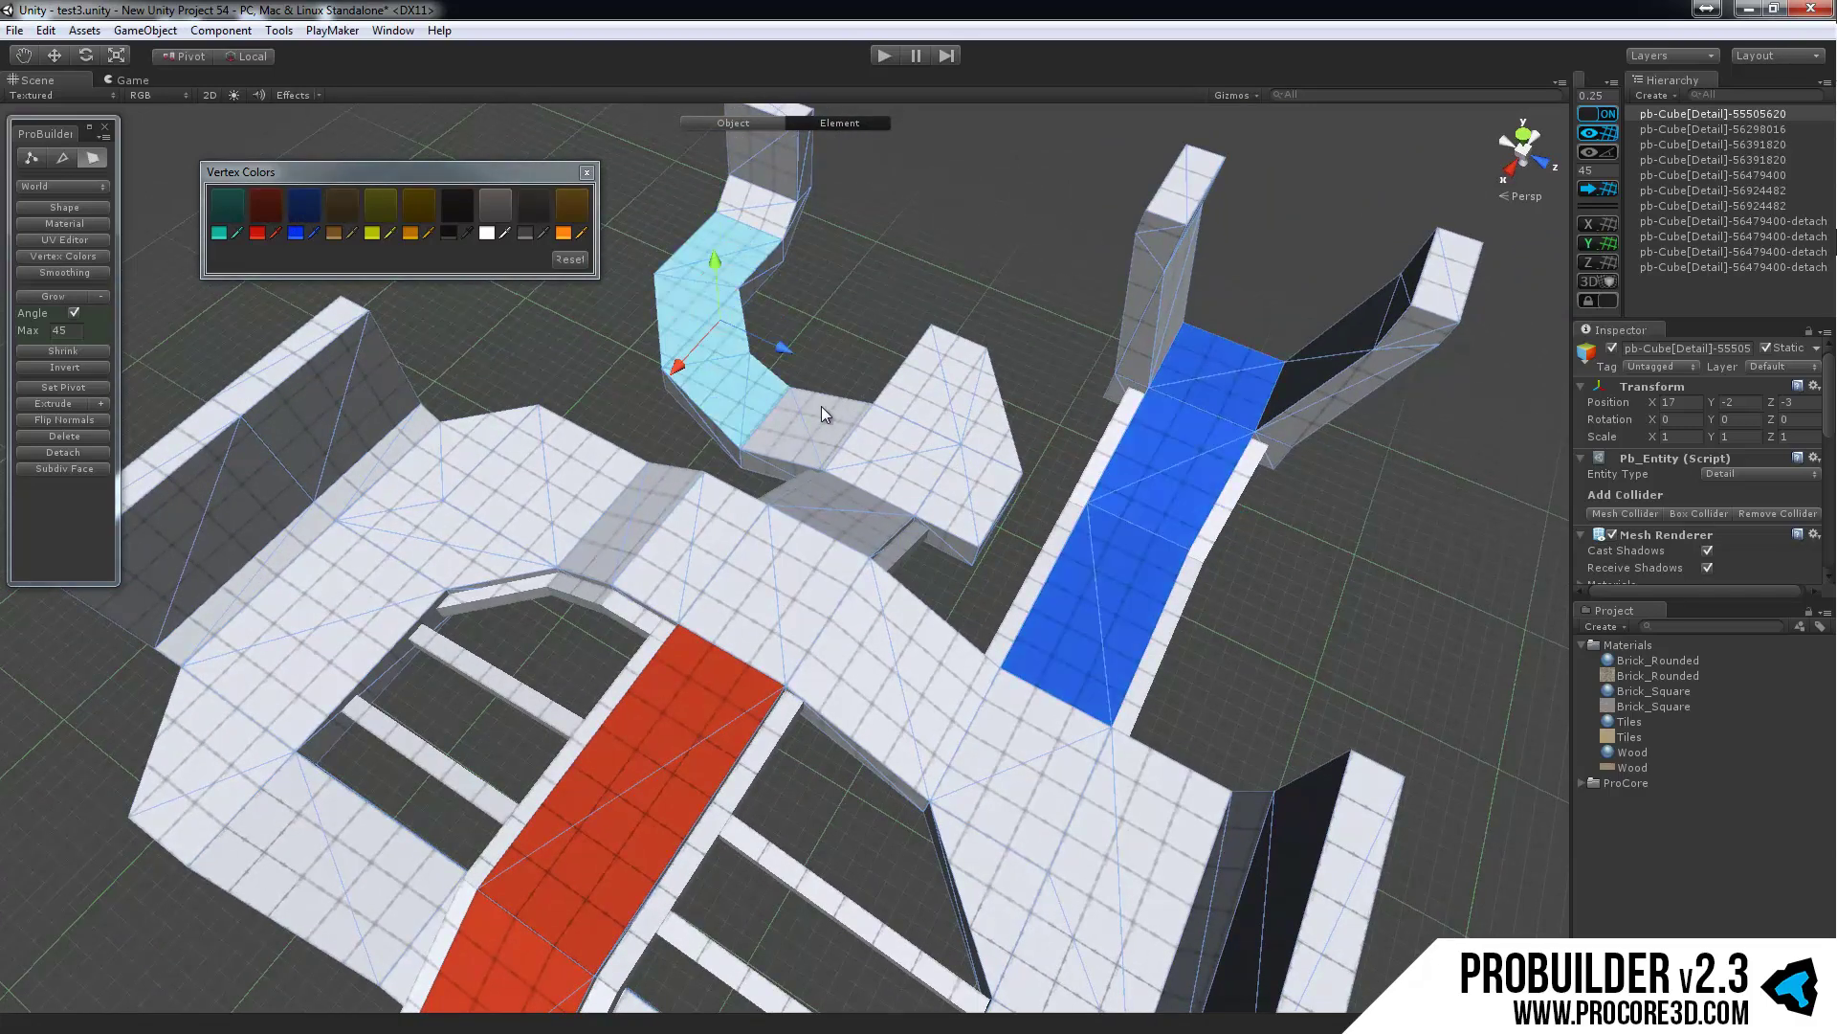
{"action": "left_click", "coordinate": [823, 410], "text": "shift"}
{"action": "left_click", "coordinate": [905, 448], "text": "shift"}
{"action": "left_click", "coordinate": [926, 402], "text": "shift"}
{"action": "left_click", "coordinate": [969, 404], "text": "shift"}
{"action": "left_click", "coordinate": [973, 477], "text": "shift"}
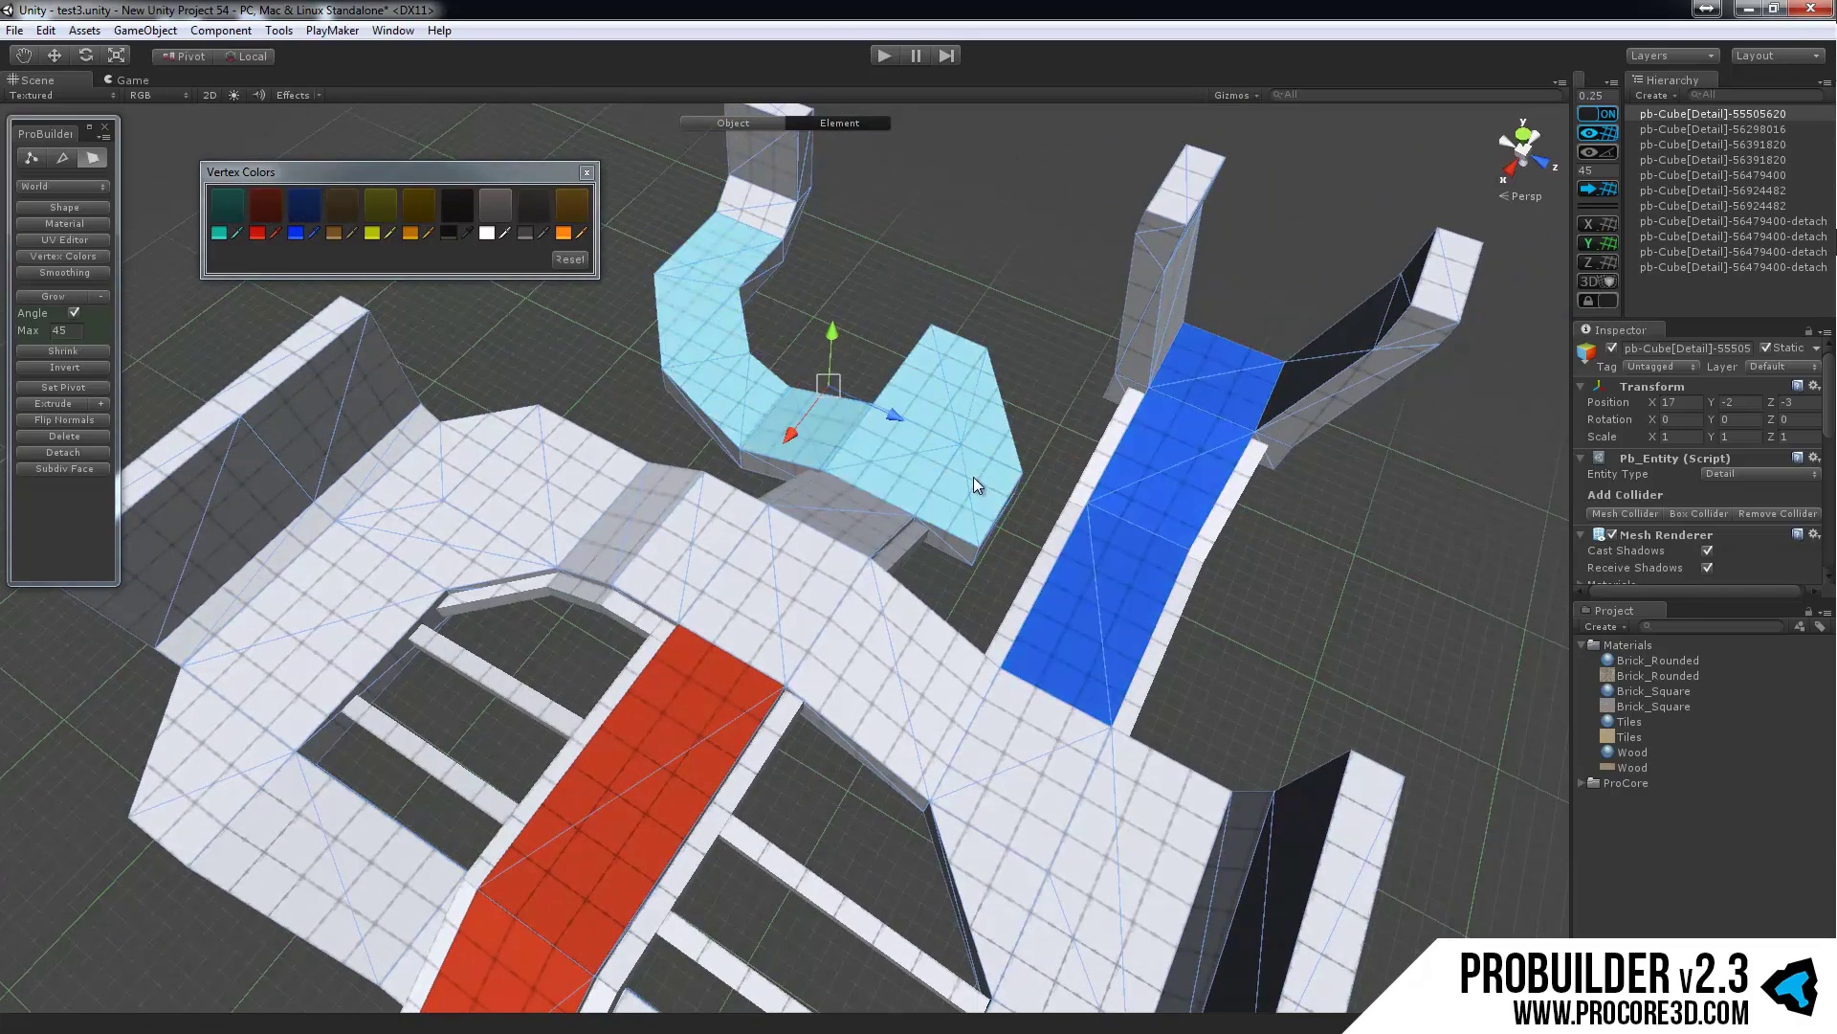
{"action": "left_click", "coordinate": [421, 207]}
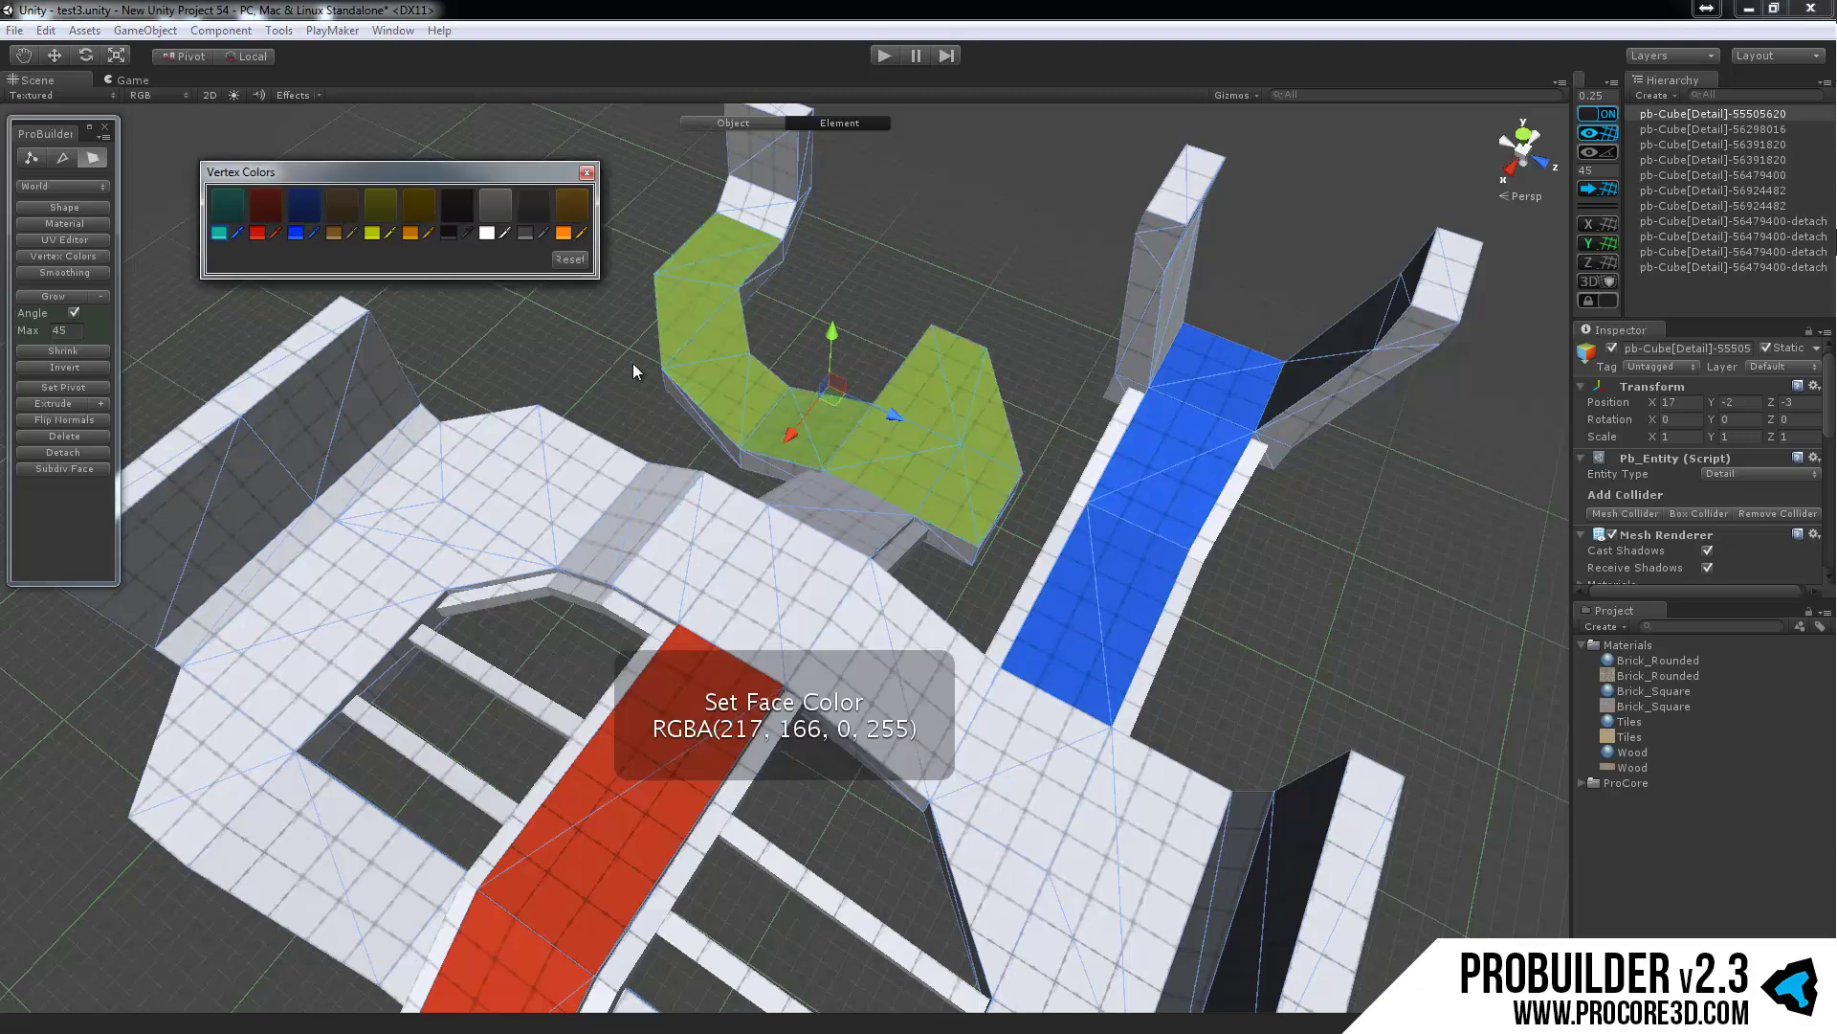
Step: Color the sunken walkway faces passing beneath the red bridge teal and clear the selection
{"action": "left_click_drag", "start_coordinate": [633, 363], "coordinate": [1002, 649], "text": "alt"}
{"action": "left_click", "coordinate": [1004, 652]}
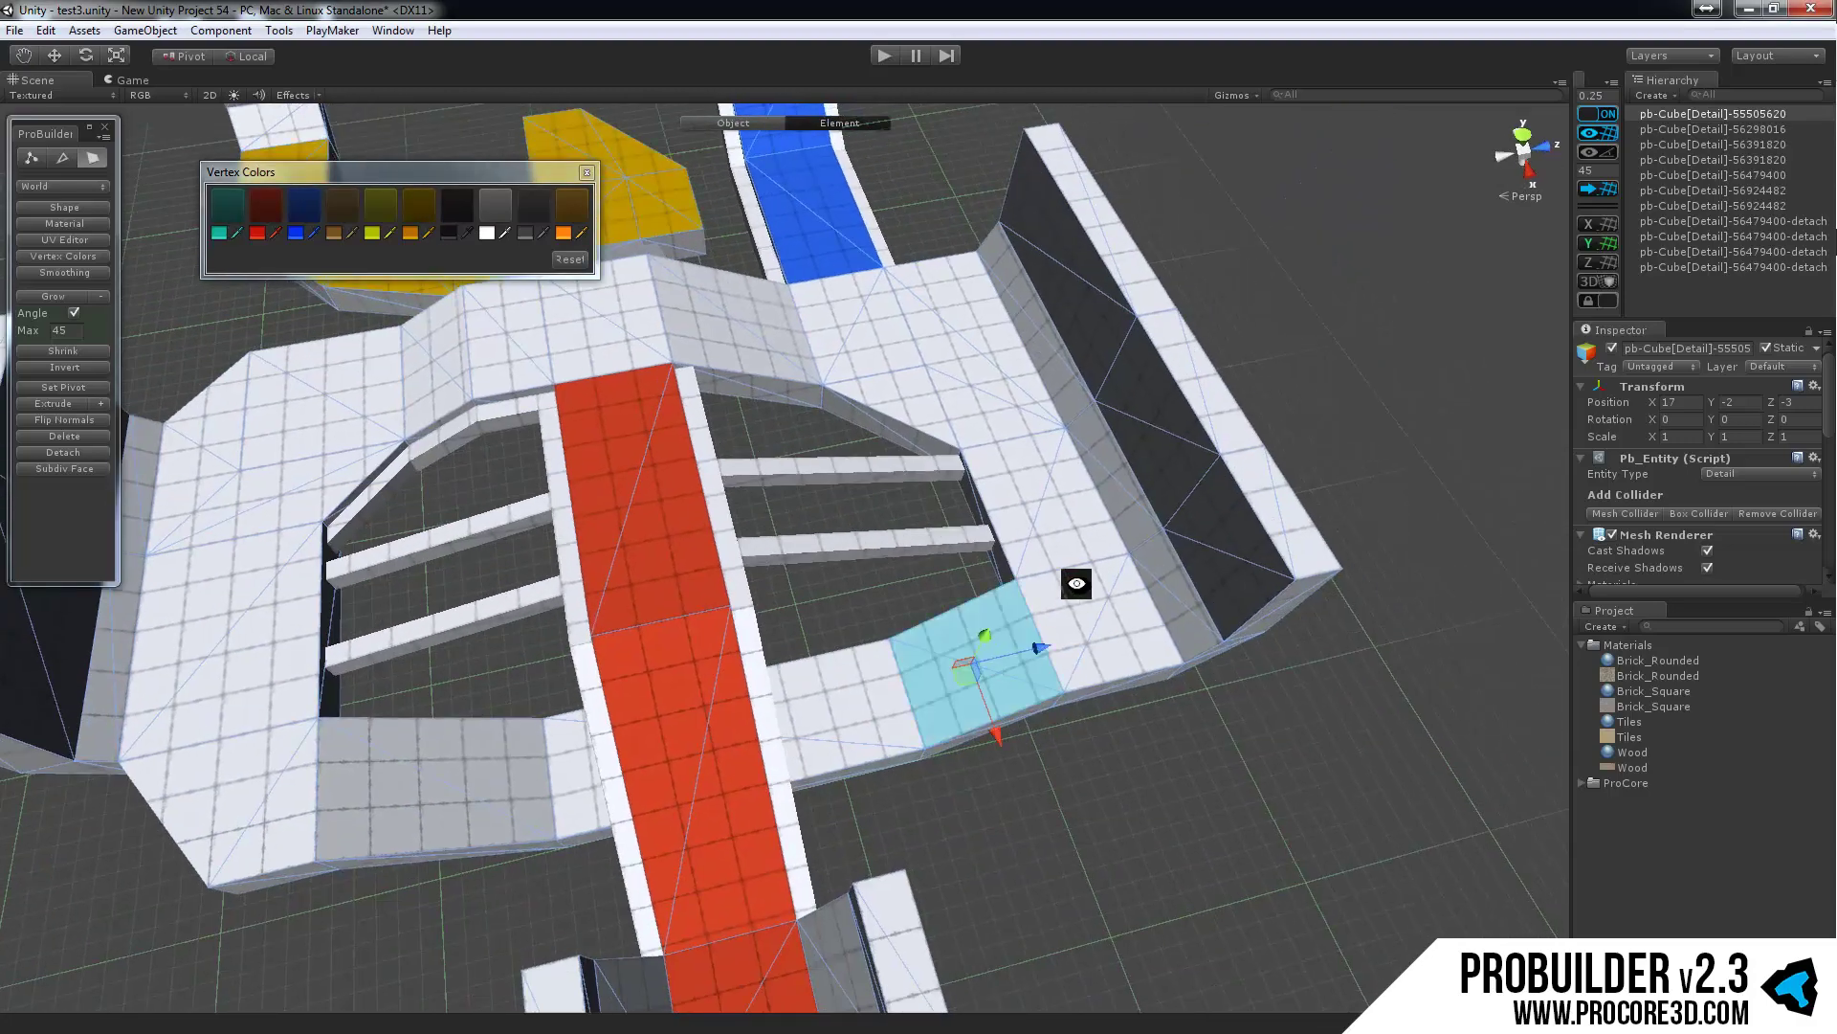
{"action": "left_click_drag", "start_coordinate": [1079, 583], "coordinate": [766, 490], "text": "alt"}
{"action": "middle_click_drag", "start_coordinate": [766, 490], "coordinate": [852, 497]}
{"action": "left_click", "coordinate": [758, 659], "text": "shift"}
{"action": "left_click_drag", "start_coordinate": [522, 510], "coordinate": [641, 416], "text": "alt"}
{"action": "left_click", "coordinate": [442, 488], "text": "shift"}
{"action": "left_click", "coordinate": [246, 211]}
{"action": "left_click", "coordinate": [818, 257]}
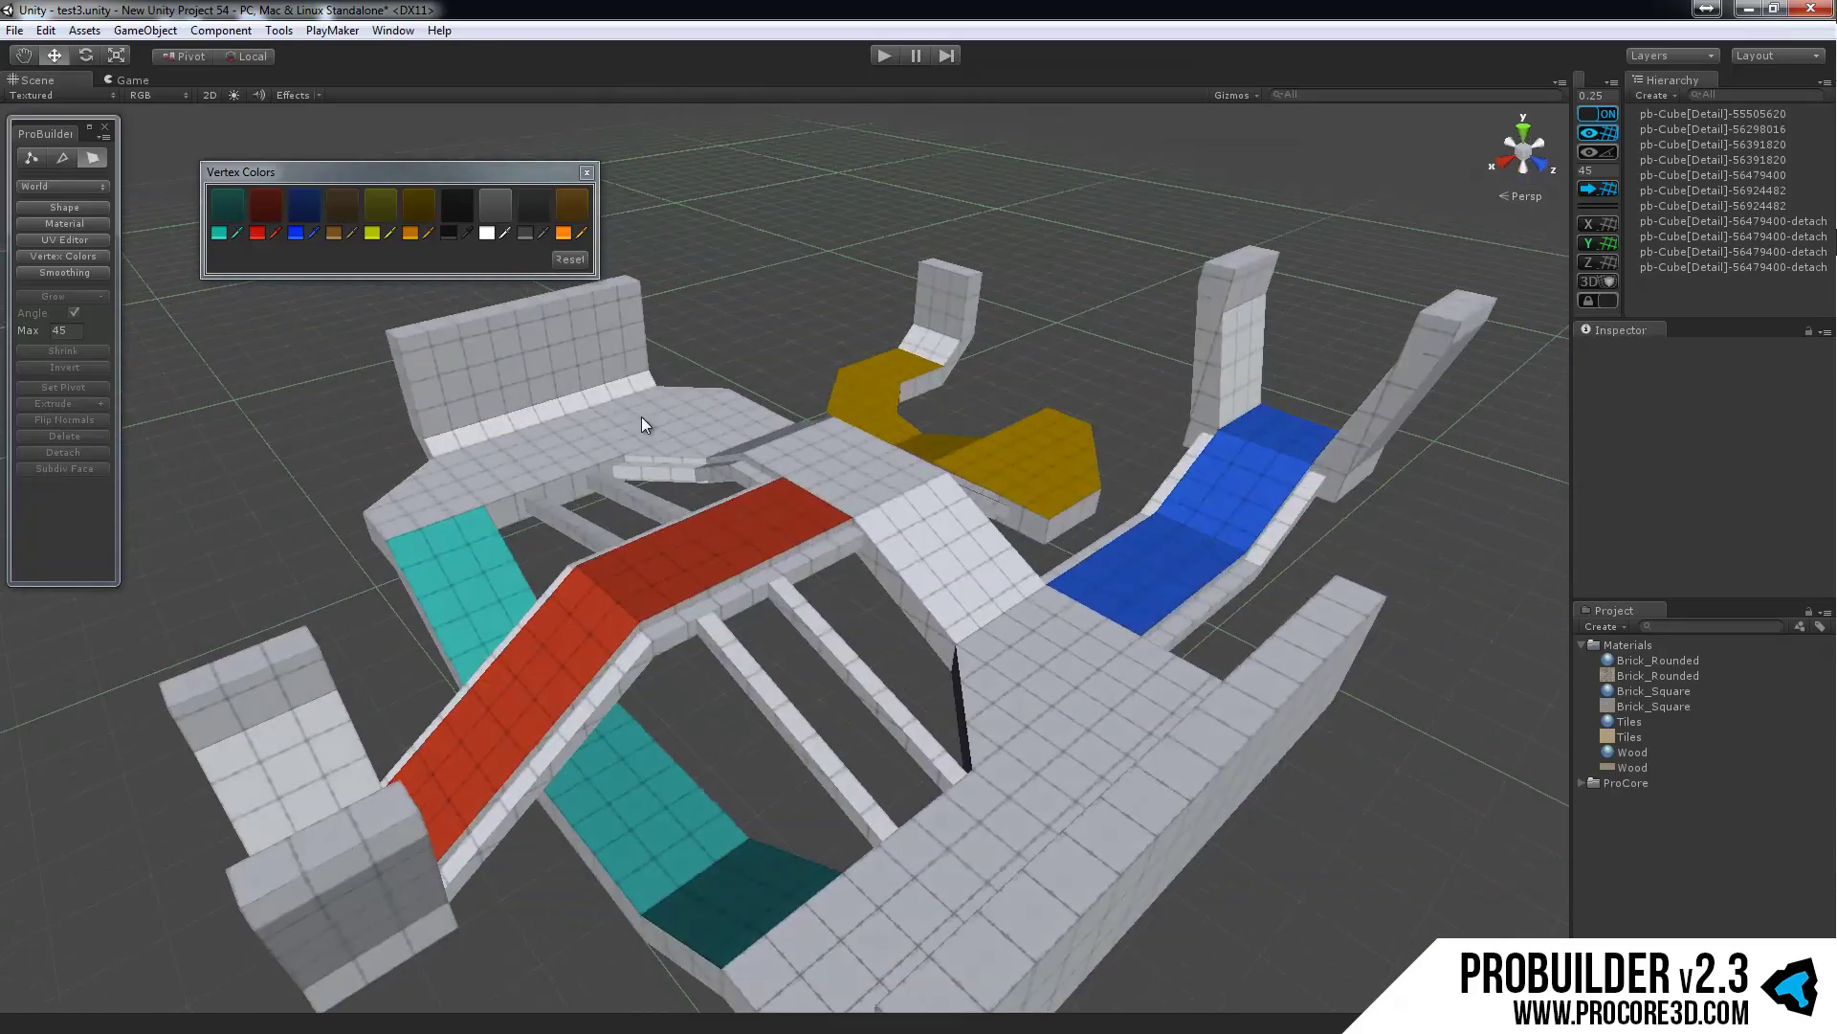
Step: Examine the painted walkways from close up and from a distance, and close the Vertex Colors palette
{"action": "left_click_drag", "start_coordinate": [768, 413], "coordinate": [1038, 357], "text": "alt"}
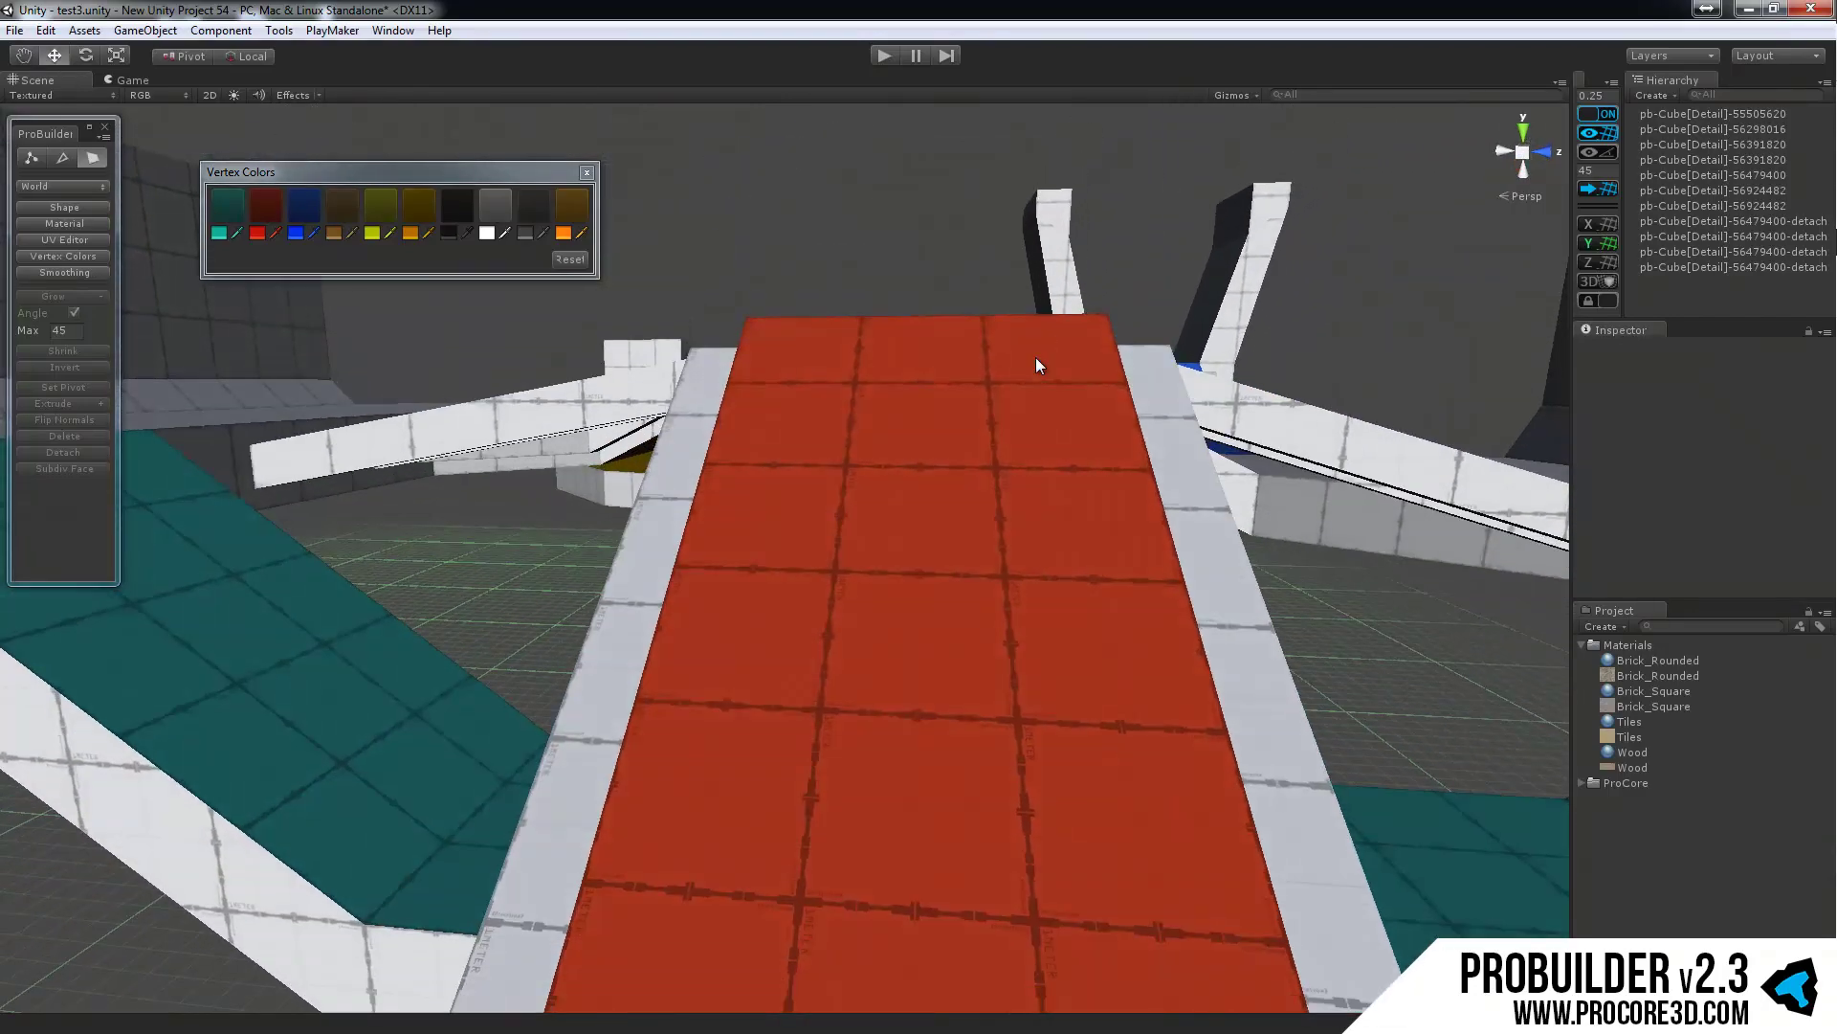
{"action": "left_click_drag", "start_coordinate": [1250, 352], "coordinate": [987, 553], "text": "alt"}
{"action": "scroll", "coordinate": [986, 553], "scroll_direction": "down", "scroll_amount": 5}
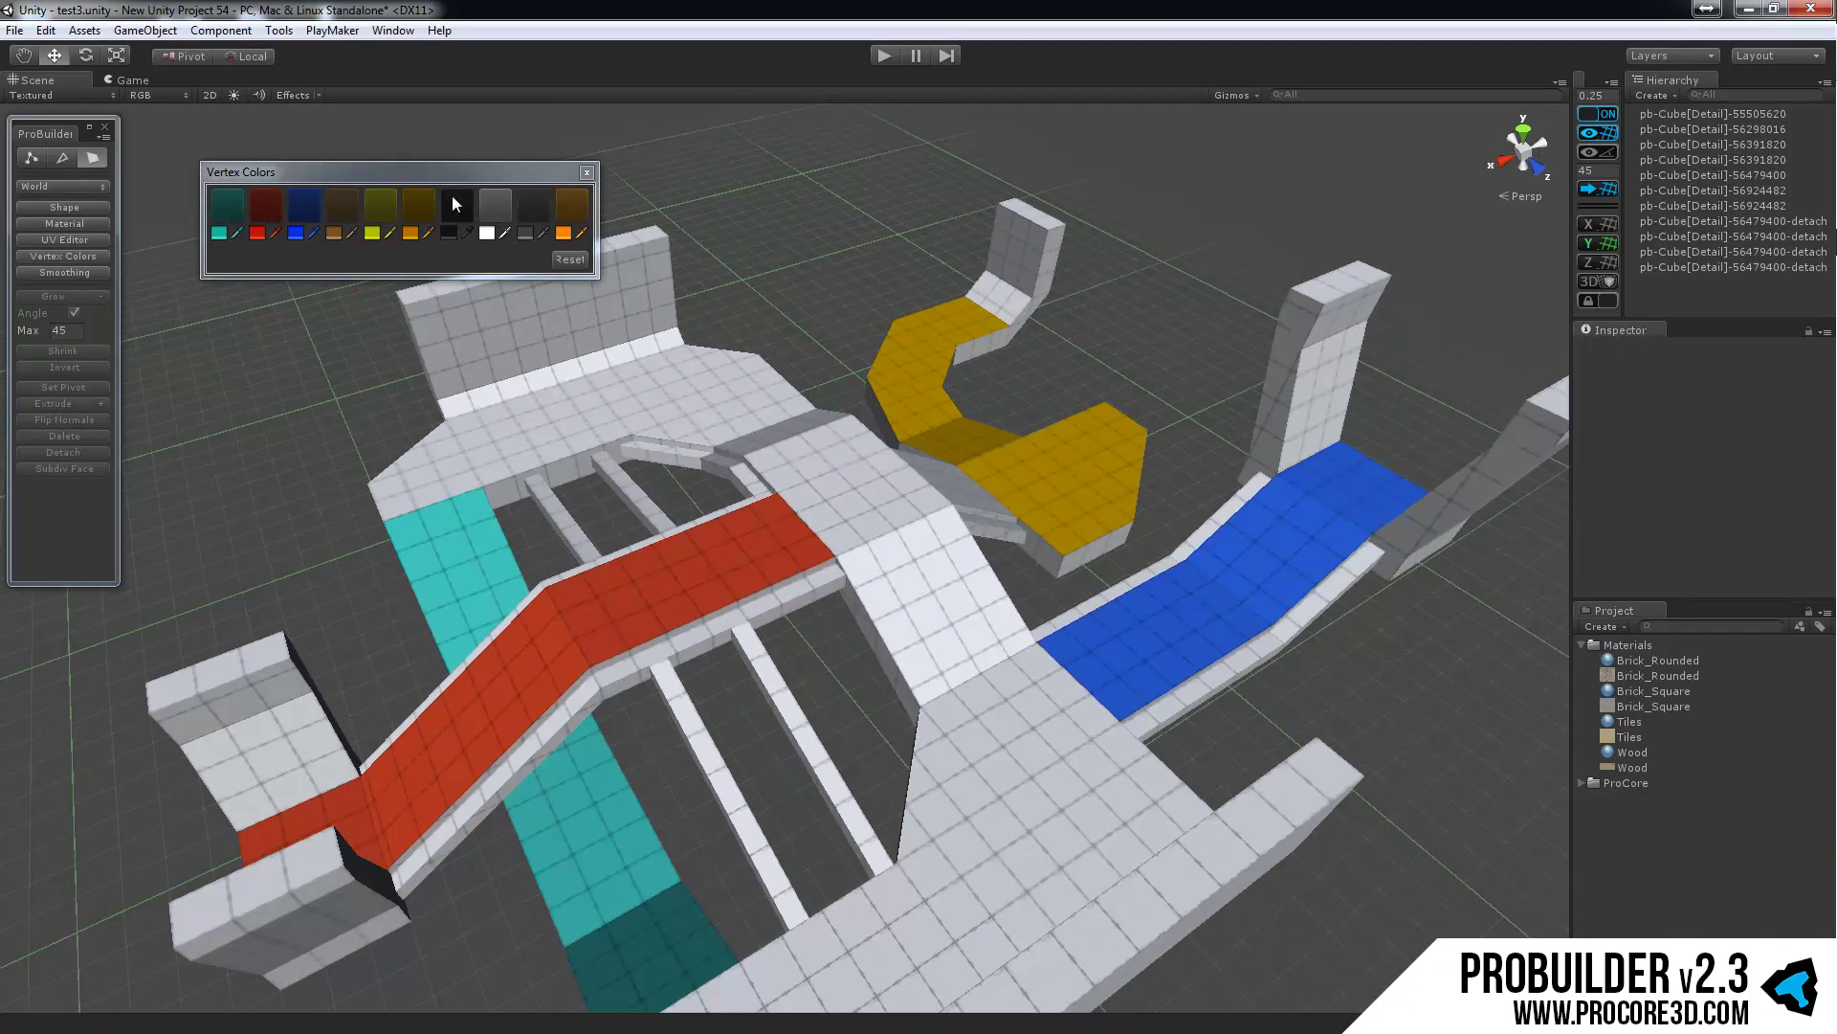
{"action": "left_click_drag", "start_coordinate": [473, 179], "coordinate": [504, 194]}
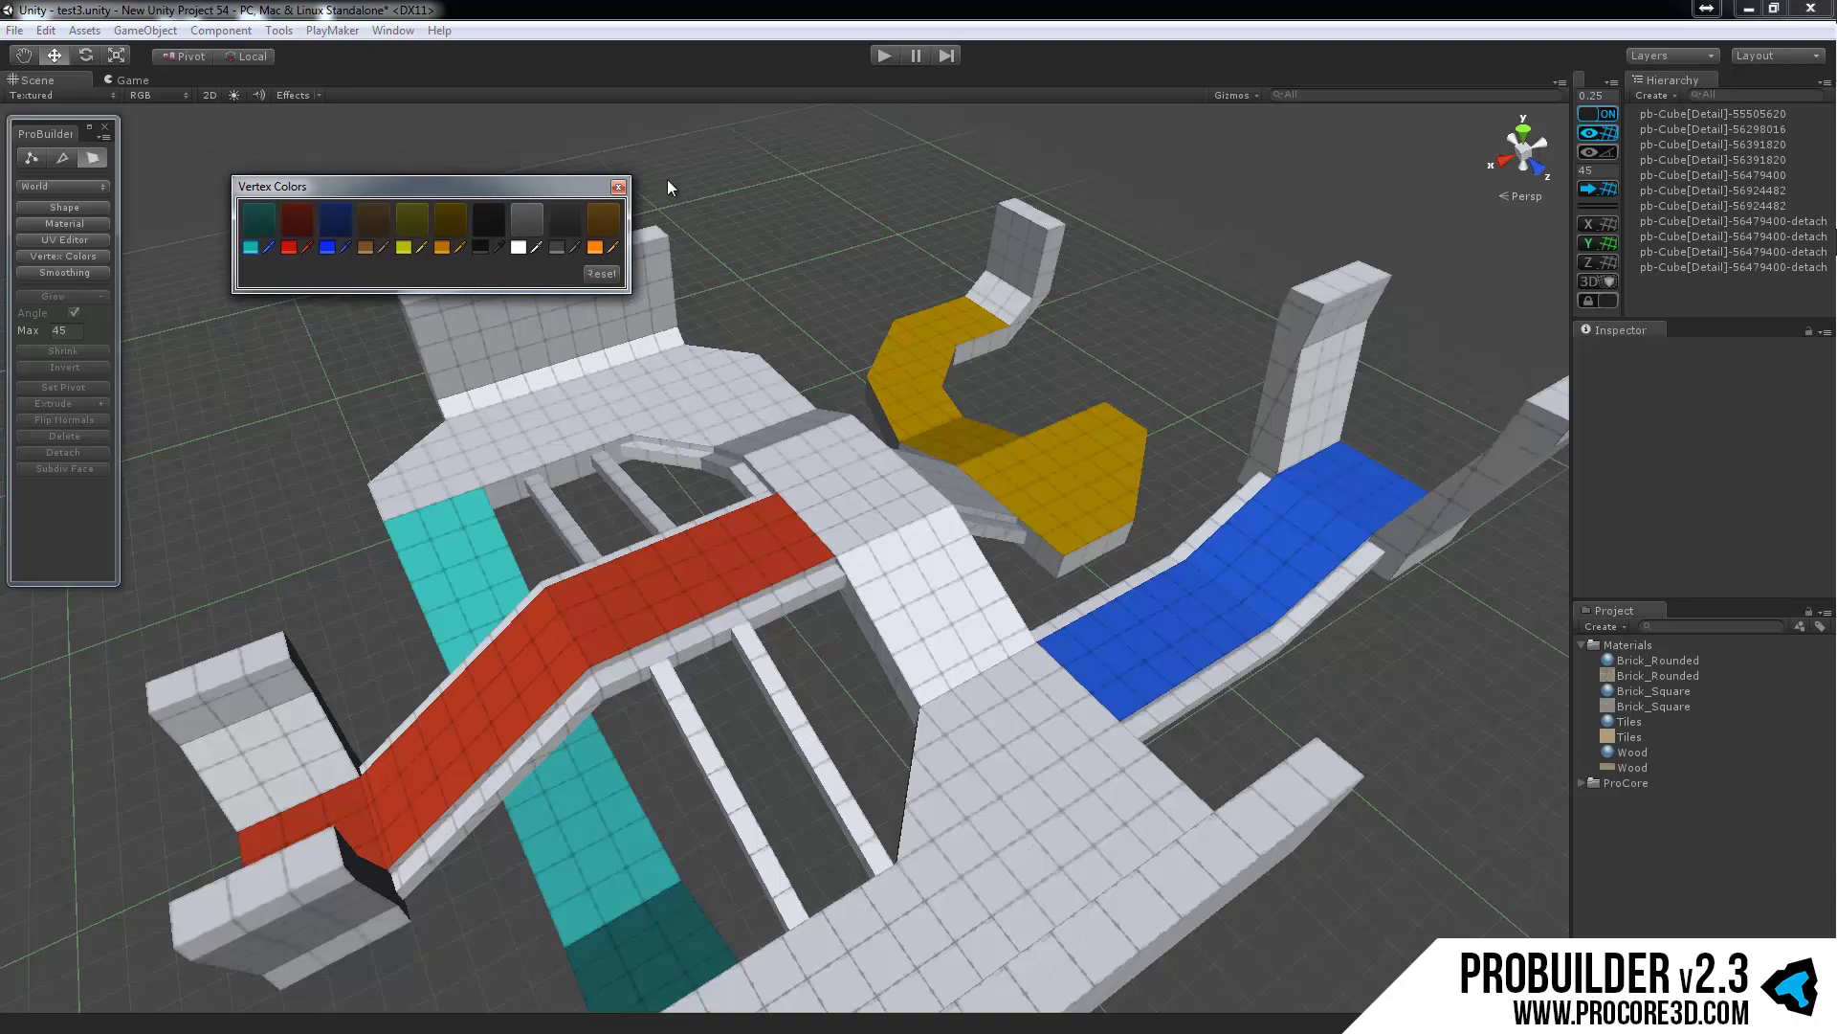
{"action": "left_click", "coordinate": [620, 190]}
{"action": "left_click_drag", "start_coordinate": [726, 445], "coordinate": [863, 395], "text": "alt"}
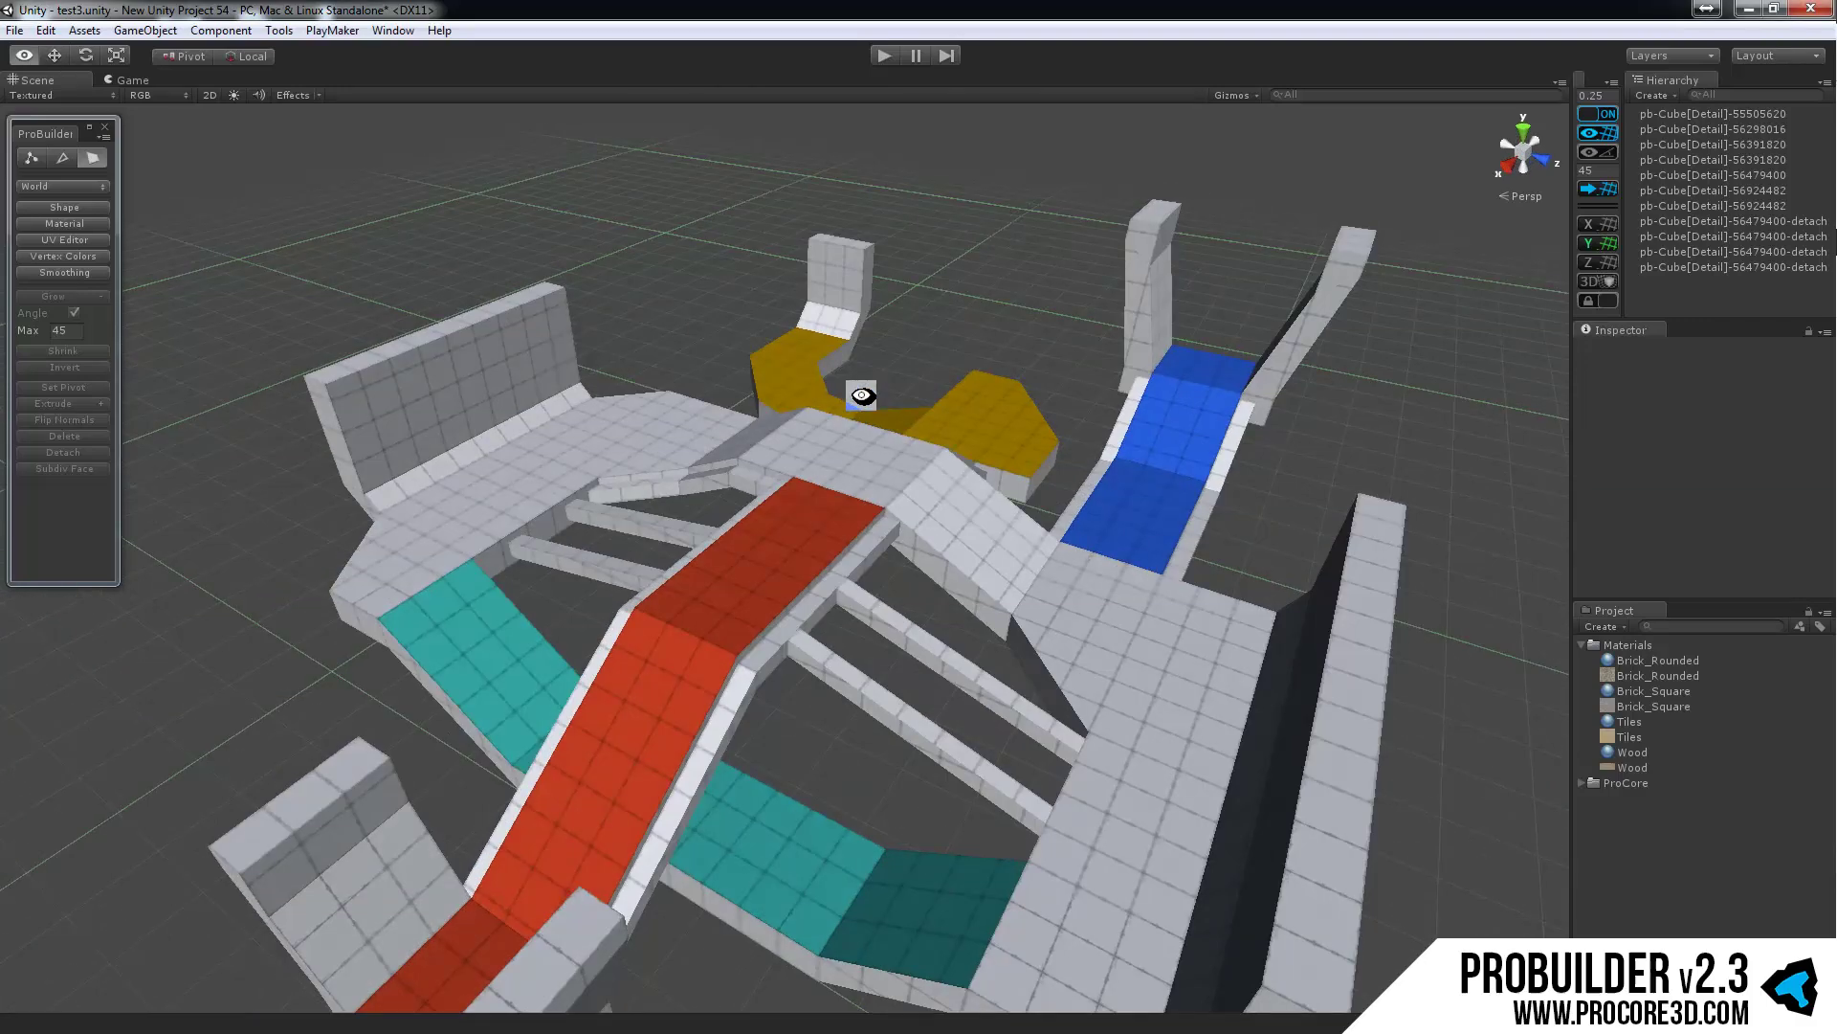
Step: Reopen the Vertex Colors palette, reset all faces of the main level mesh to white, then close it and deselect
{"action": "left_click", "coordinate": [64, 255]}
{"action": "left_click_drag", "start_coordinate": [511, 474], "coordinate": [800, 490], "text": "alt"}
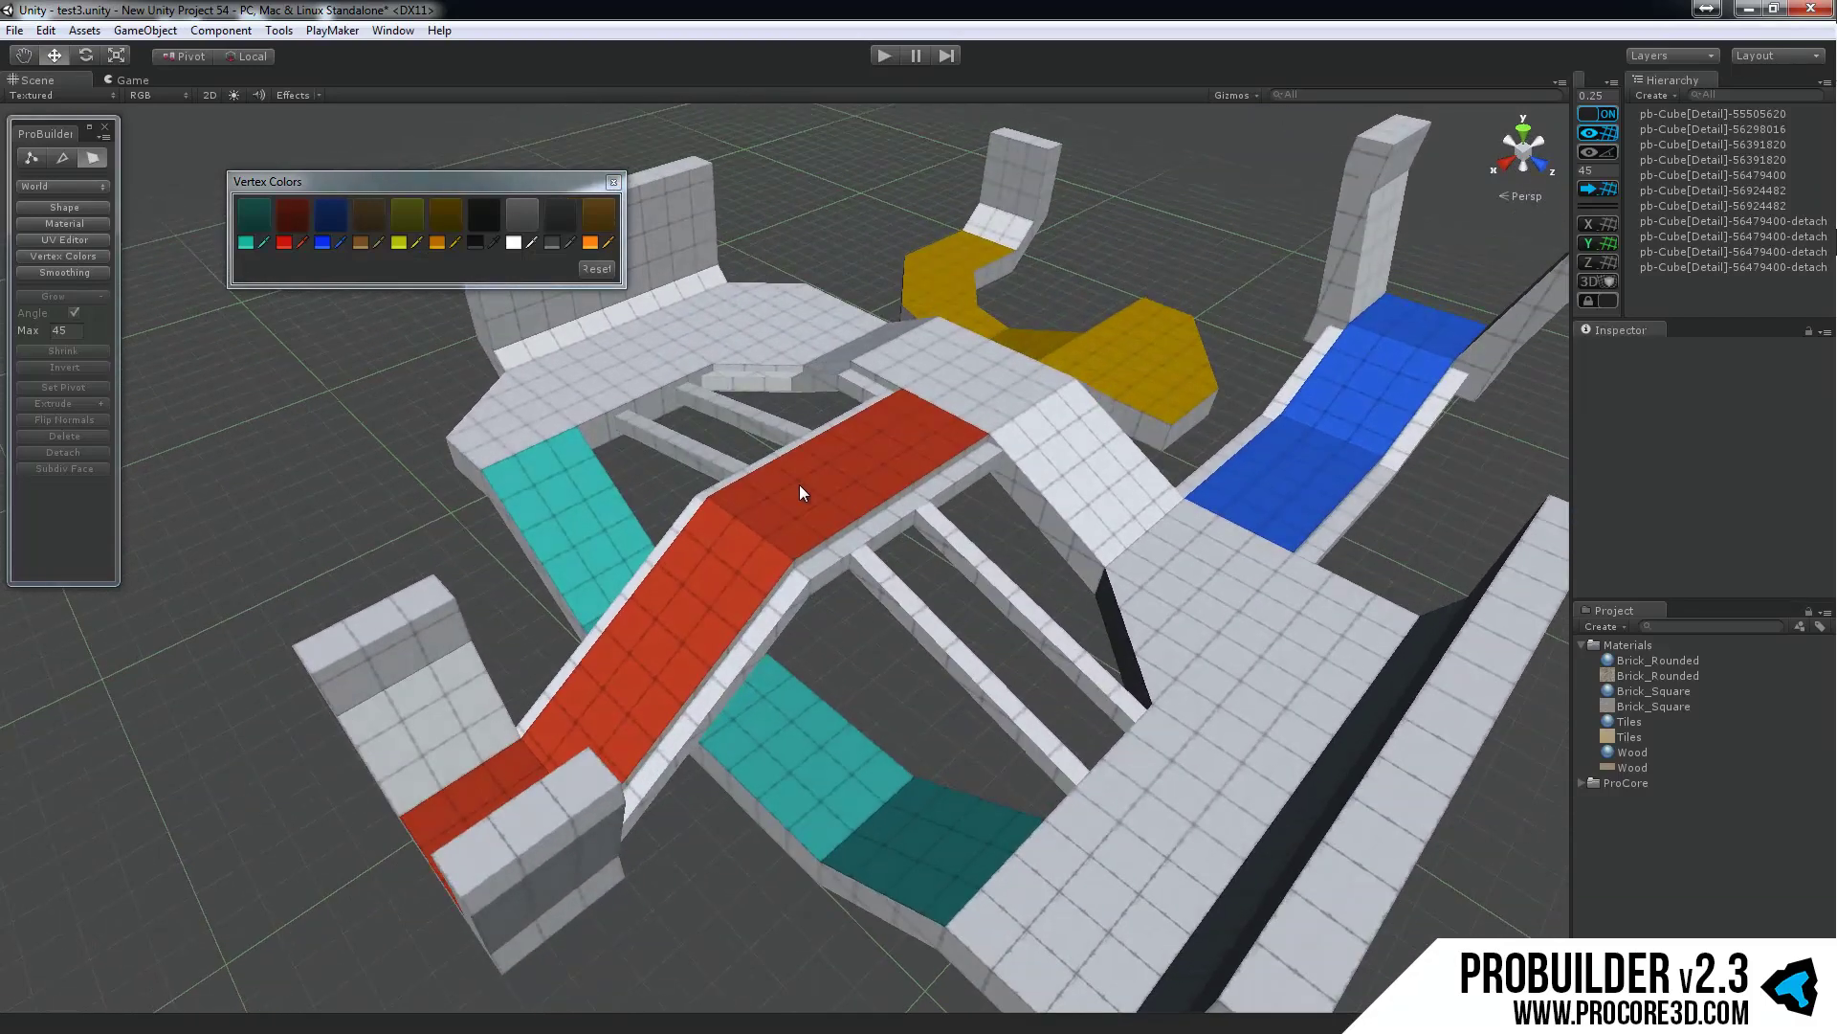
{"action": "left_click", "coordinate": [800, 486]}
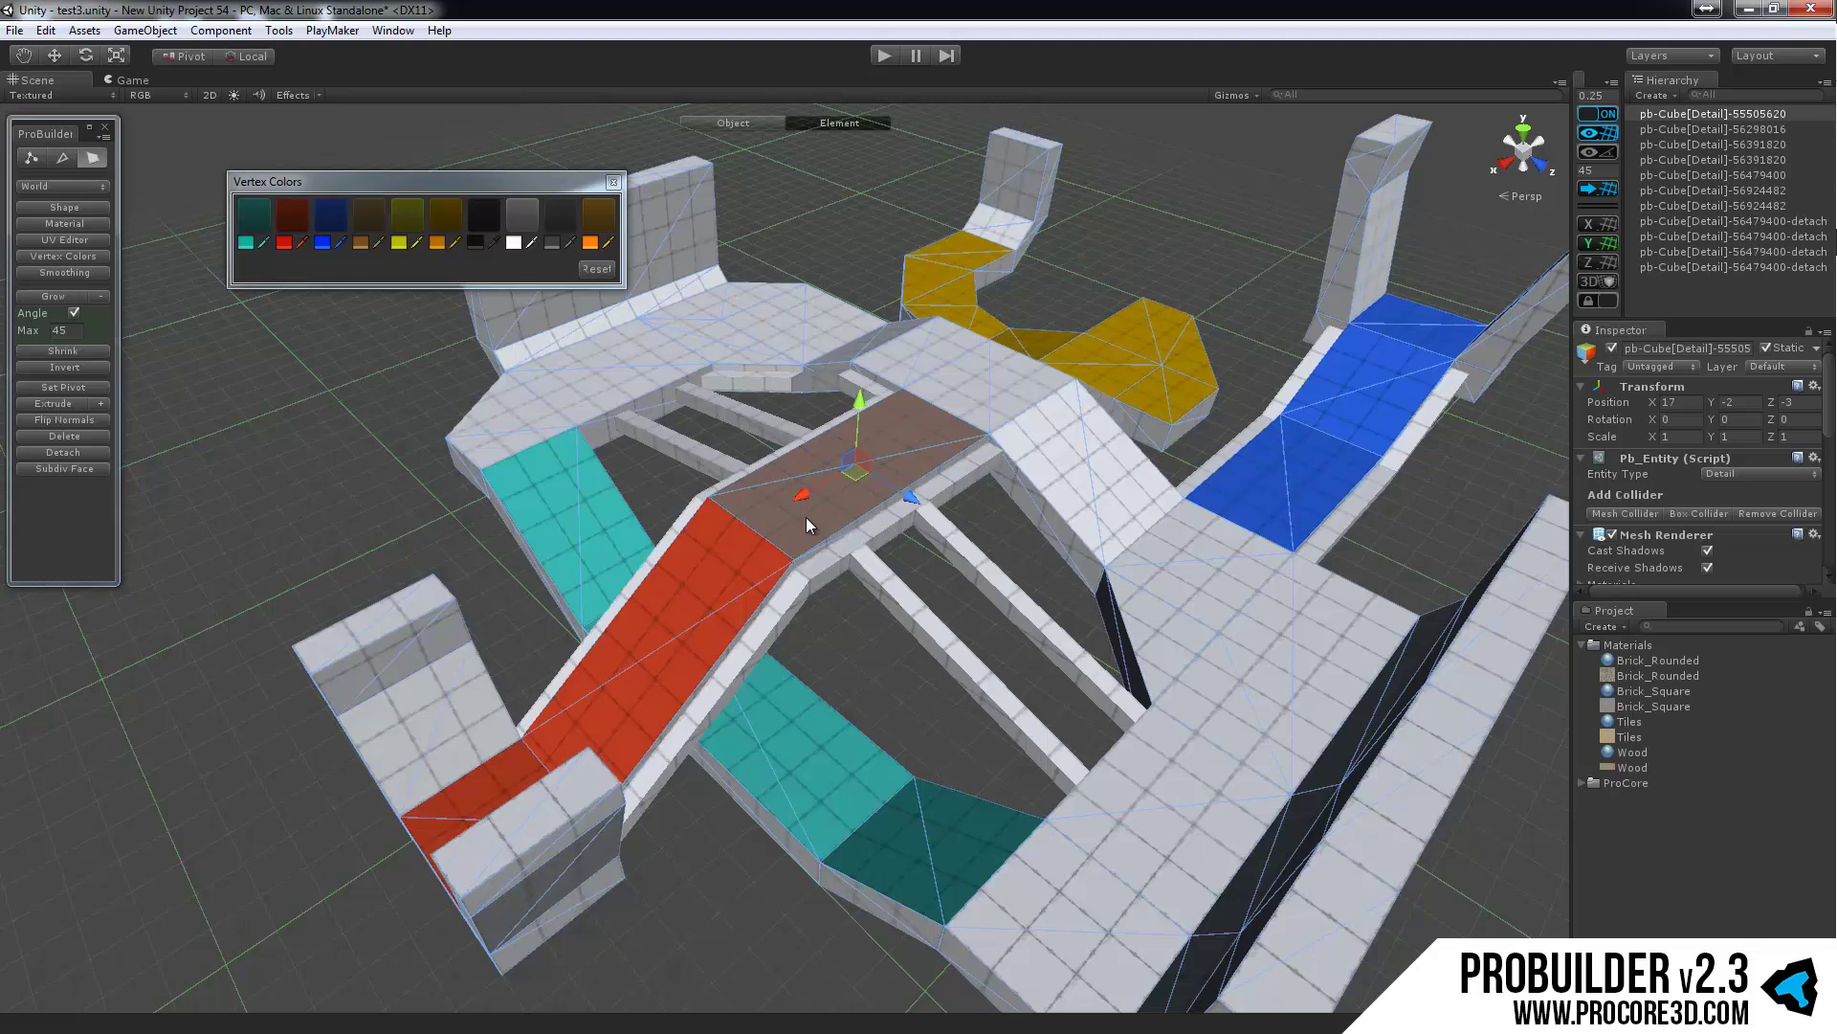
{"action": "double_click", "coordinate": [806, 517]}
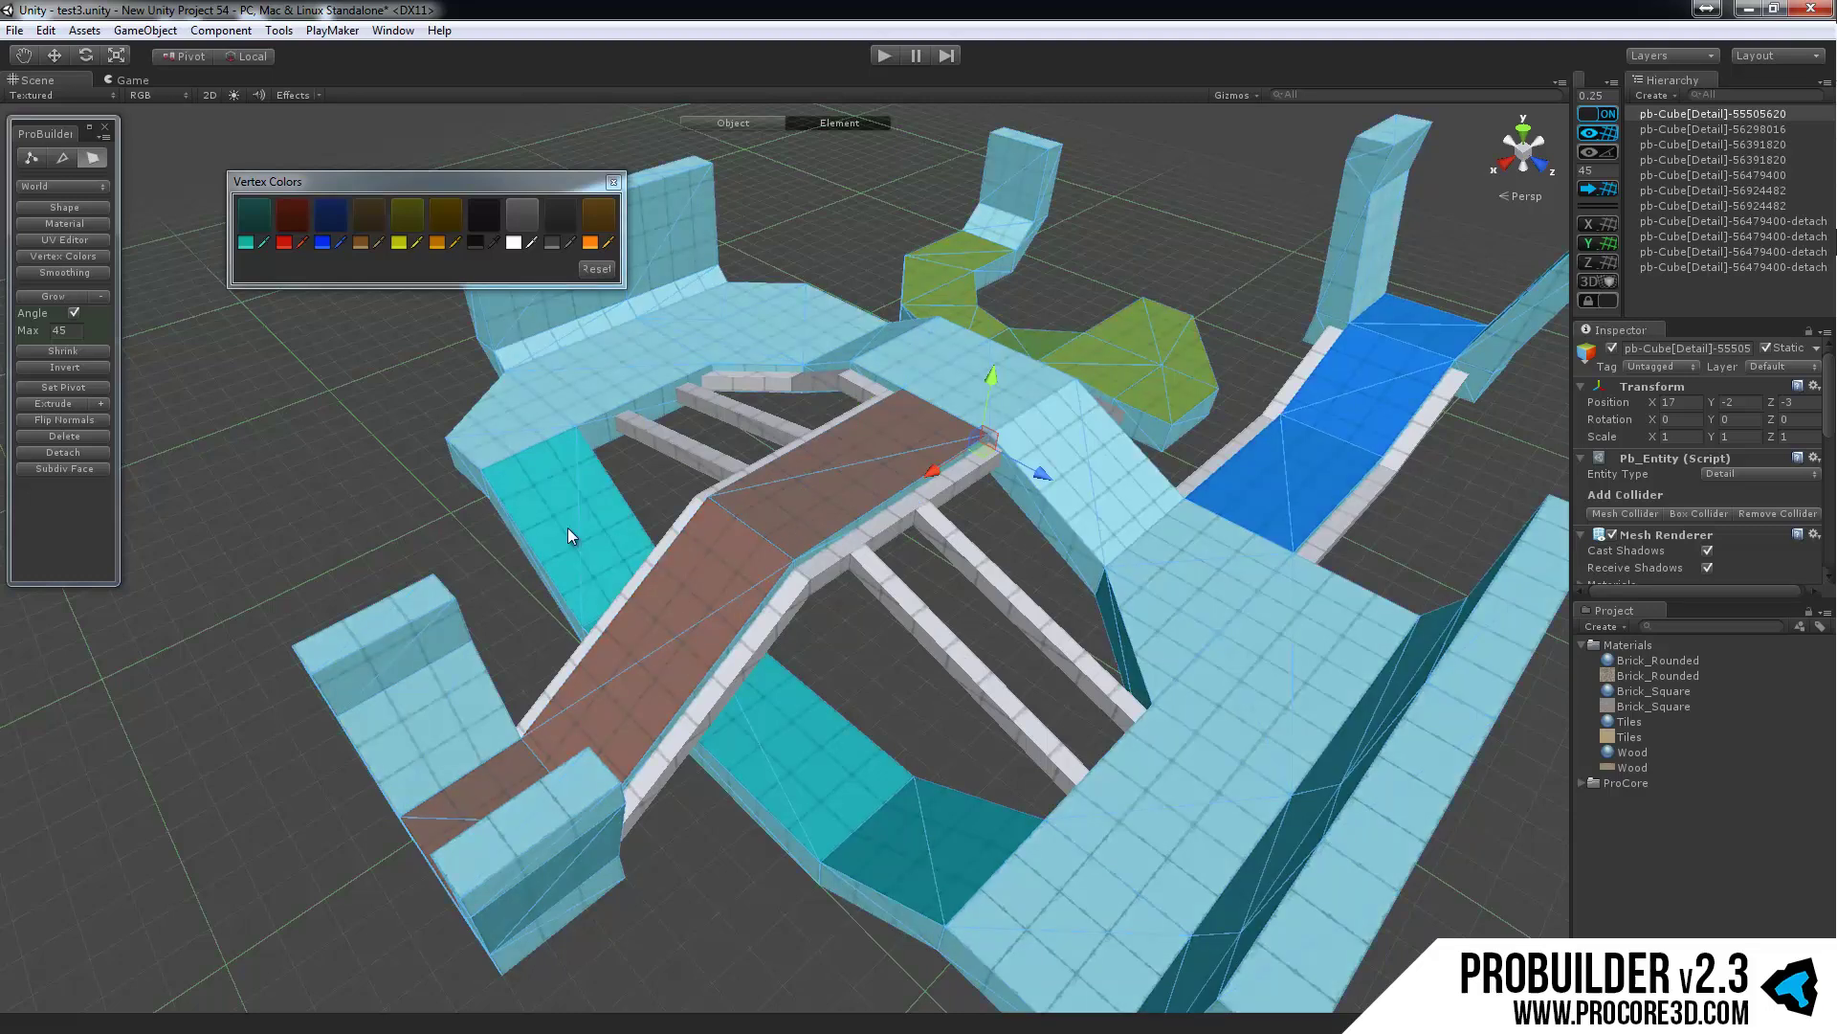
{"action": "left_click", "coordinate": [524, 210]}
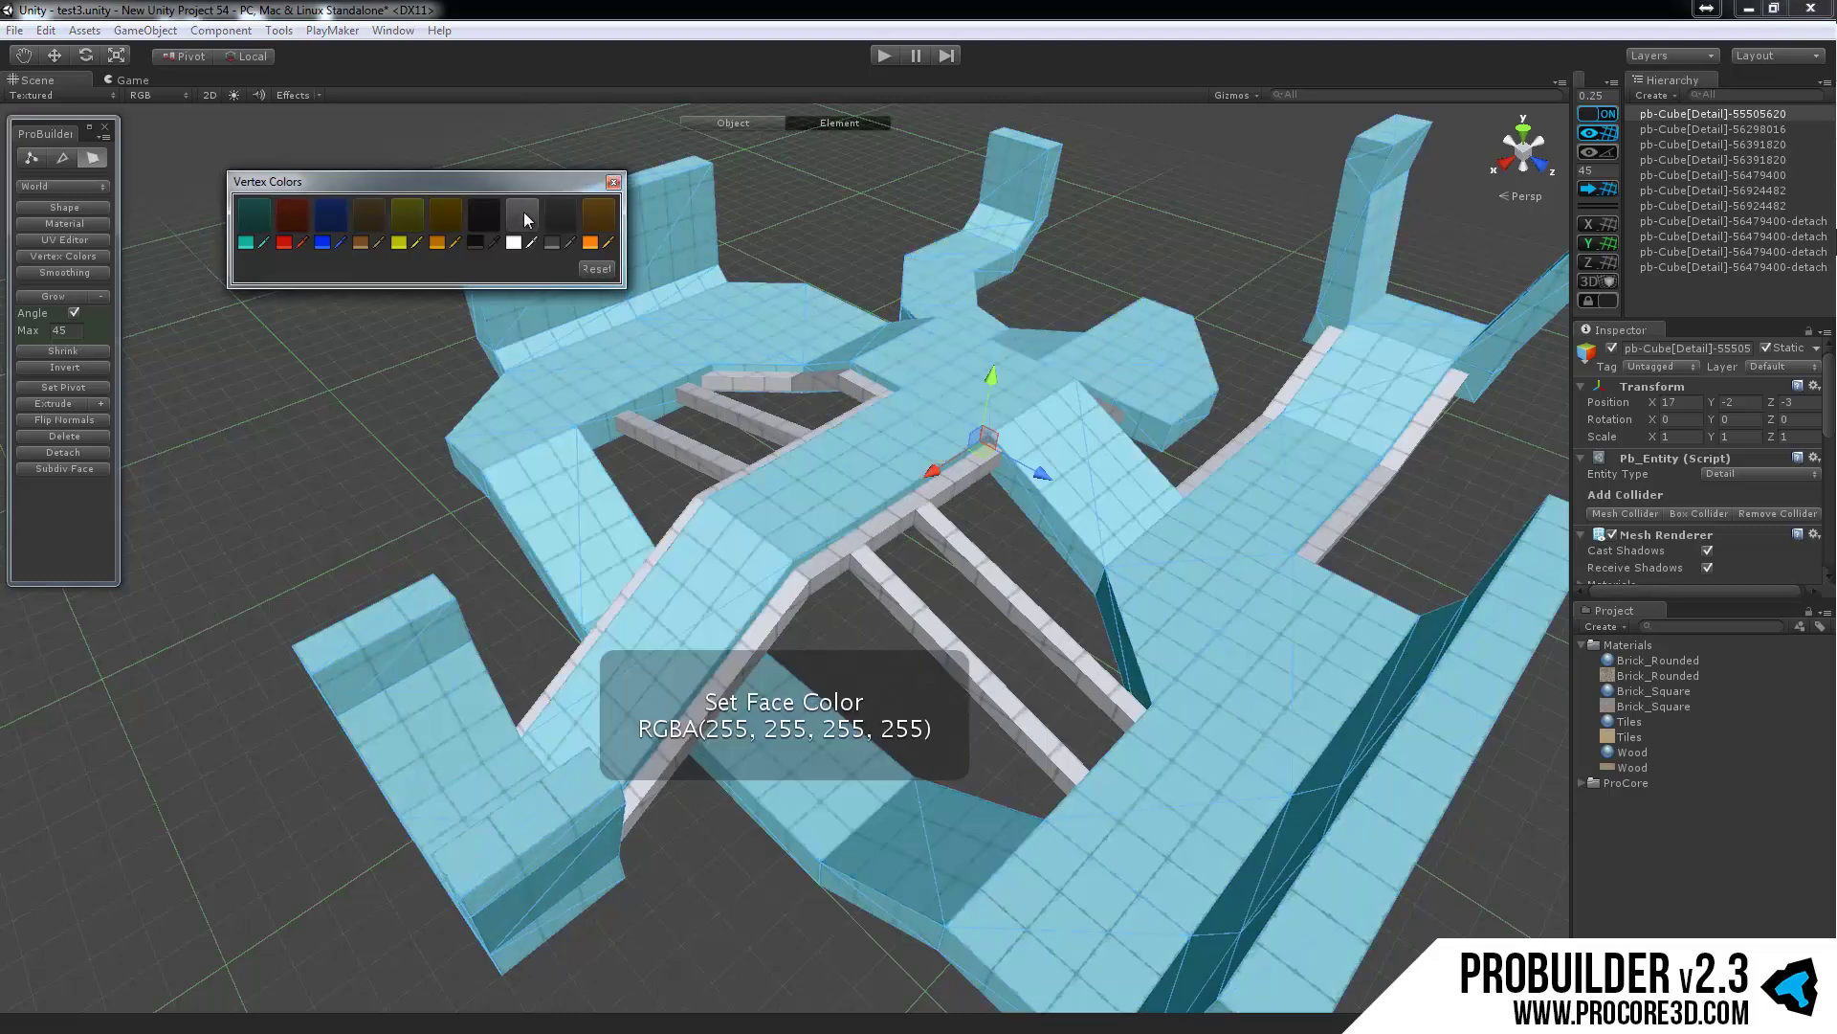
{"action": "left_click", "coordinate": [614, 184]}
{"action": "mouse_move", "coordinate": [834, 292]}
{"action": "left_mouse_down", "text": "alt"}
{"action": "mouse_move", "coordinate": [1013, 291]}
{"action": "mouse_move", "coordinate": [852, 272]}
{"action": "left_mouse_up", "text": "alt"}
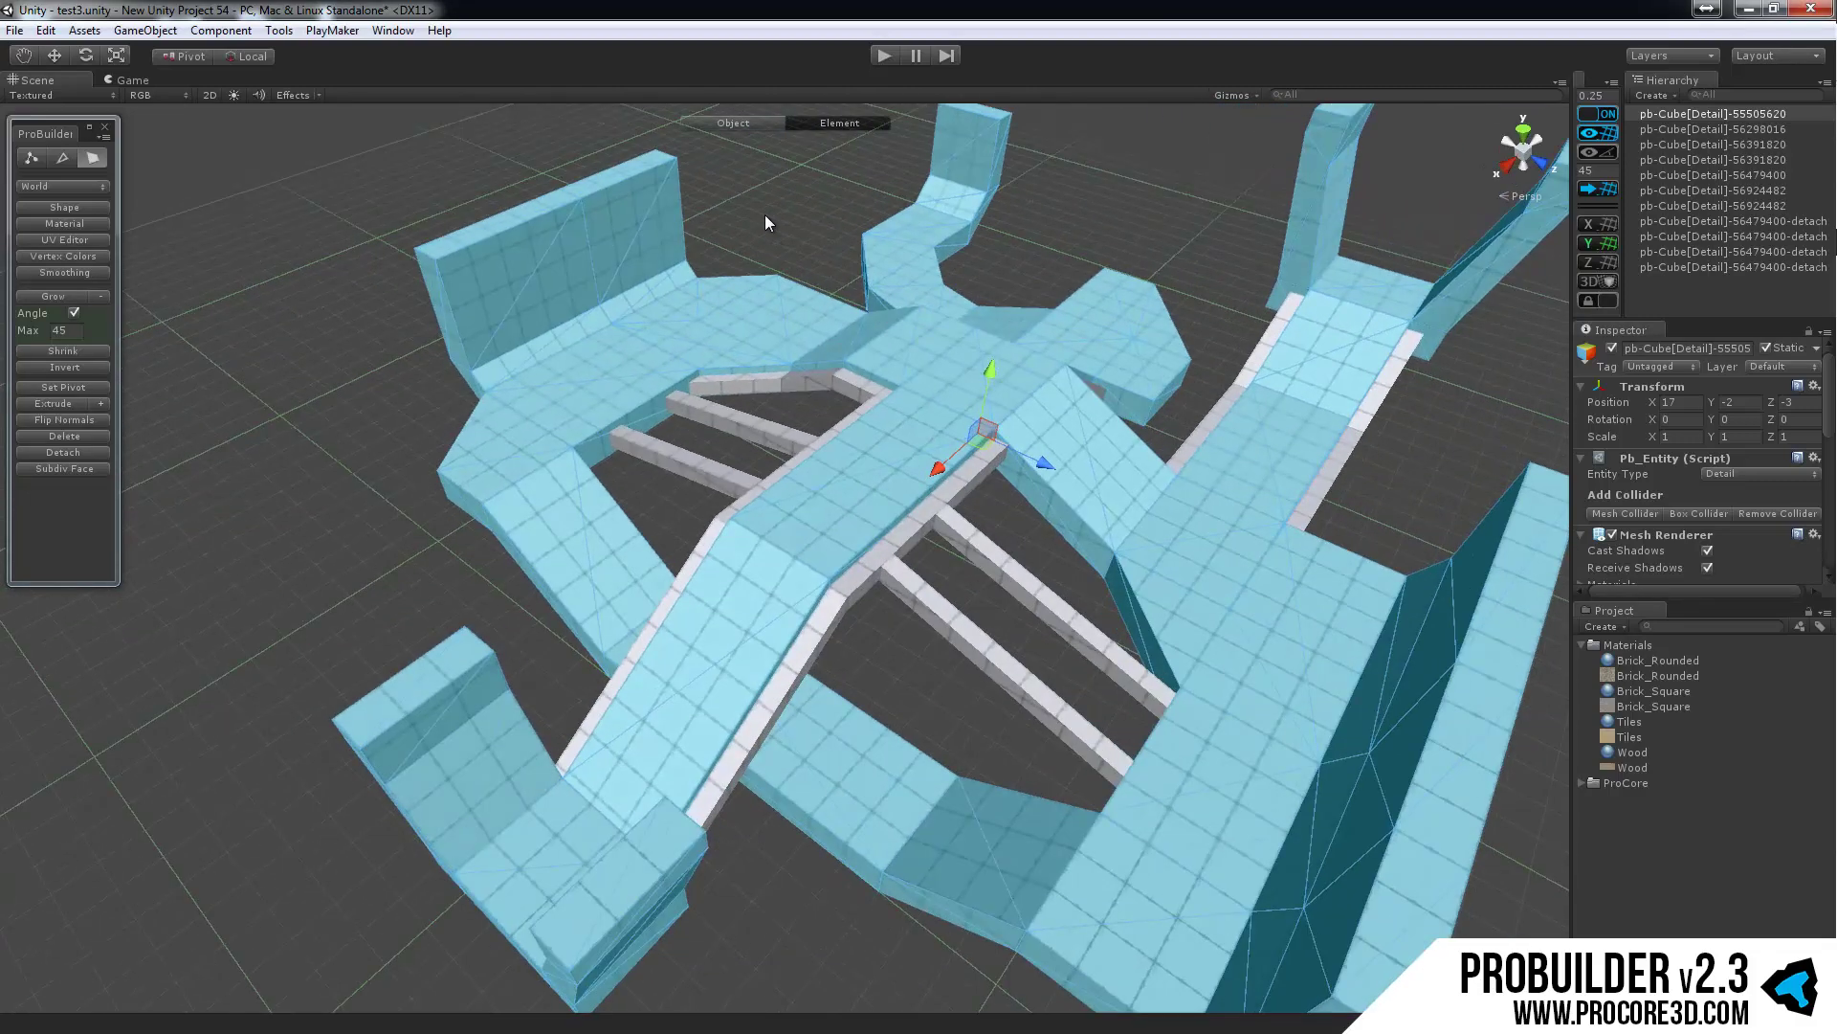
{"action": "left_click", "coordinate": [766, 216]}
{"action": "left_click_drag", "start_coordinate": [766, 216], "coordinate": [870, 284], "text": "alt"}
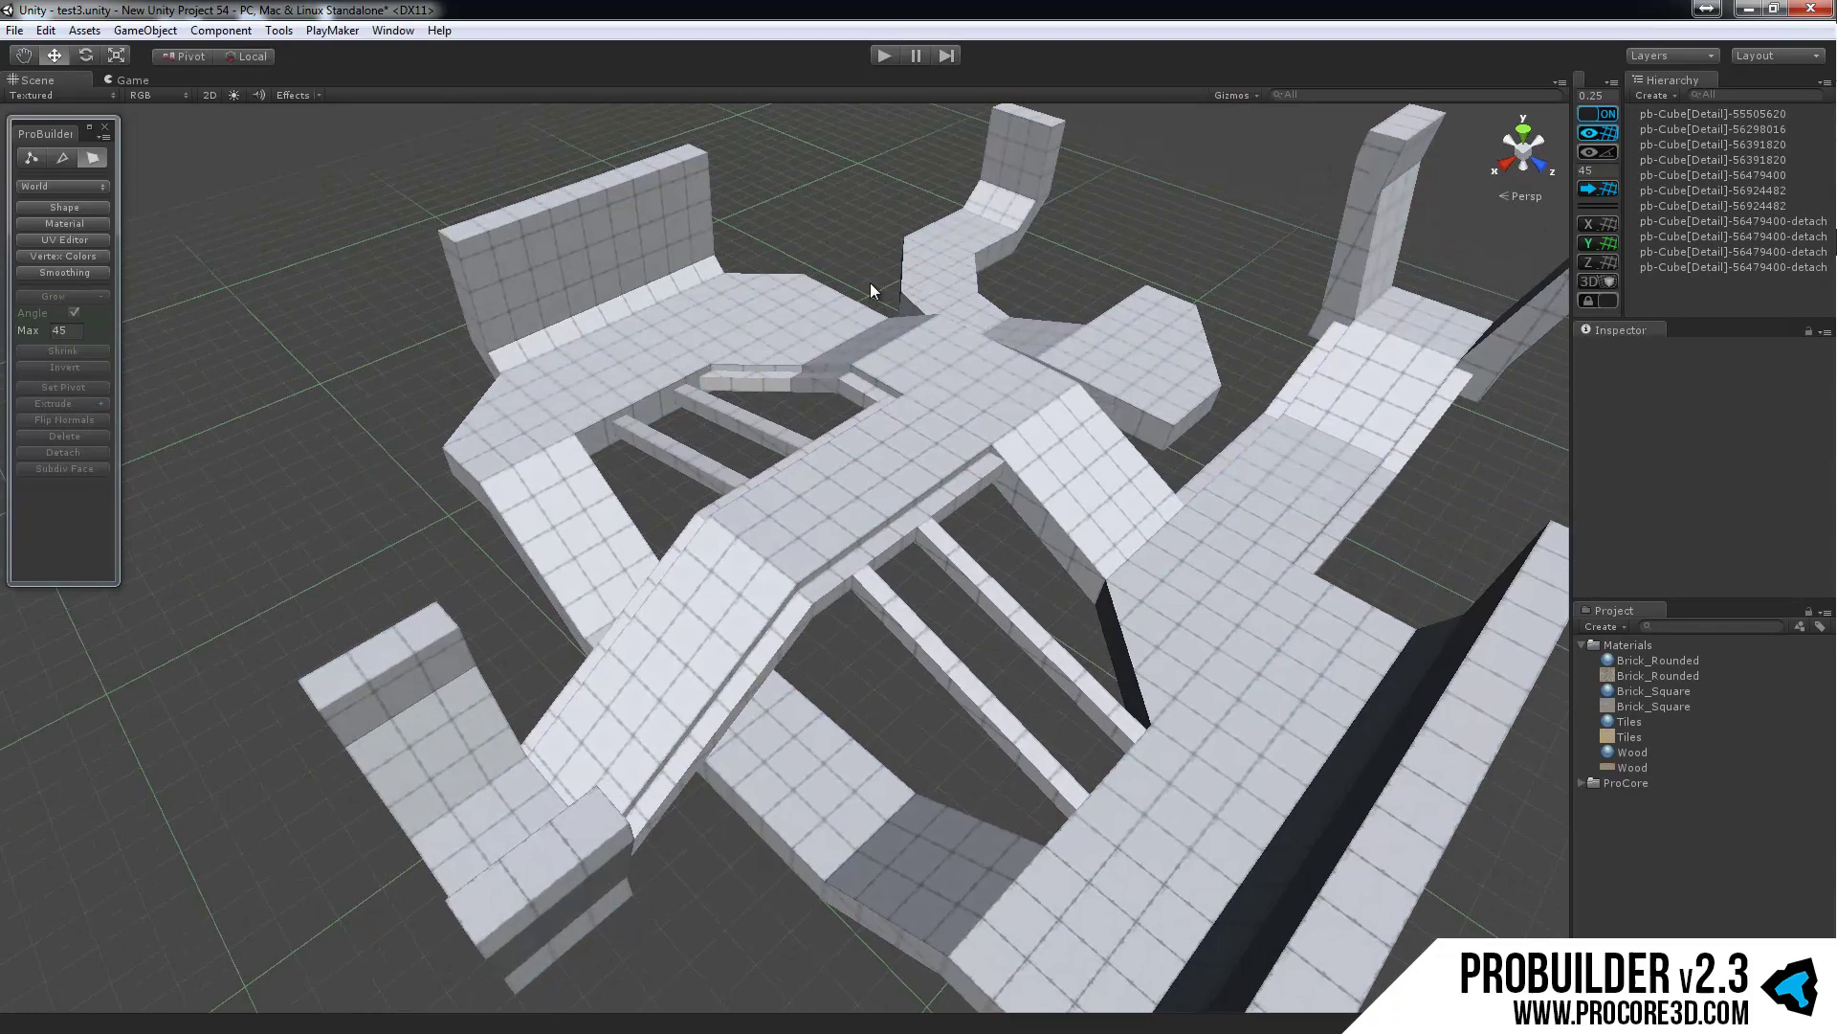
{"action": "right_click_drag", "start_coordinate": [870, 284], "coordinate": [784, 322], "text": "alt"}
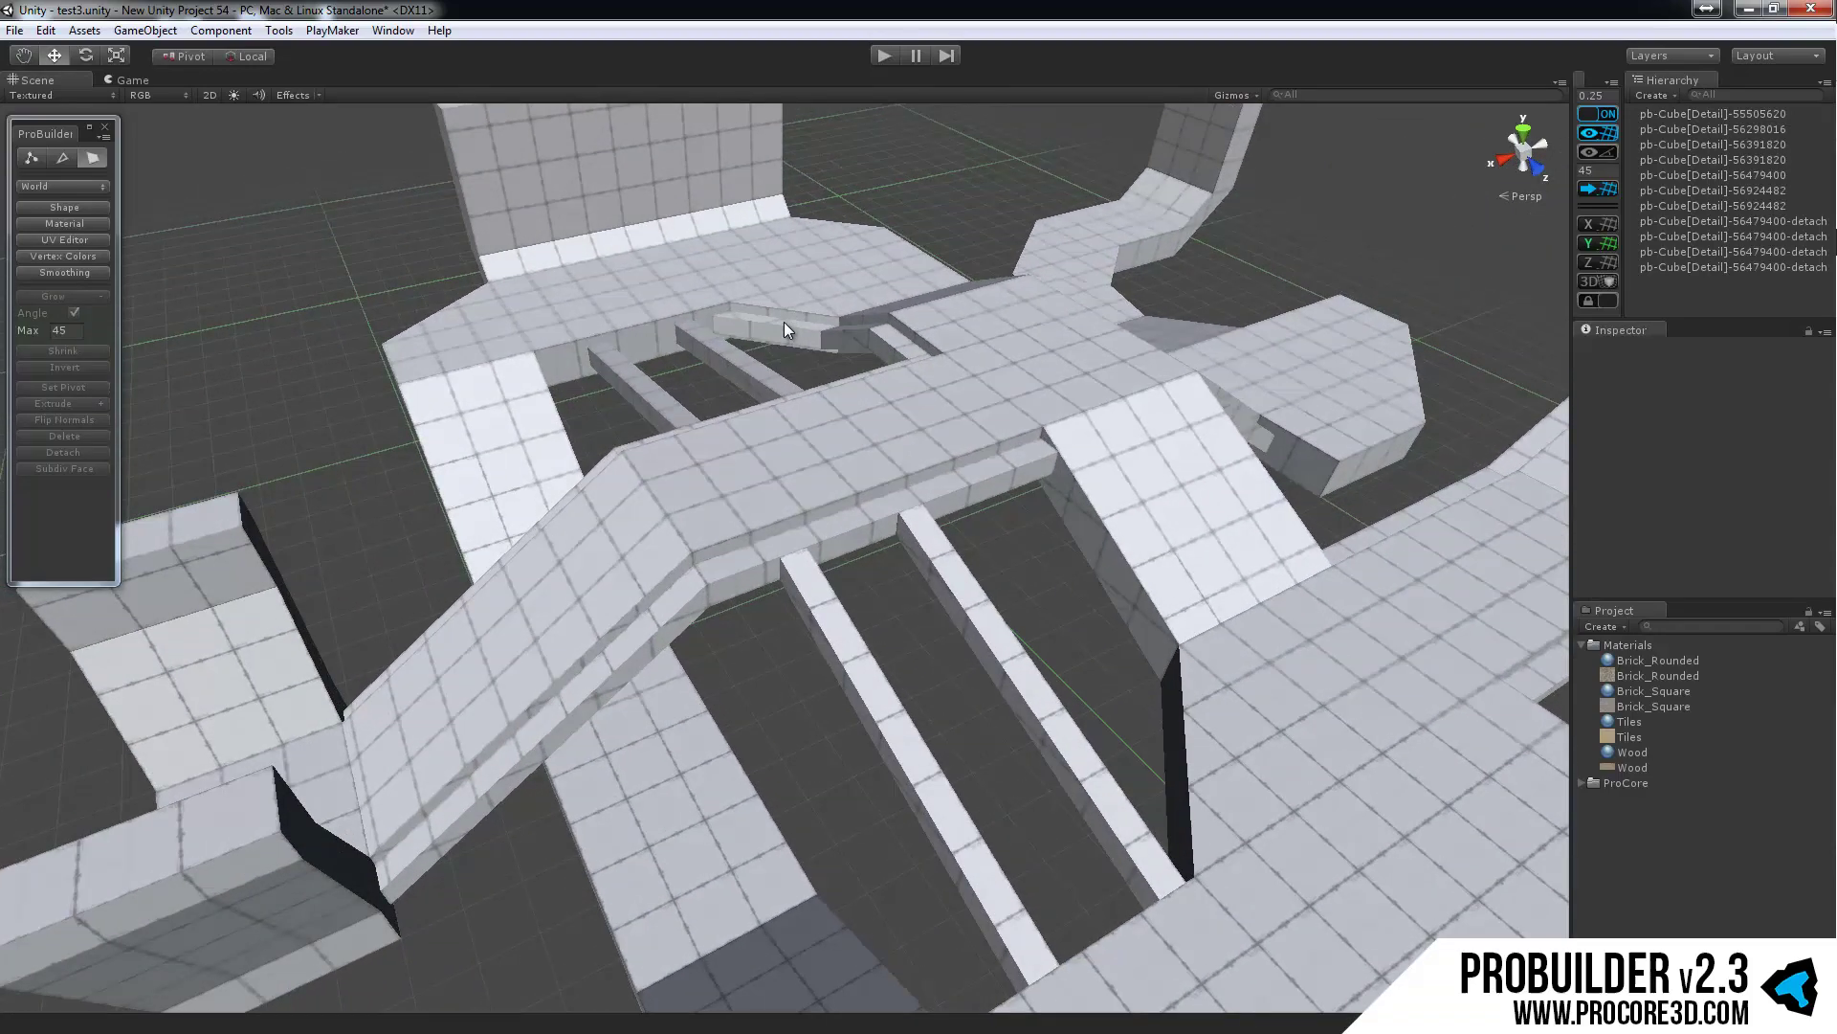
{"action": "left_click_drag", "start_coordinate": [784, 322], "coordinate": [843, 322], "text": "alt"}
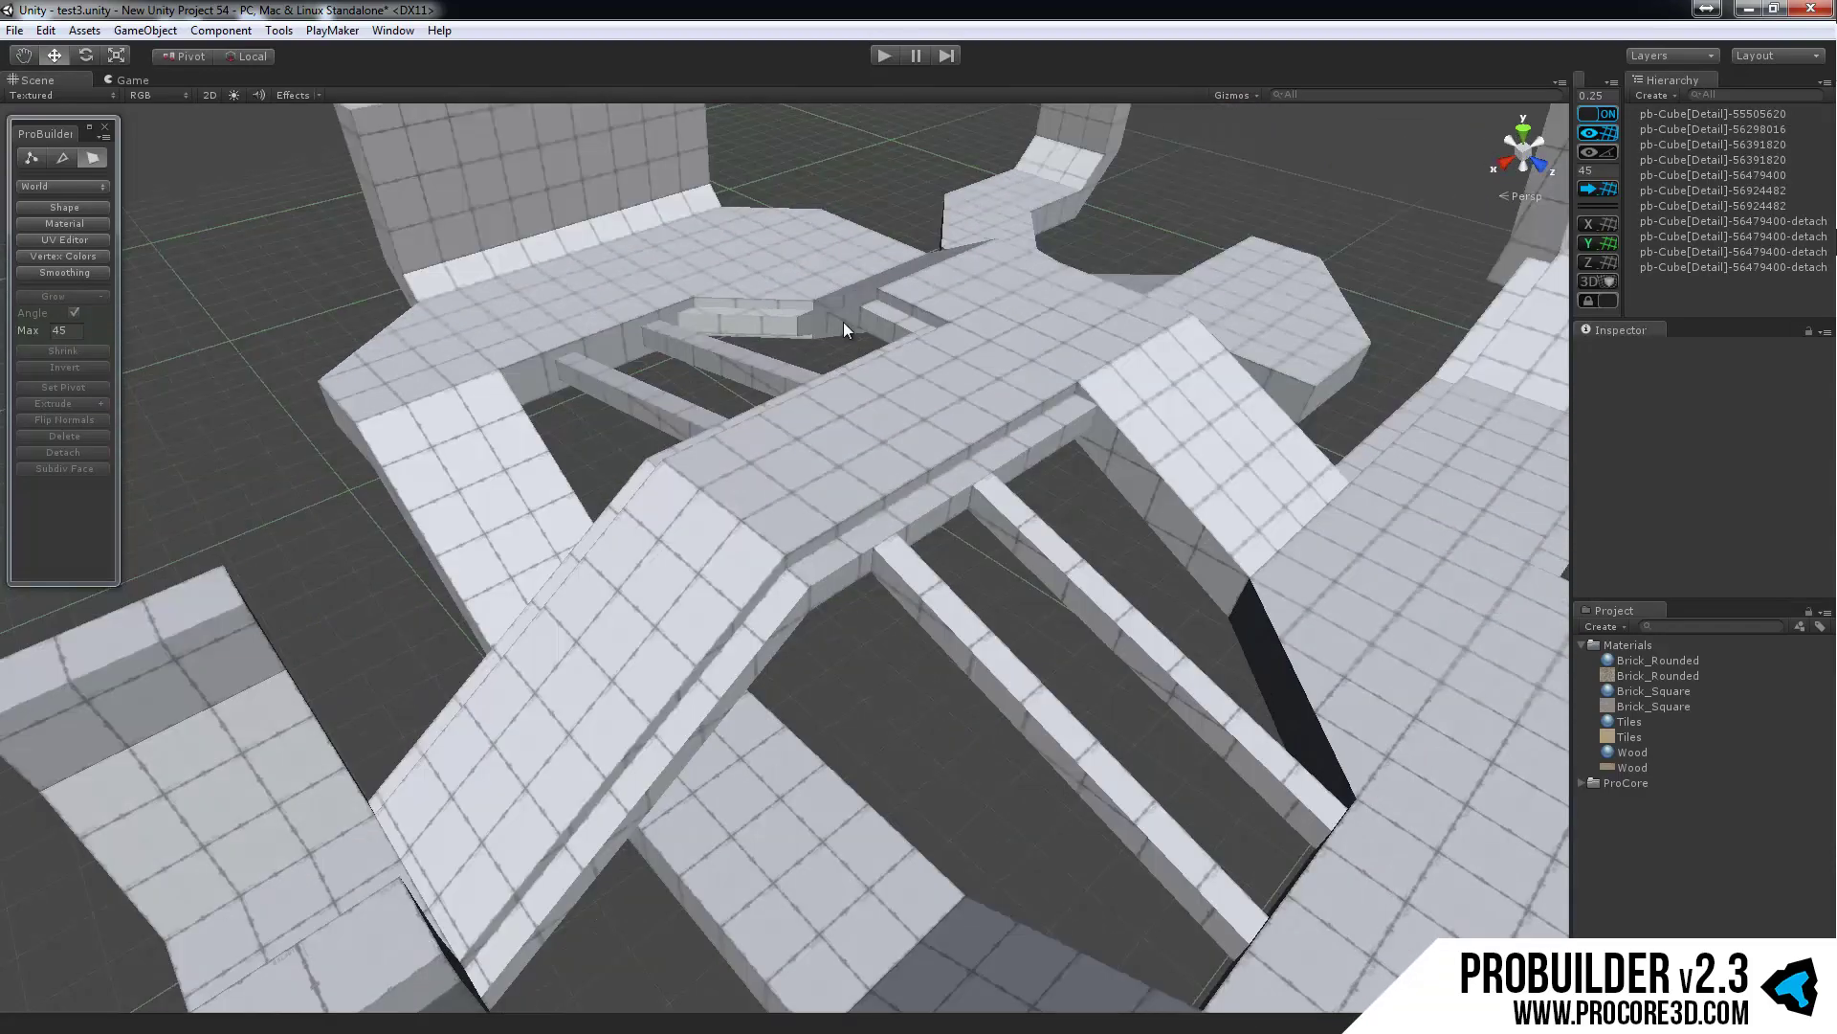
{"action": "scroll", "coordinate": [842, 386], "scroll_direction": "down", "scroll_amount": 3}
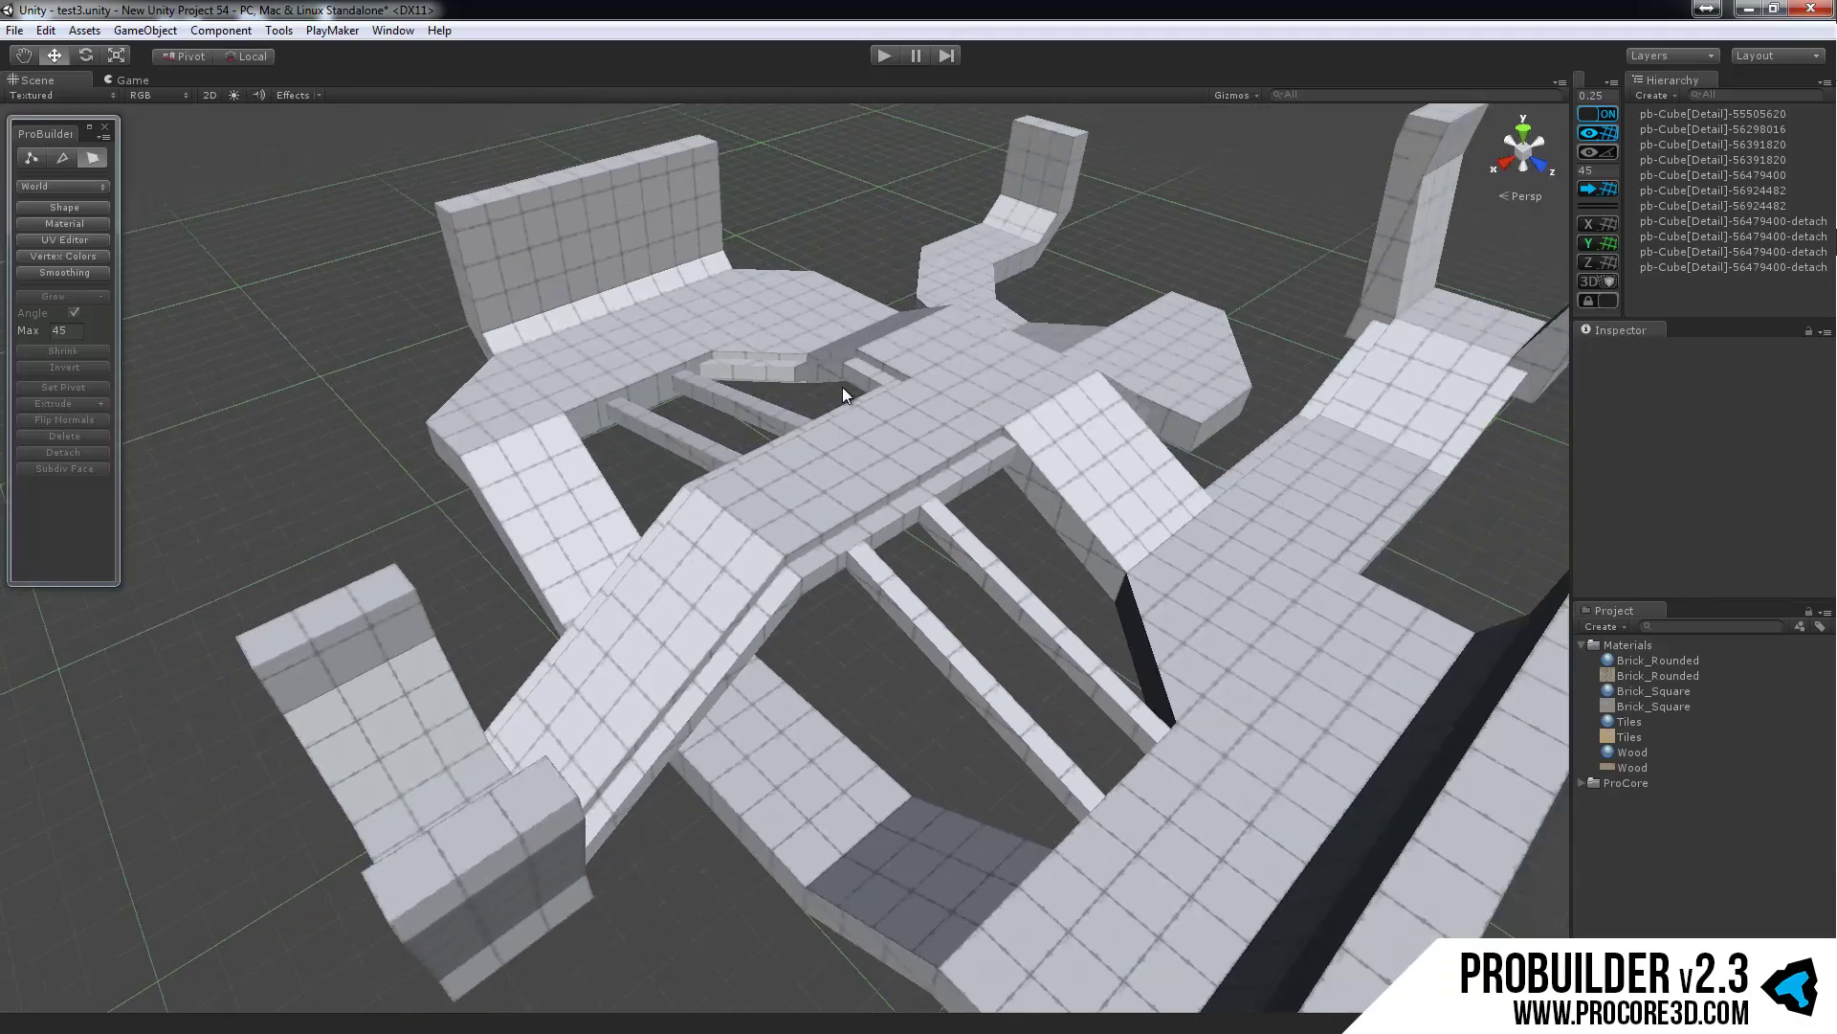
Step: Leave face editing and select the main level mesh as a whole object
{"action": "left_click", "coordinate": [91, 157]}
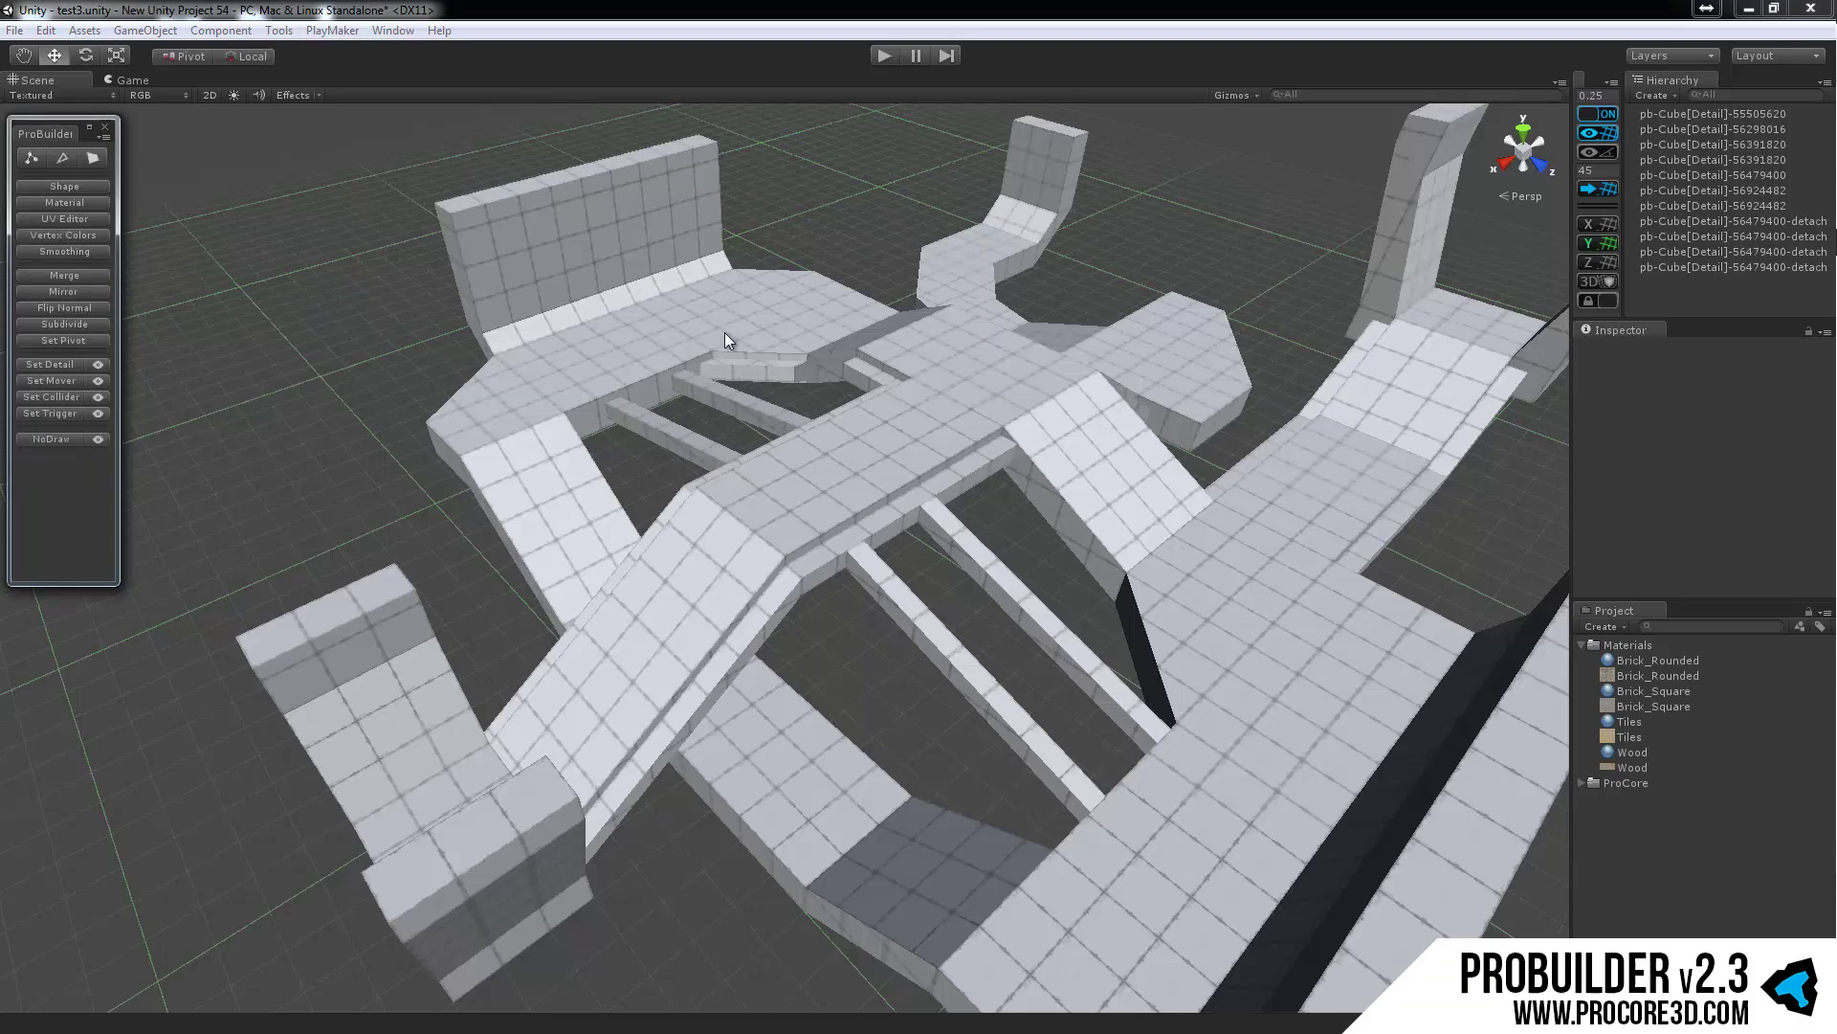
{"action": "scroll", "coordinate": [744, 302], "scroll_direction": "down", "scroll_amount": 2}
{"action": "left_click", "coordinate": [942, 423]}
{"action": "left_click_drag", "start_coordinate": [941, 423], "coordinate": [940, 412], "text": "alt"}
{"action": "scroll", "coordinate": [940, 411], "scroll_direction": "up", "scroll_amount": 4}
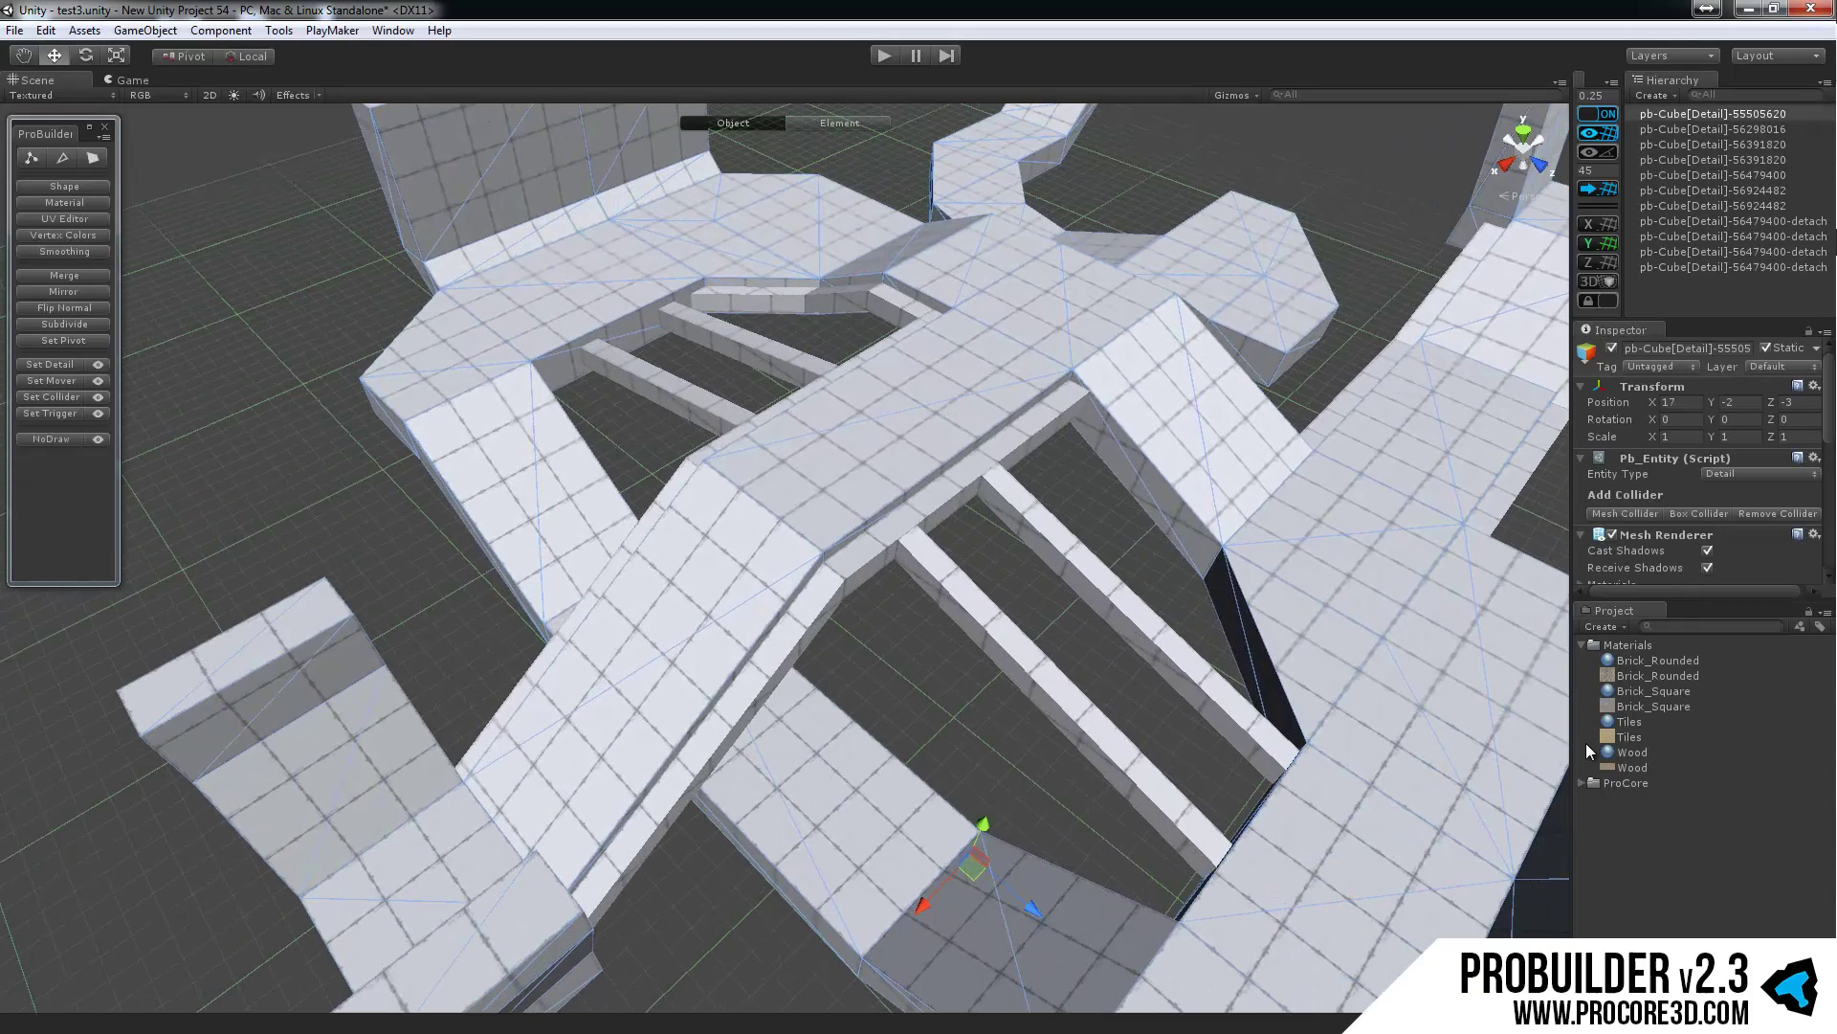
{"action": "left_click_drag", "start_coordinate": [960, 536], "coordinate": [917, 394], "text": "alt"}
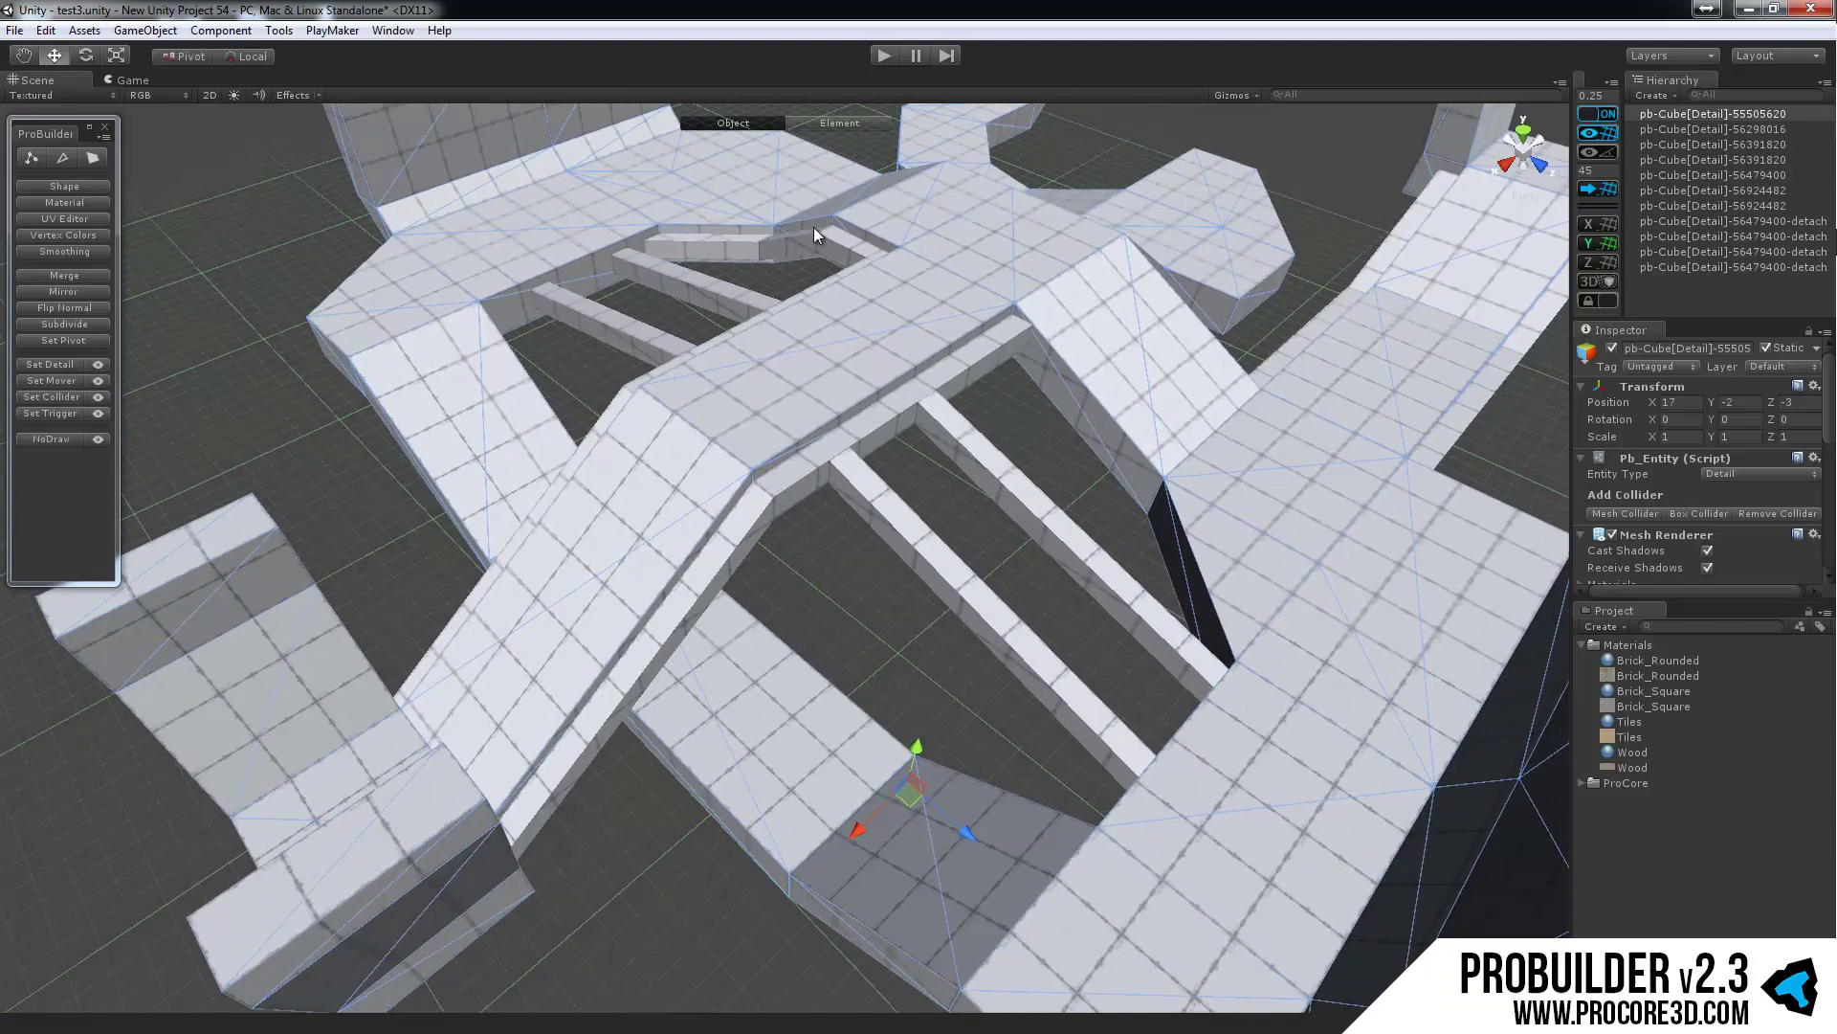
Step: Apply the Wood material to the four cross beams spanning the gaps on both sides of the bridge
{"action": "mouse_move", "coordinate": [813, 226]}
{"action": "left_mouse_down", "text": "alt"}
{"action": "mouse_move", "coordinate": [841, 226]}
{"action": "mouse_move", "coordinate": [842, 131]}
{"action": "mouse_move", "coordinate": [865, 246]}
{"action": "mouse_move", "coordinate": [824, 249]}
{"action": "left_mouse_up", "text": "alt"}
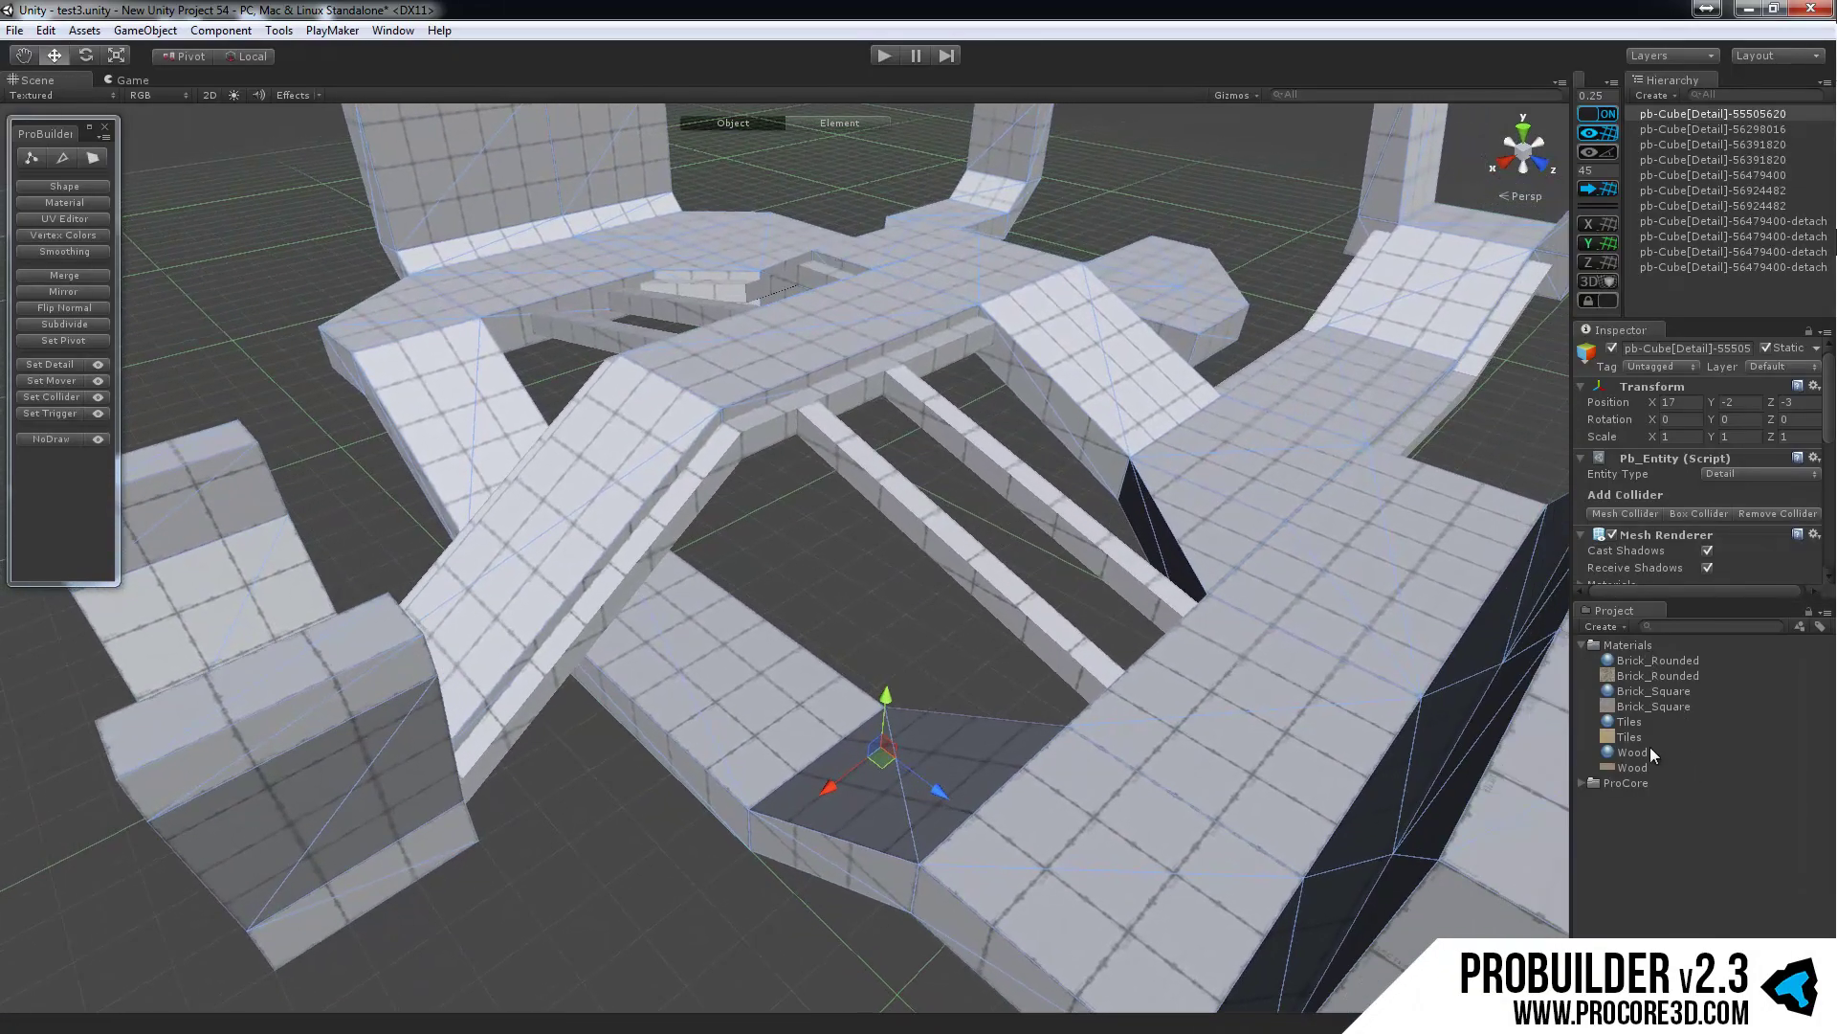
{"action": "left_click_drag", "start_coordinate": [1645, 752], "coordinate": [1040, 622]}
{"action": "left_click_drag", "start_coordinate": [1633, 752], "coordinate": [952, 496]}
{"action": "left_click_drag", "start_coordinate": [1640, 750], "coordinate": [856, 513]}
{"action": "left_click_drag", "start_coordinate": [910, 580], "coordinate": [984, 522], "text": "alt"}
{"action": "middle_click_drag", "start_coordinate": [984, 522], "coordinate": [1001, 545]}
{"action": "scroll", "coordinate": [1001, 546], "scroll_direction": "up", "scroll_amount": 5}
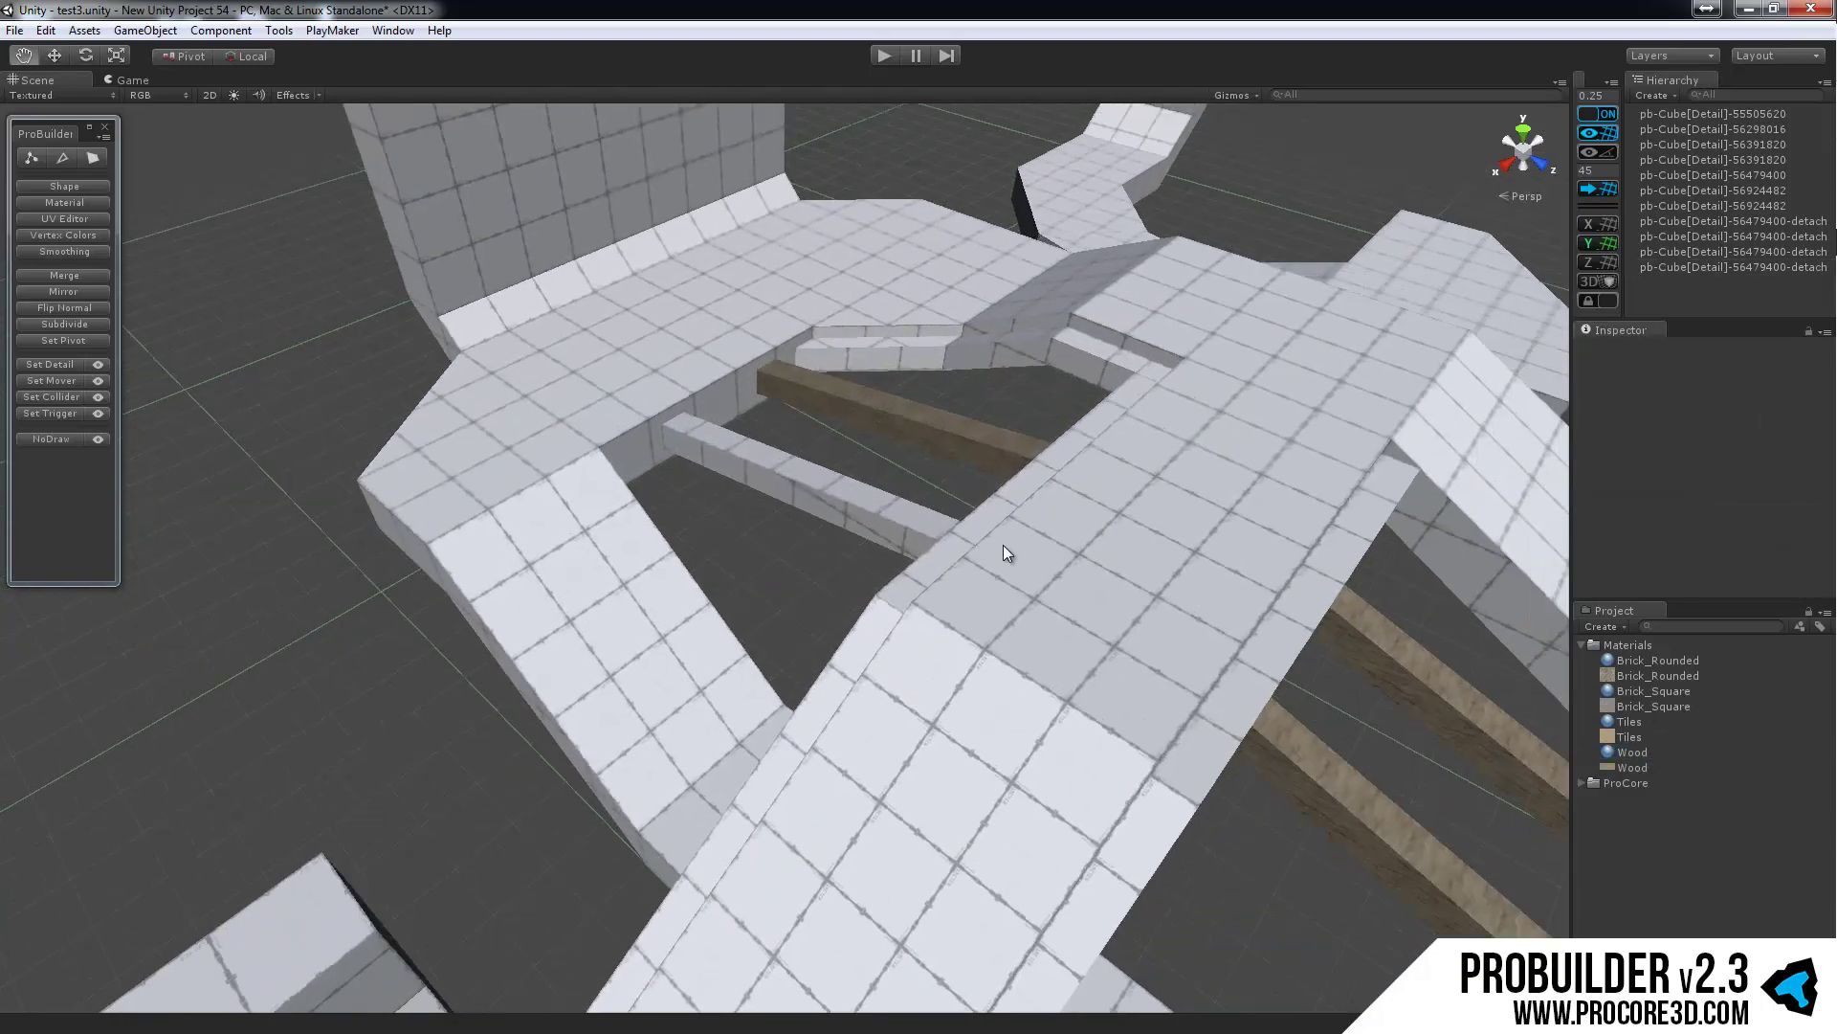
{"action": "scroll", "coordinate": [874, 525], "scroll_direction": "down", "scroll_amount": 5}
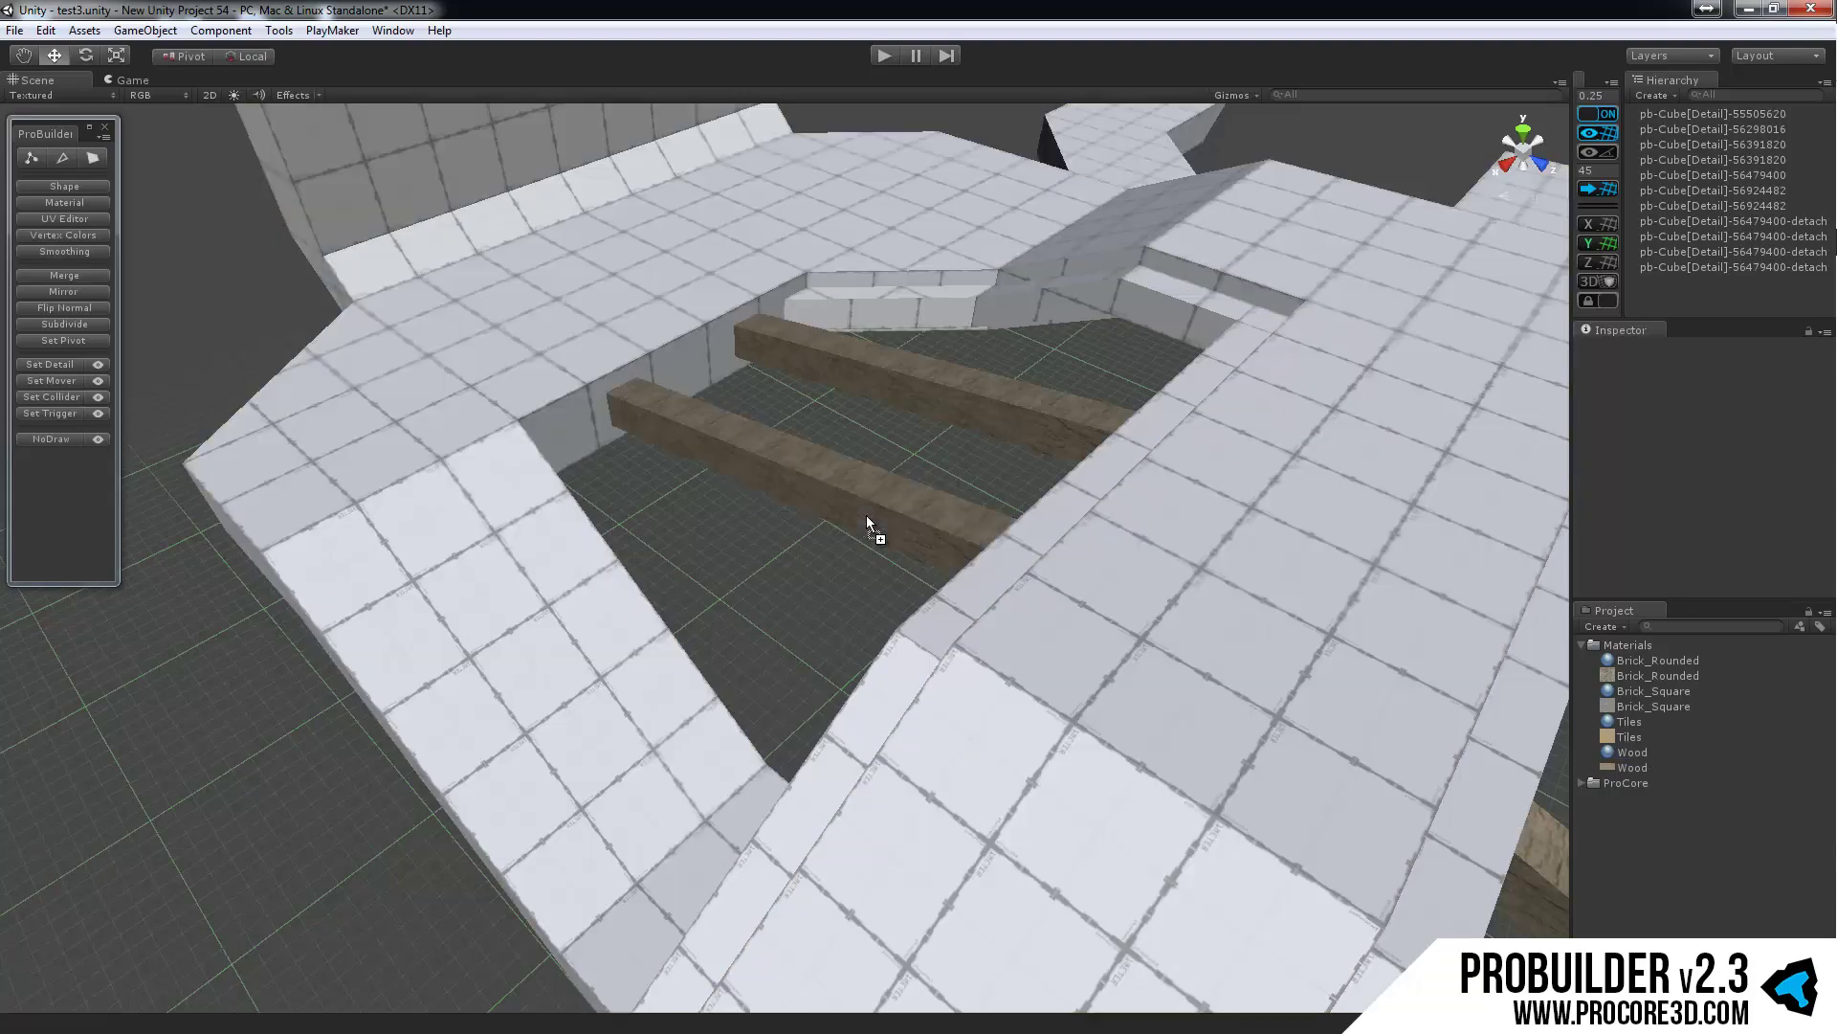
{"action": "left_click_drag", "start_coordinate": [874, 525], "coordinate": [1056, 548], "text": "alt"}
{"action": "scroll", "coordinate": [909, 571], "scroll_direction": "down", "scroll_amount": 3}
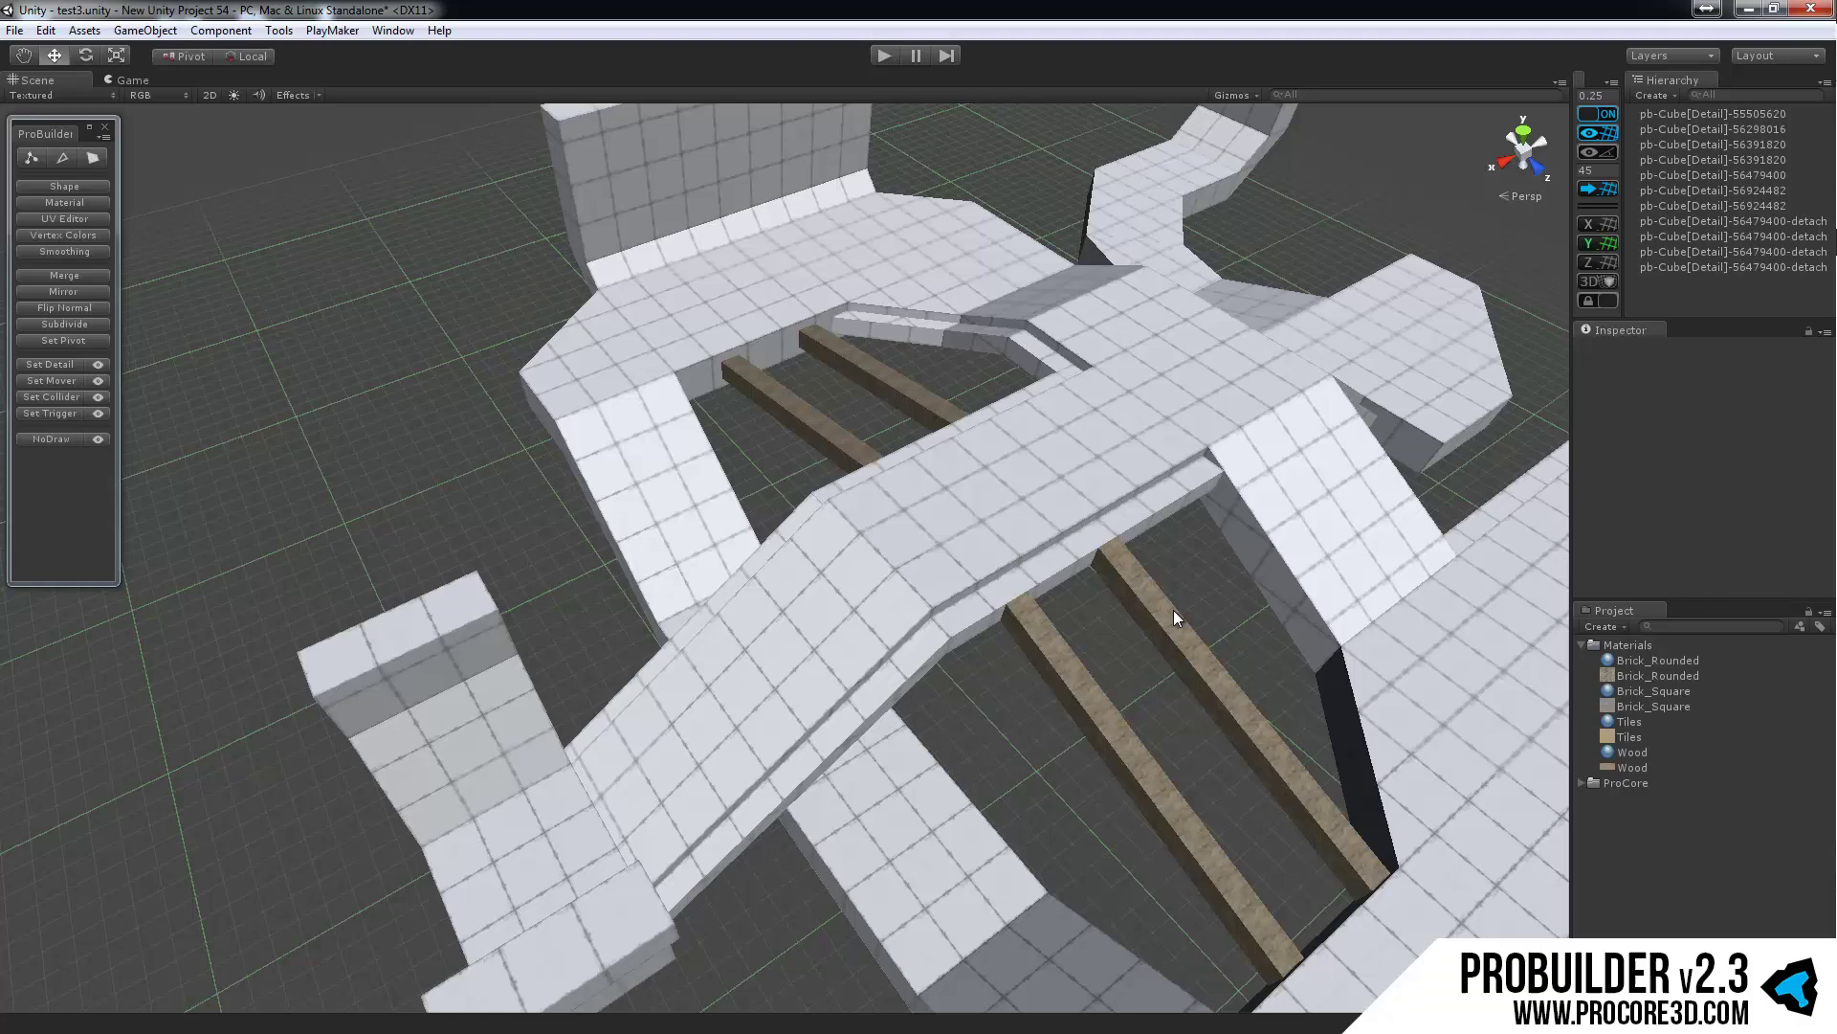
Step: Examine the wooden beams and the surrounding bridge from several angles
{"action": "left_click_drag", "start_coordinate": [1173, 611], "coordinate": [1058, 571], "text": "alt"}
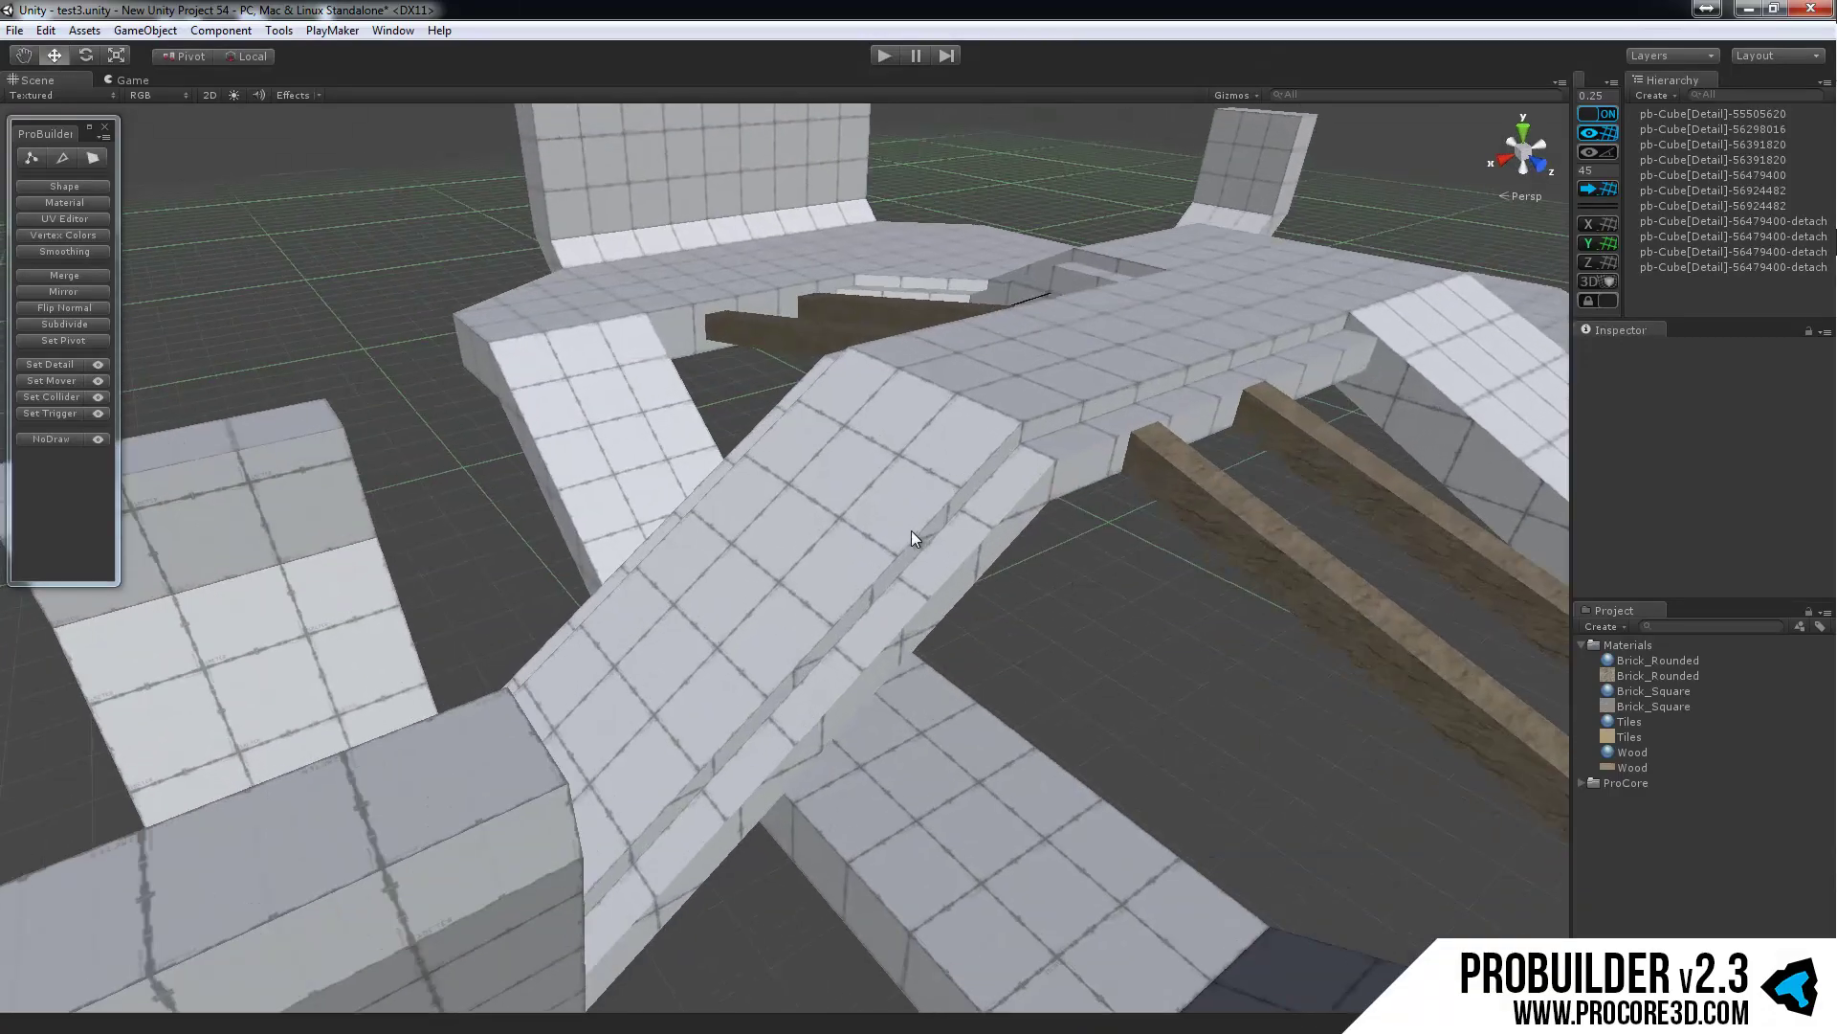
{"action": "left_click_drag", "start_coordinate": [967, 513], "coordinate": [985, 435], "text": "alt"}
{"action": "left_click_drag", "start_coordinate": [708, 592], "coordinate": [670, 677], "text": "alt"}
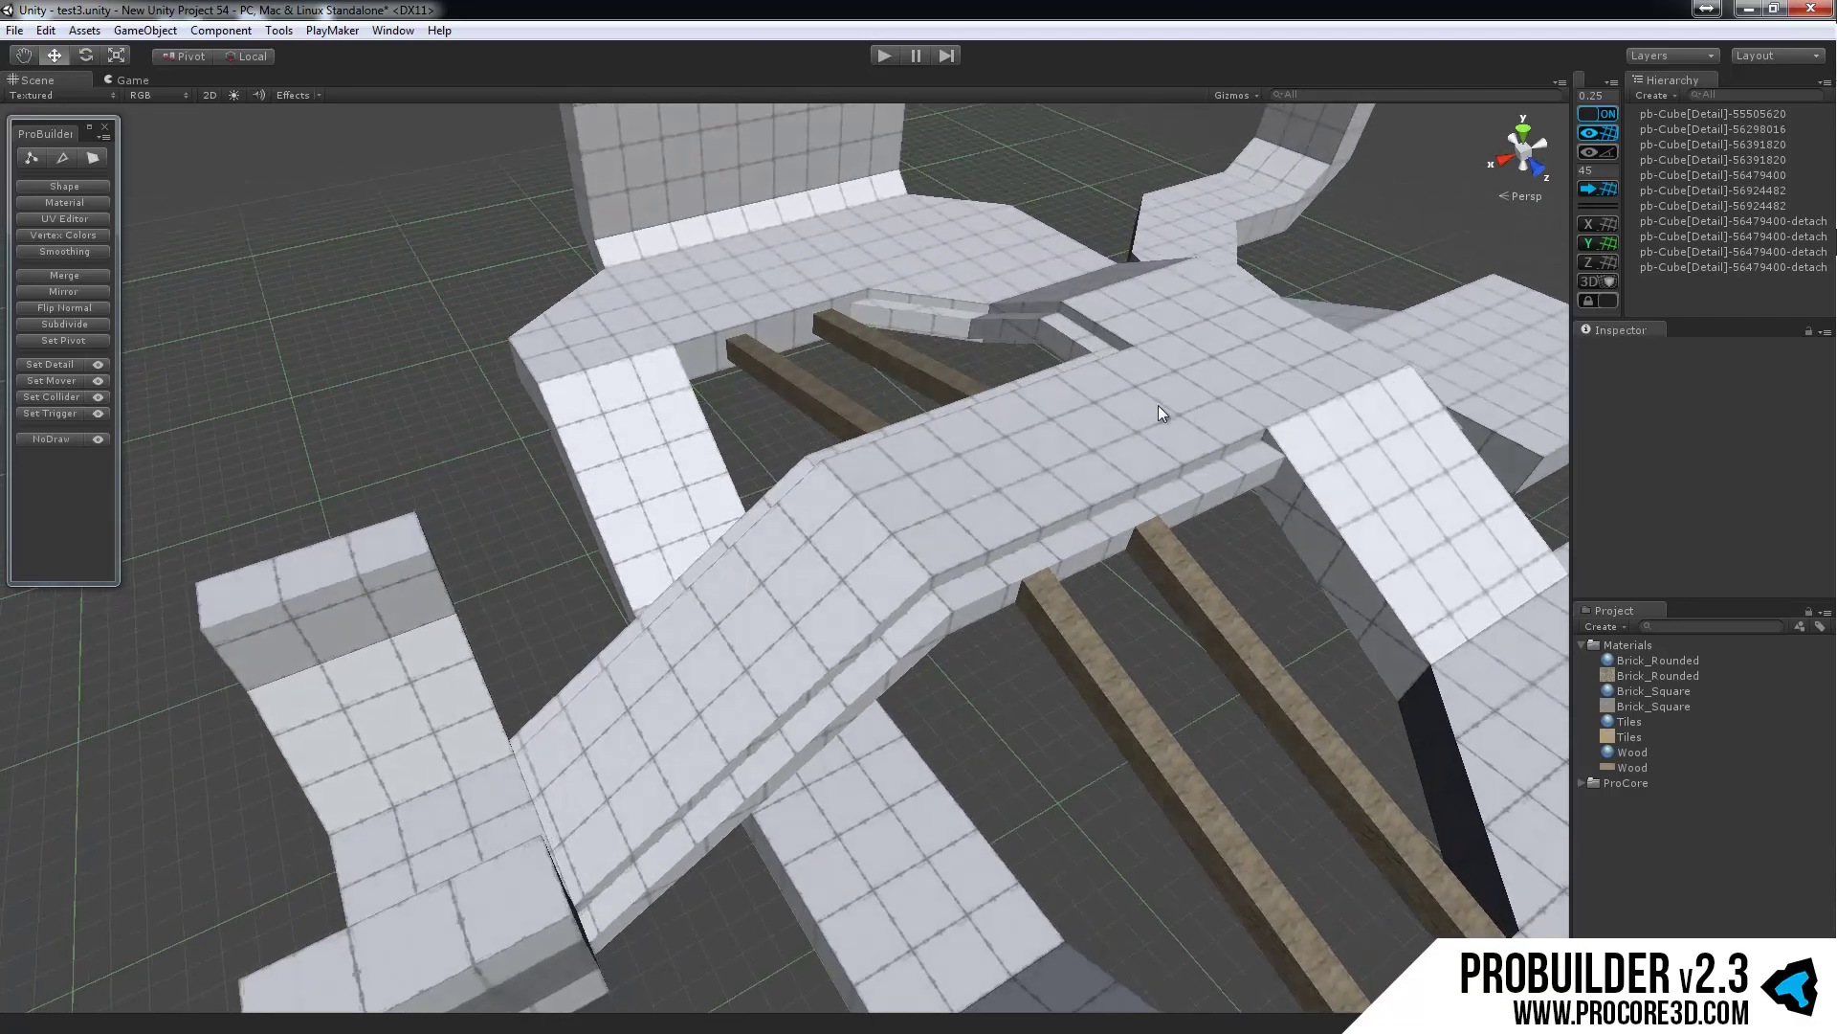
{"action": "scroll", "coordinate": [1157, 405], "scroll_direction": "down", "scroll_amount": 2}
{"action": "left_click_drag", "start_coordinate": [766, 536], "coordinate": [997, 578], "text": "alt"}
{"action": "left_click_drag", "start_coordinate": [1258, 377], "coordinate": [1030, 436], "text": "alt"}
{"action": "scroll", "coordinate": [1034, 436], "scroll_direction": "up", "scroll_amount": 3}
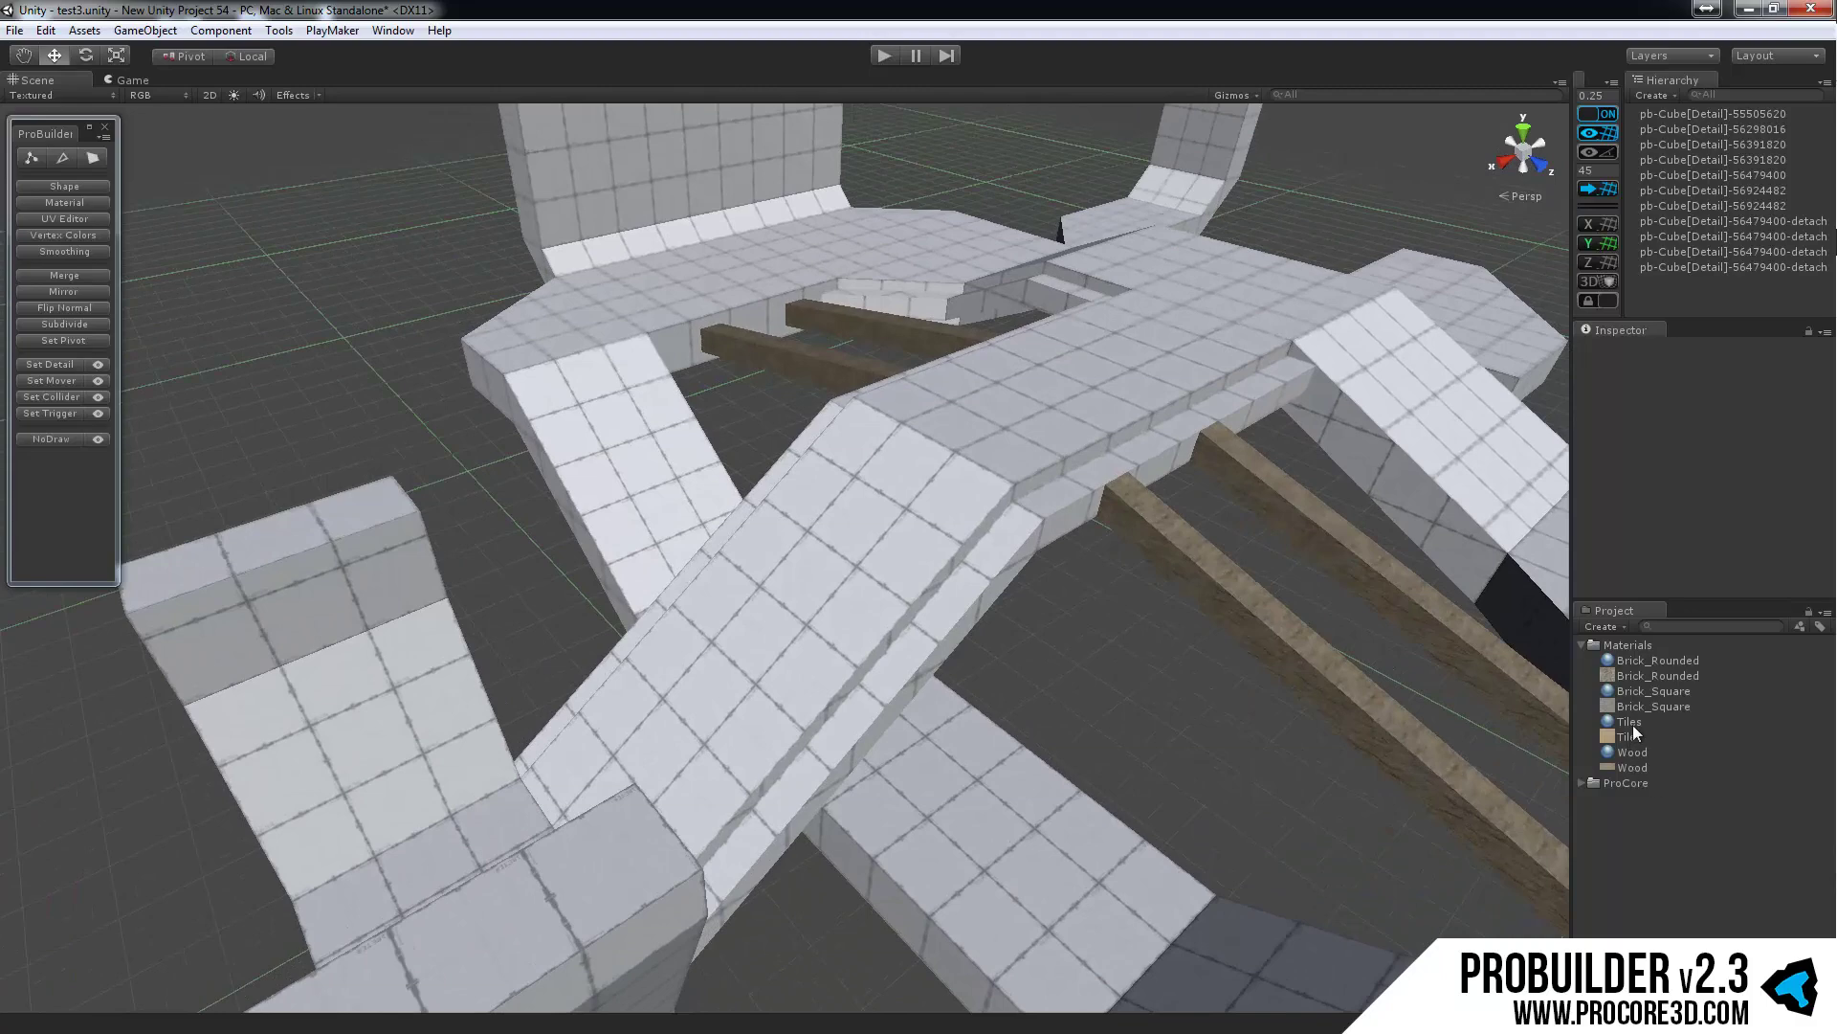
Step: Try the Tiles material on the entire main level mesh and inspect it up close
{"action": "left_click_drag", "start_coordinate": [1633, 725], "coordinate": [1111, 400]}
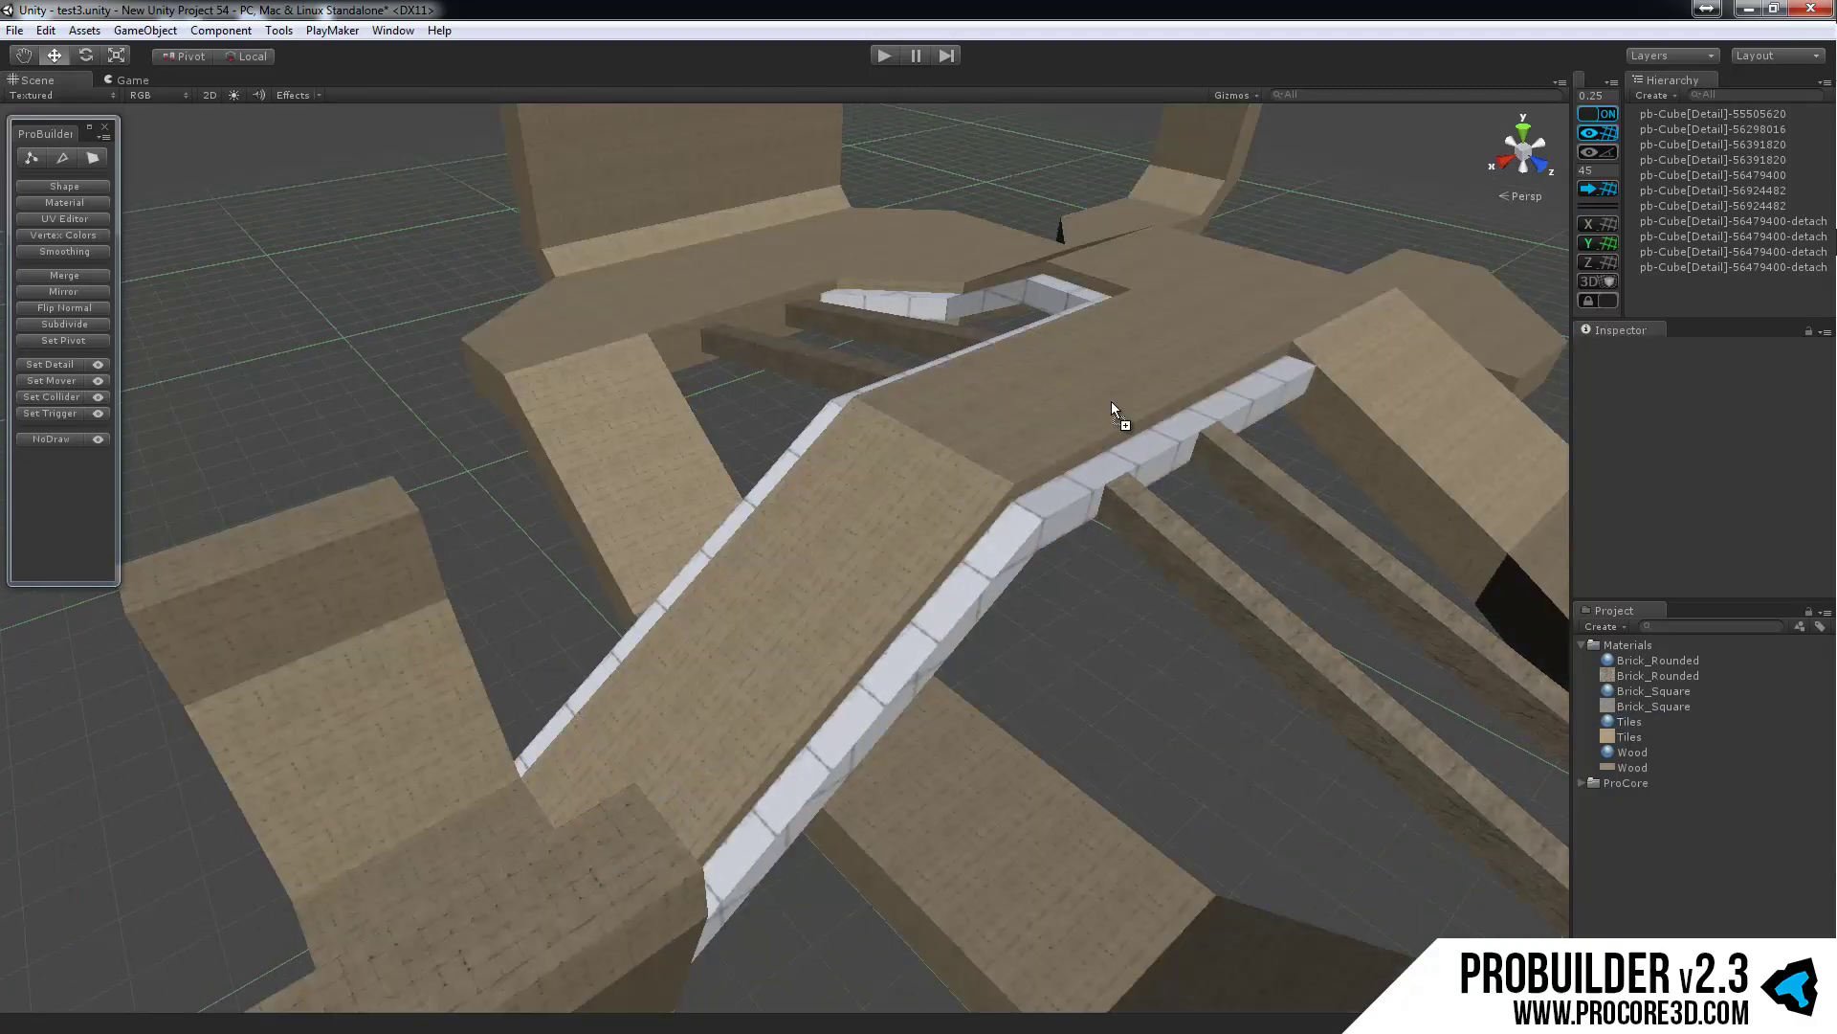
{"action": "mouse_move", "coordinate": [1203, 480]}
{"action": "left_mouse_down", "text": "alt"}
{"action": "mouse_move", "coordinate": [1226, 497]}
{"action": "mouse_move", "coordinate": [1177, 488]}
{"action": "left_mouse_up", "text": "alt"}
{"action": "scroll", "coordinate": [1022, 480], "scroll_direction": "up", "scroll_amount": 3}
{"action": "left_click_drag", "start_coordinate": [1046, 508], "coordinate": [857, 457], "text": "alt"}
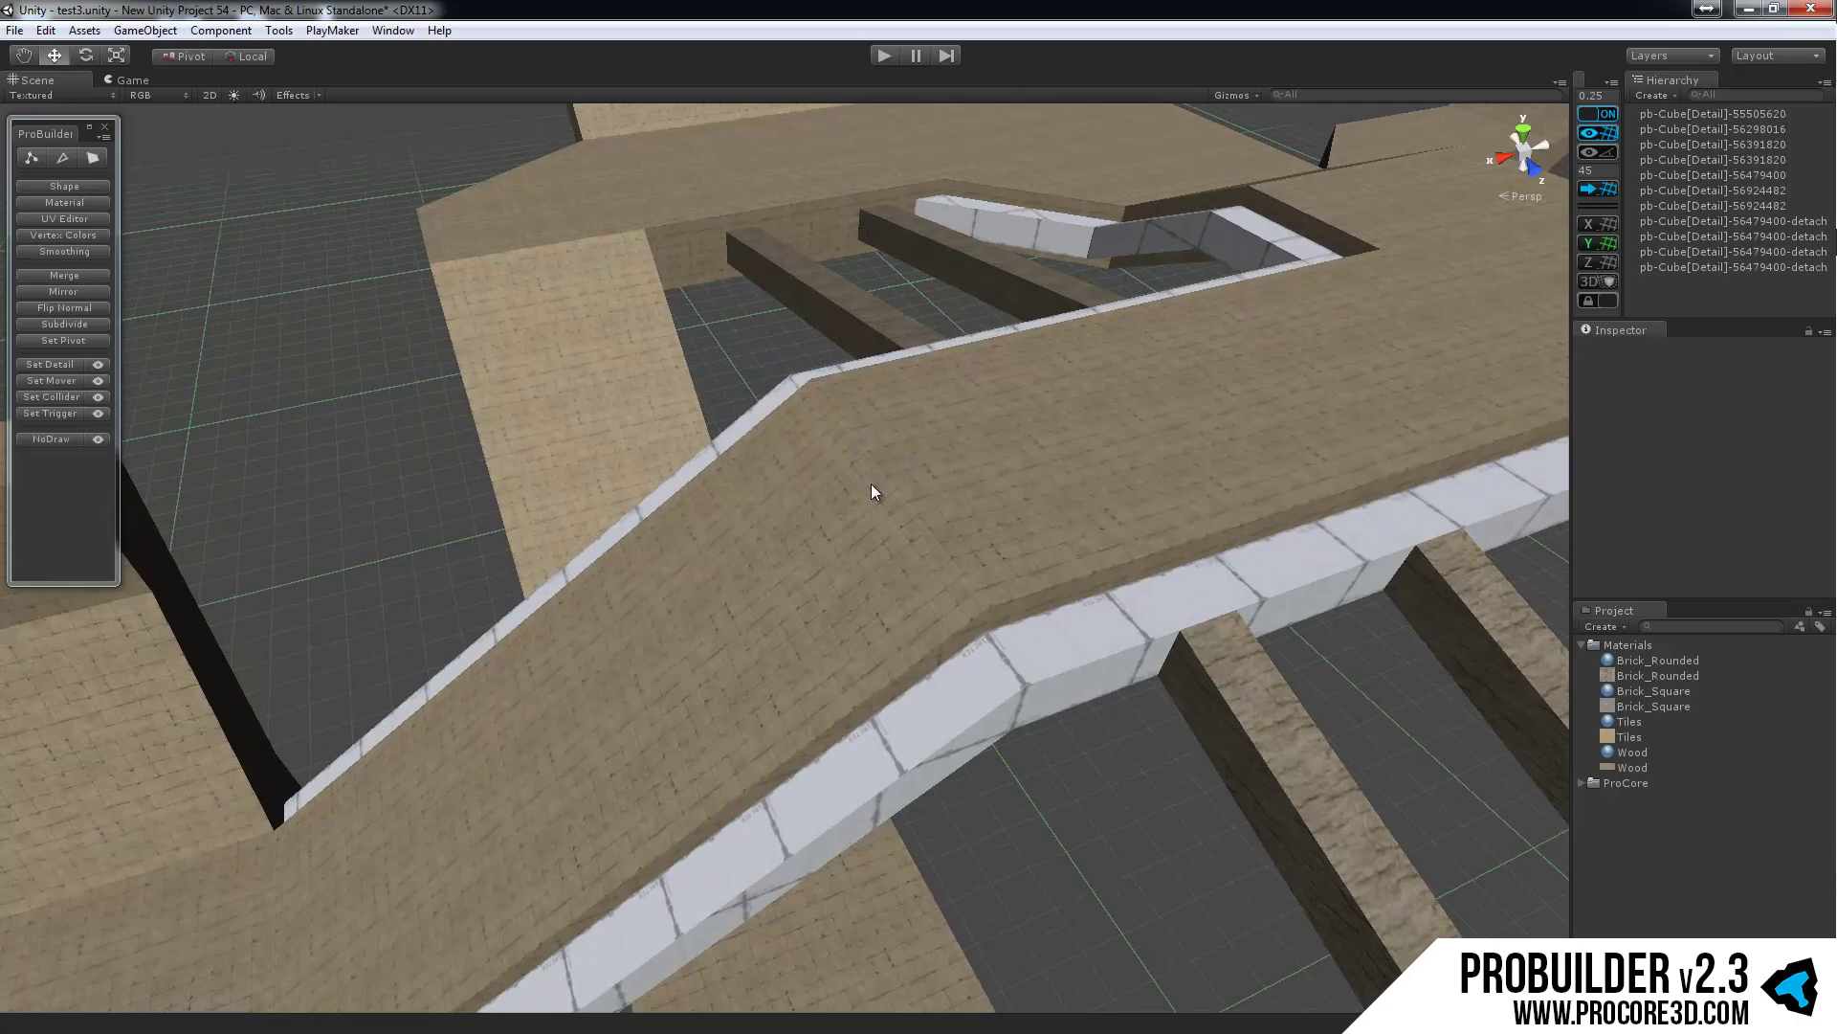
{"action": "scroll", "coordinate": [922, 501], "scroll_direction": "down", "scroll_amount": 4}
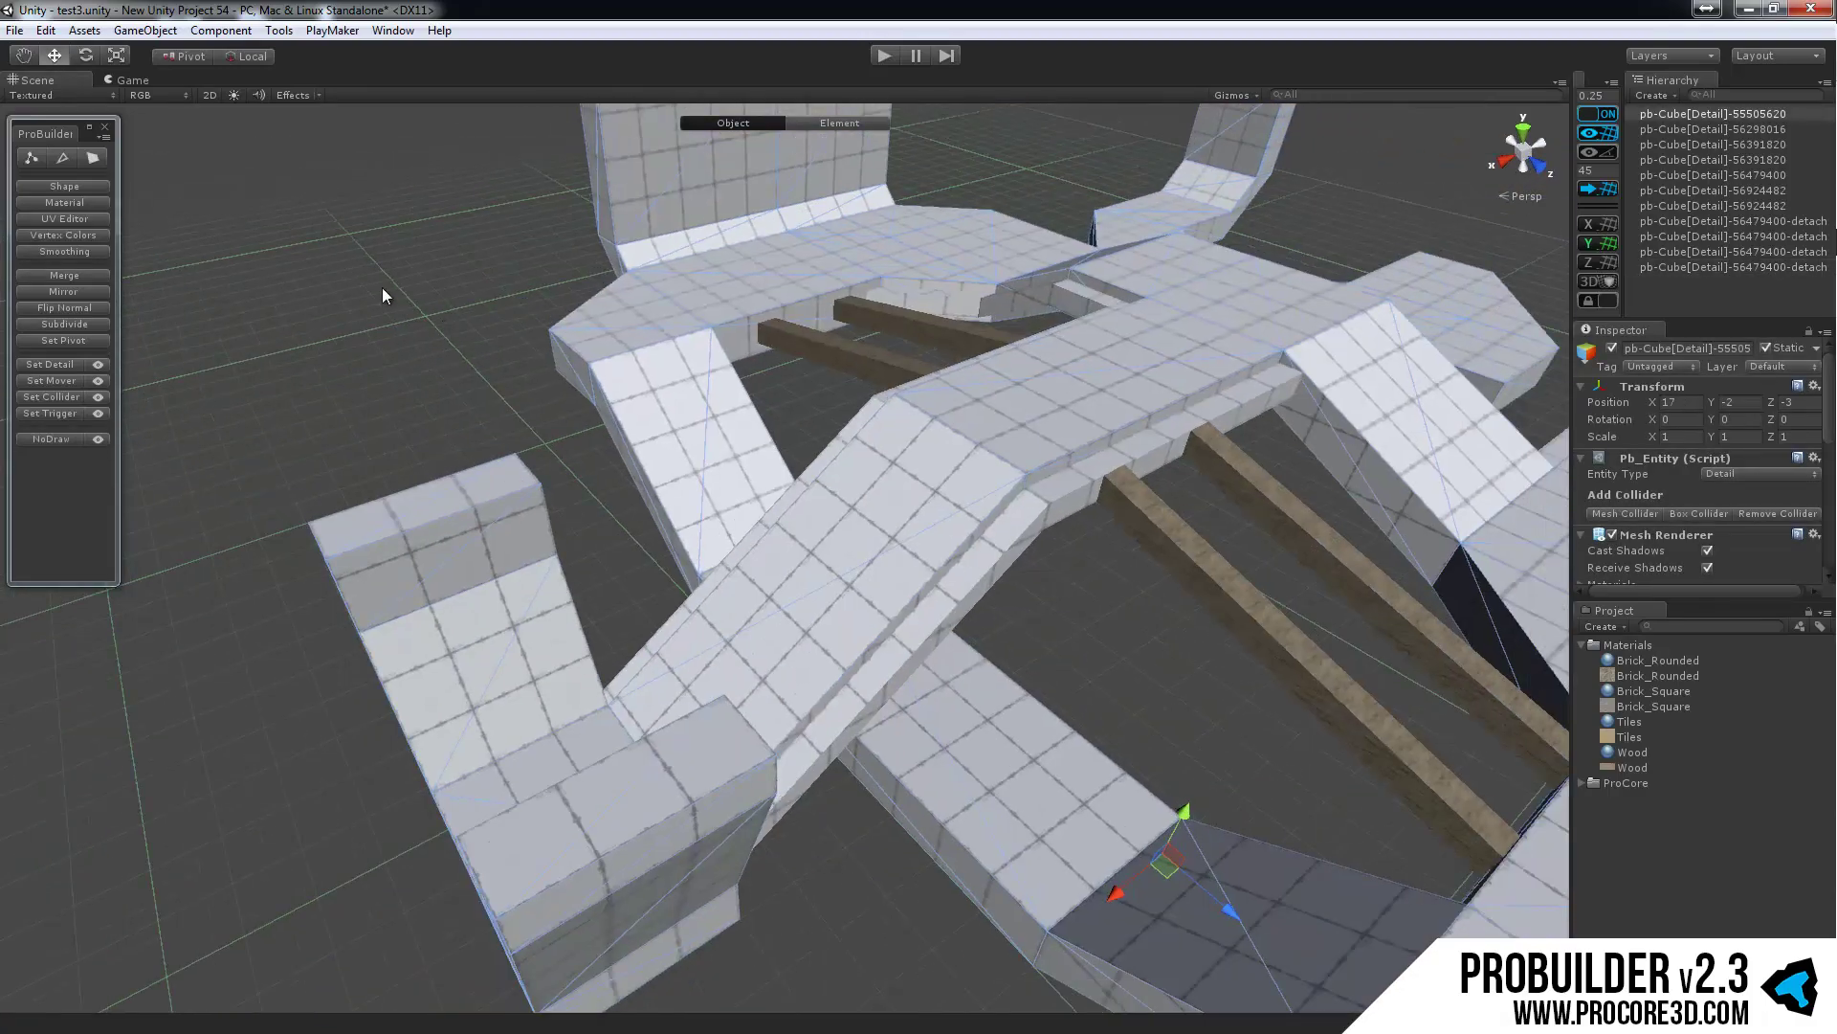
Step: Enter face editing on the main level mesh and select the connected top faces running up and across the bridge
{"action": "left_click", "coordinate": [93, 158]}
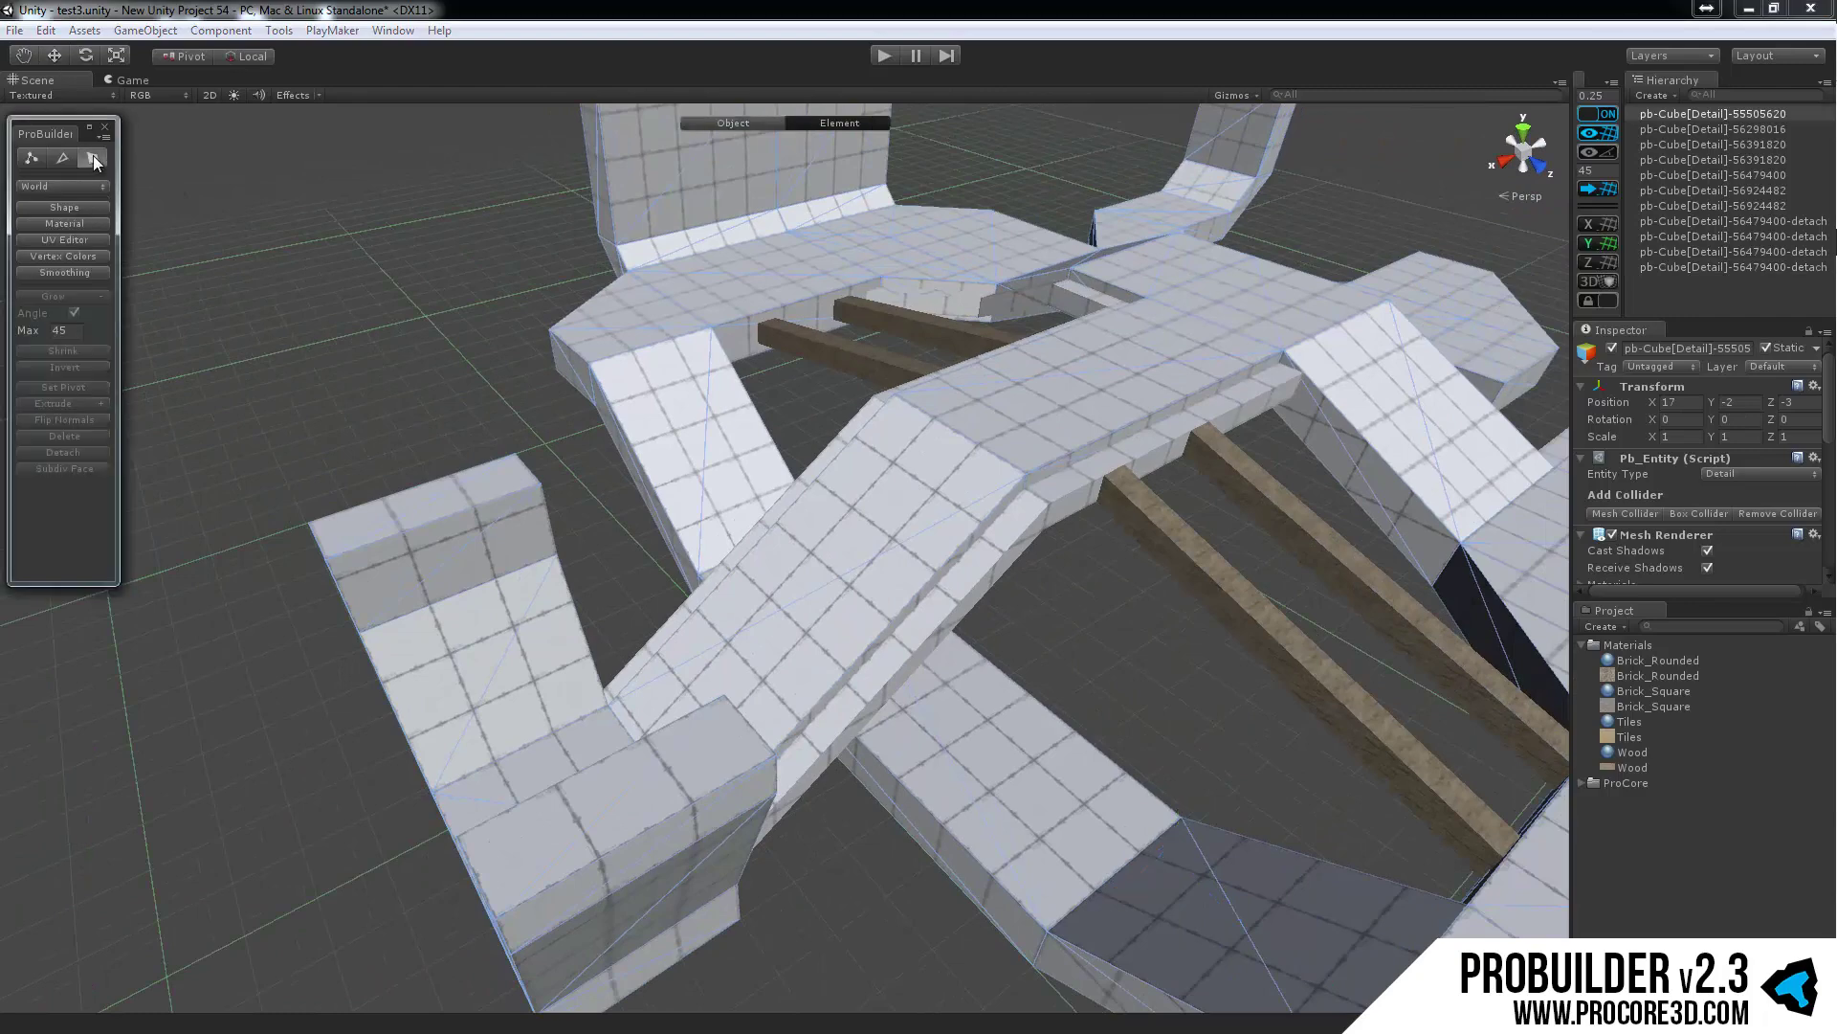
{"action": "left_click_drag", "start_coordinate": [791, 534], "coordinate": [561, 783], "text": "alt"}
{"action": "left_click", "coordinate": [562, 784]}
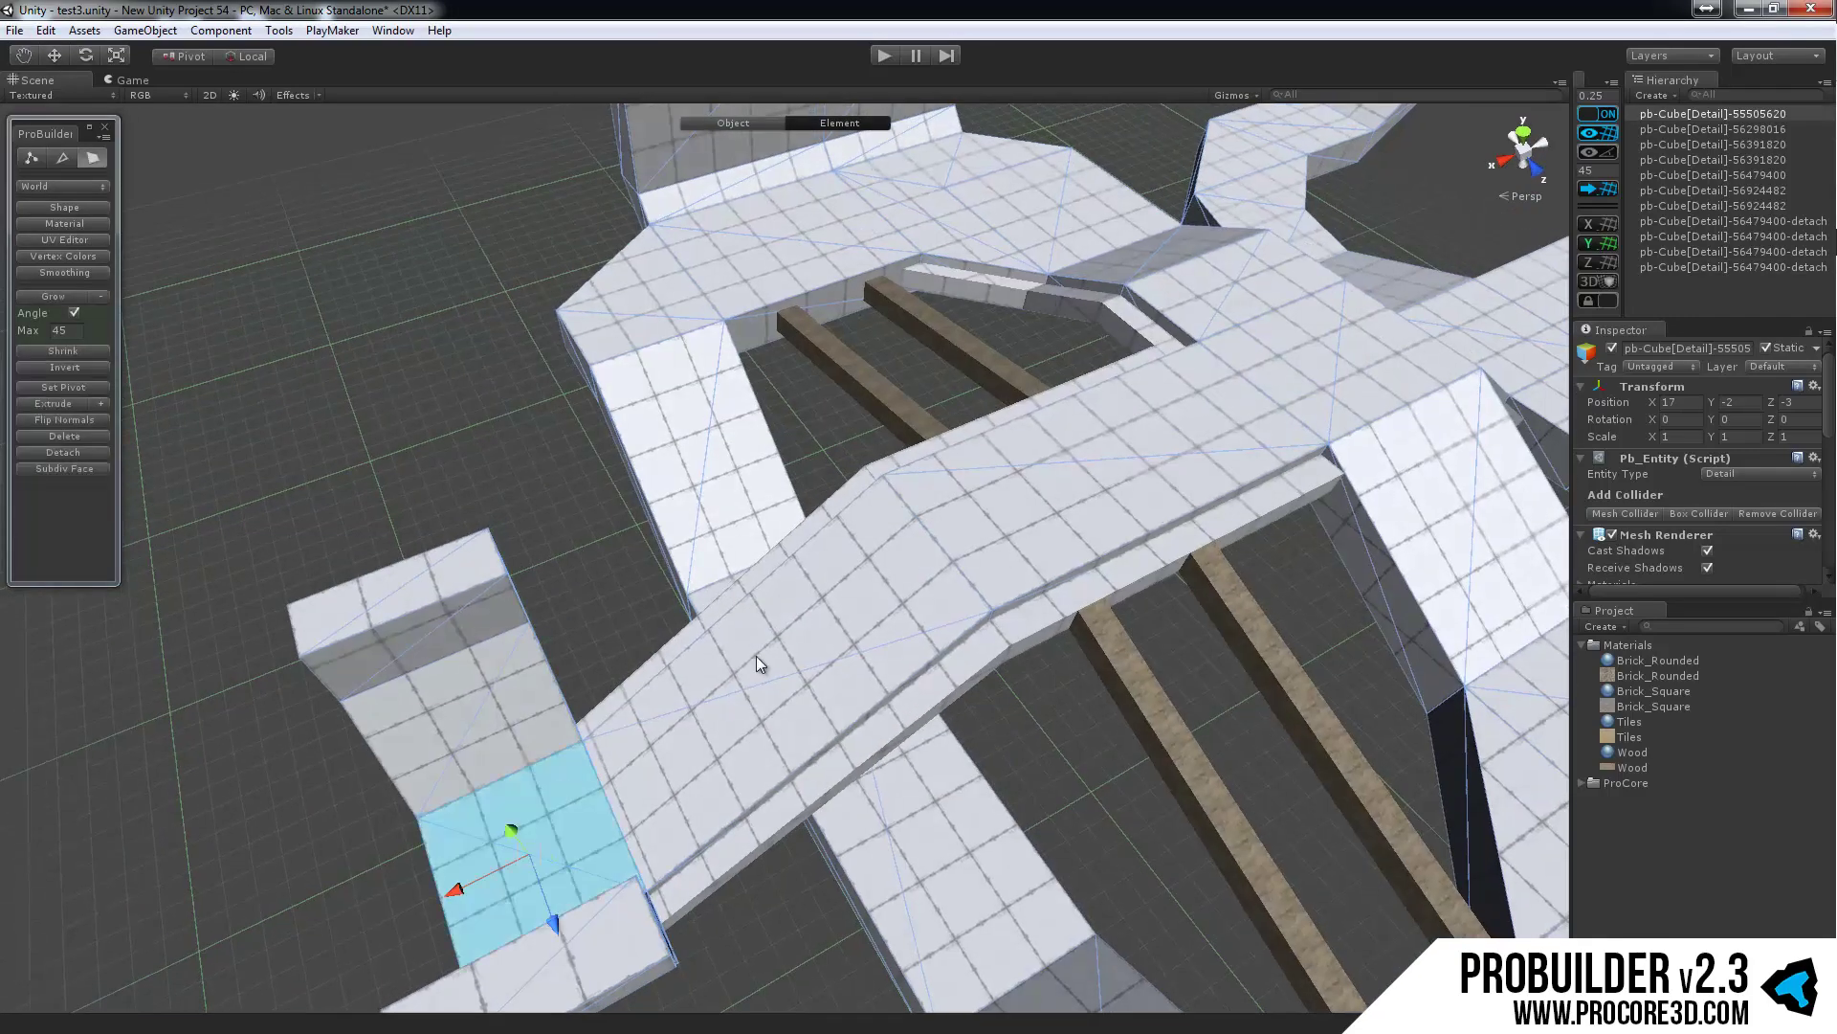
{"action": "left_click", "coordinate": [772, 647], "text": "shift"}
{"action": "left_click", "coordinate": [1045, 507], "text": "shift"}
{"action": "middle_click_drag", "start_coordinate": [1195, 546], "coordinate": [1059, 585]}
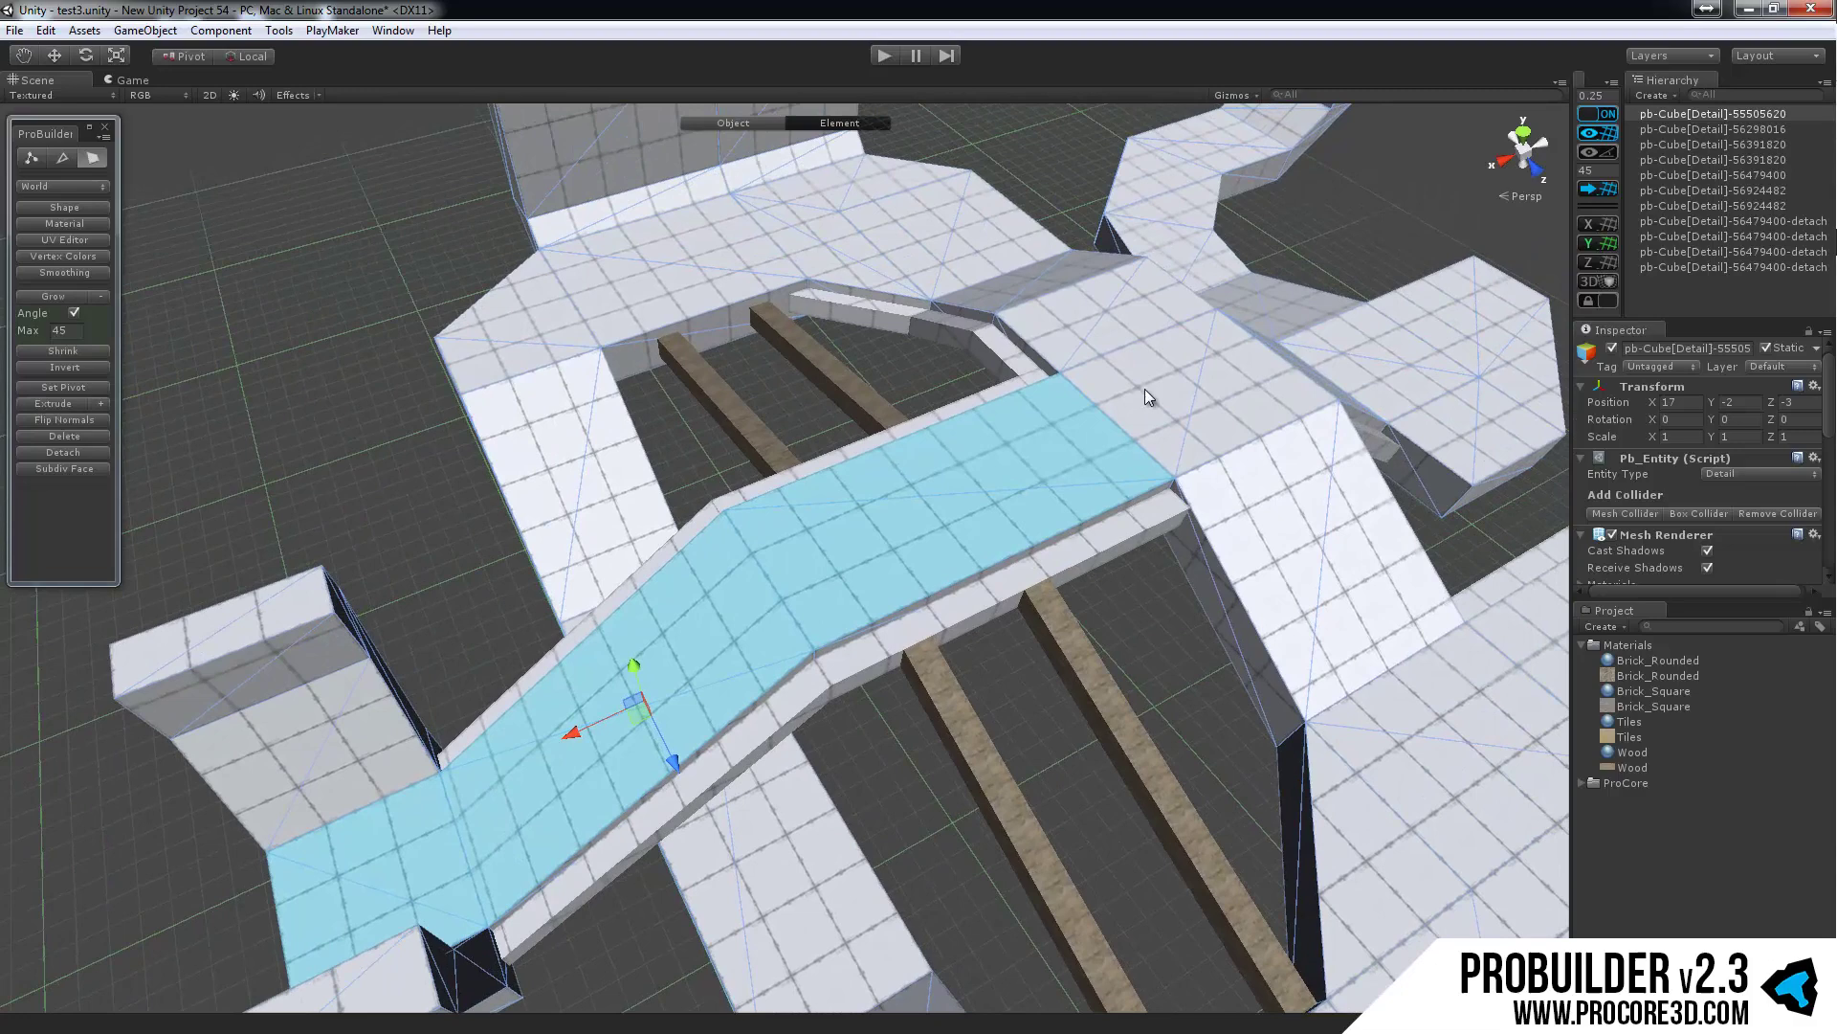
{"action": "left_click", "coordinate": [1148, 386], "text": "shift"}
Step: Add the adjoining ramp and junction faces, then grow the selection within a 45-degree maximum angle across the walkway tops
{"action": "left_click_drag", "start_coordinate": [1107, 518], "coordinate": [1148, 509], "text": "alt"}
{"action": "scroll", "coordinate": [1125, 565], "scroll_direction": "down", "scroll_amount": 4}
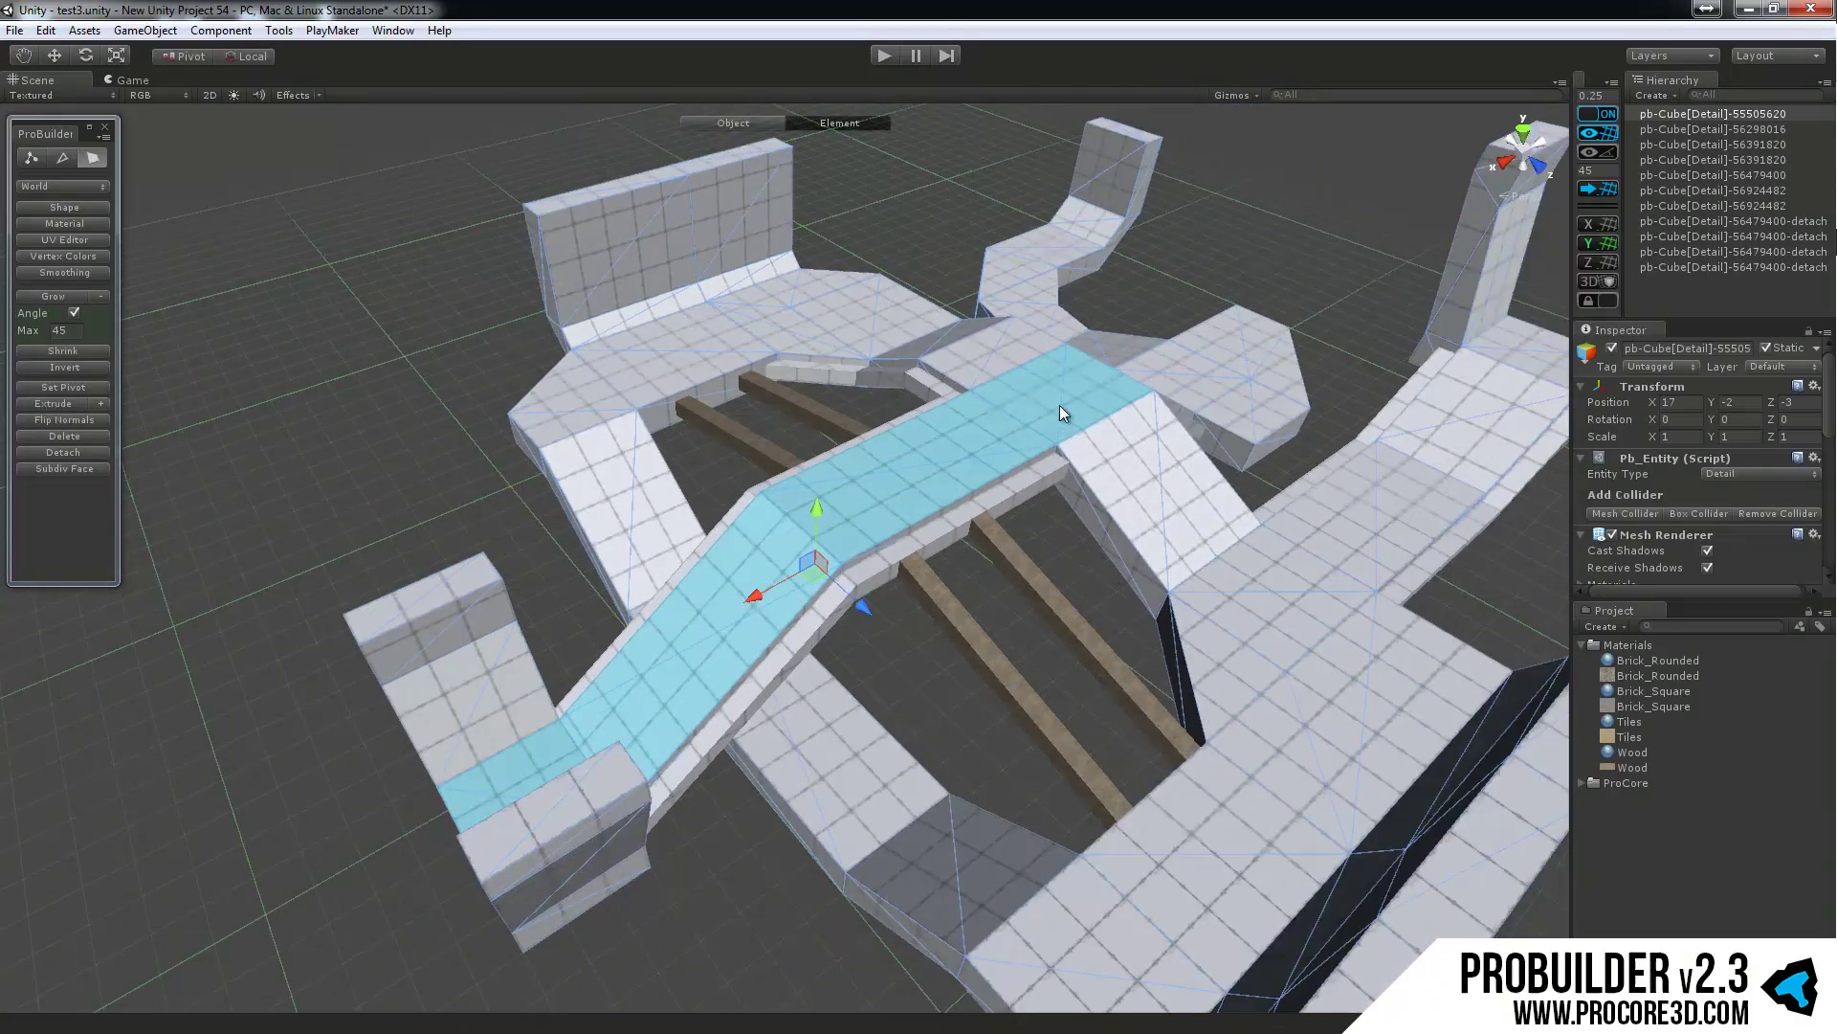
{"action": "left_click", "coordinate": [1185, 490], "text": "shift"}
{"action": "left_click", "coordinate": [974, 361], "text": "shift"}
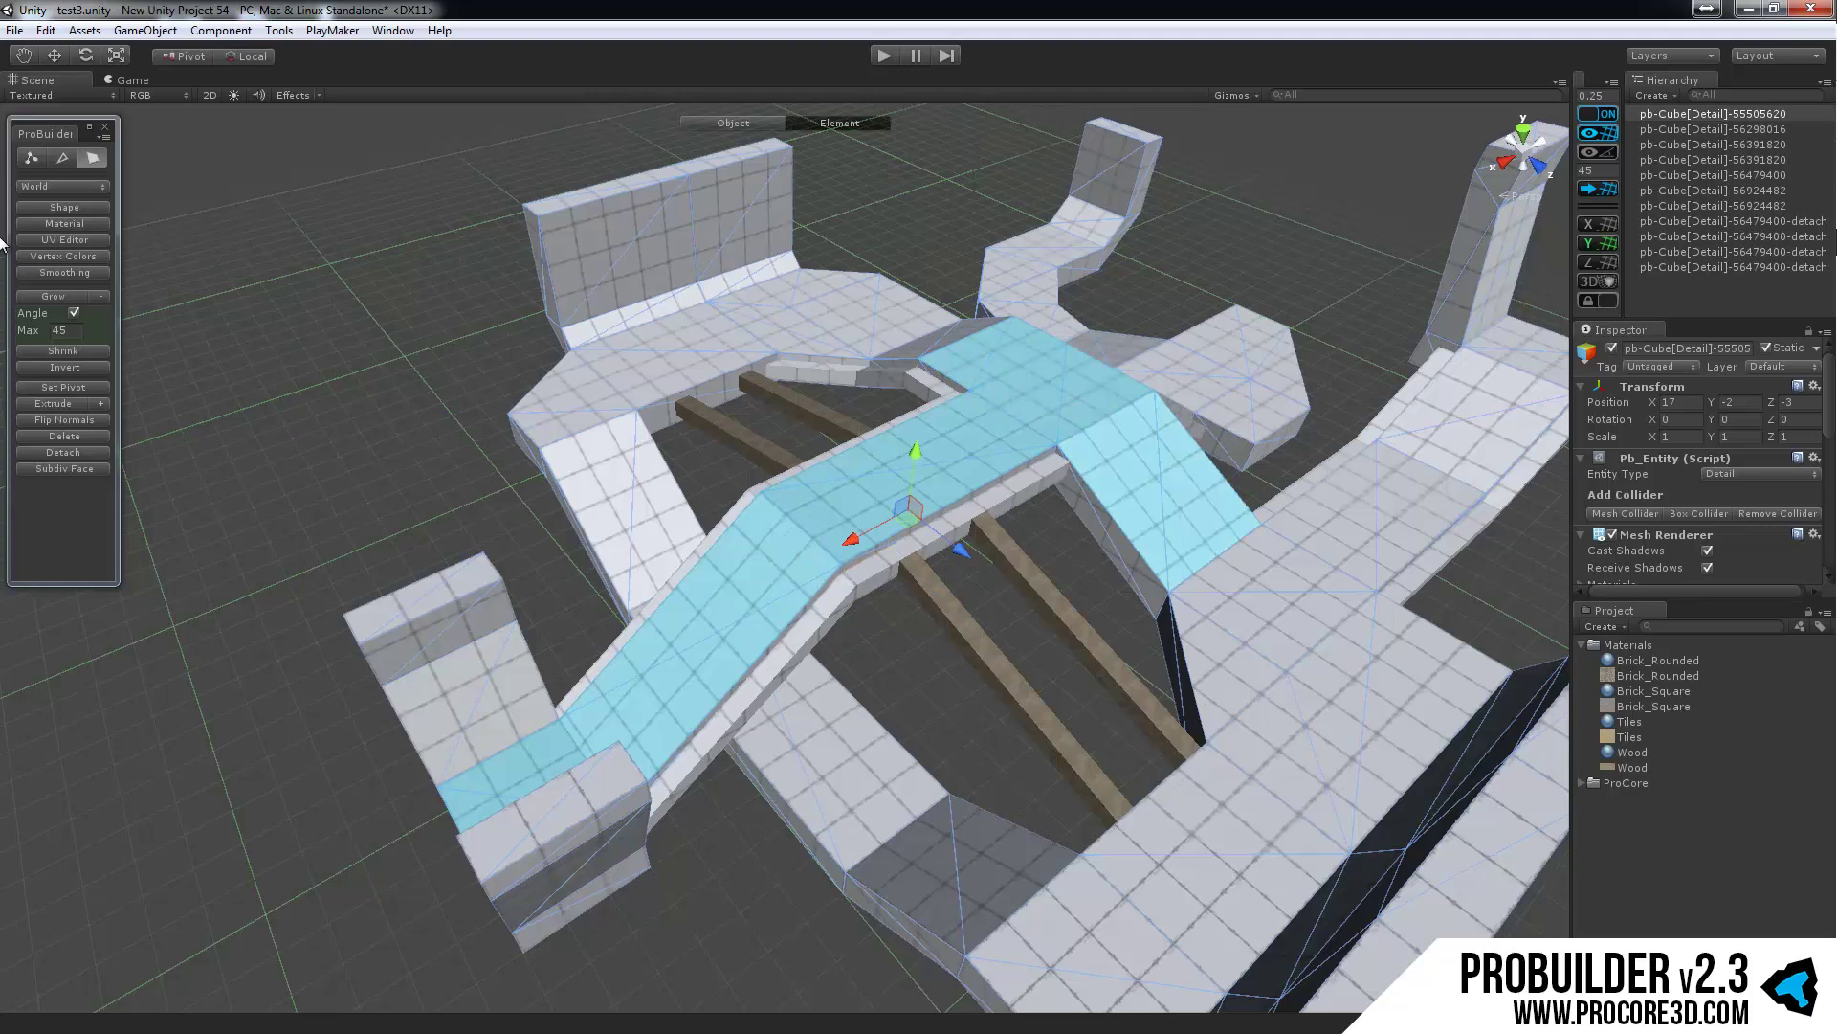
{"action": "left_click", "coordinate": [63, 295]}
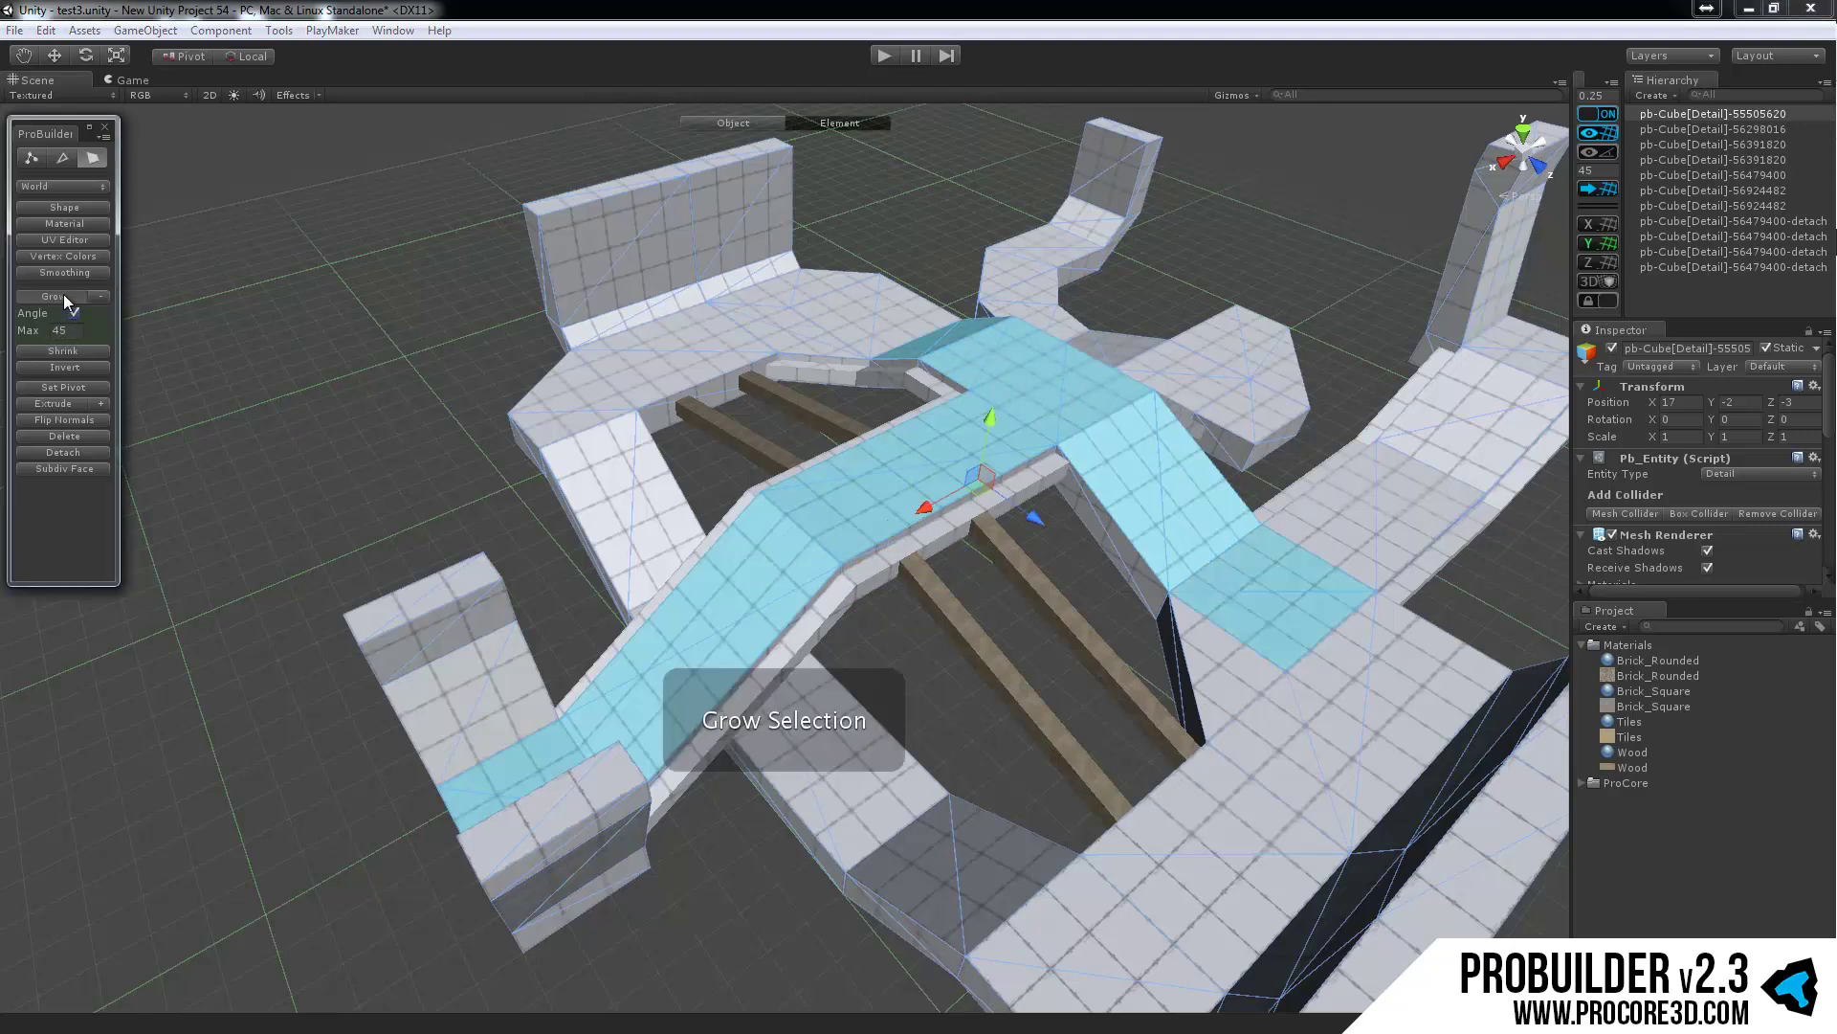
{"action": "left_click", "coordinate": [64, 295]}
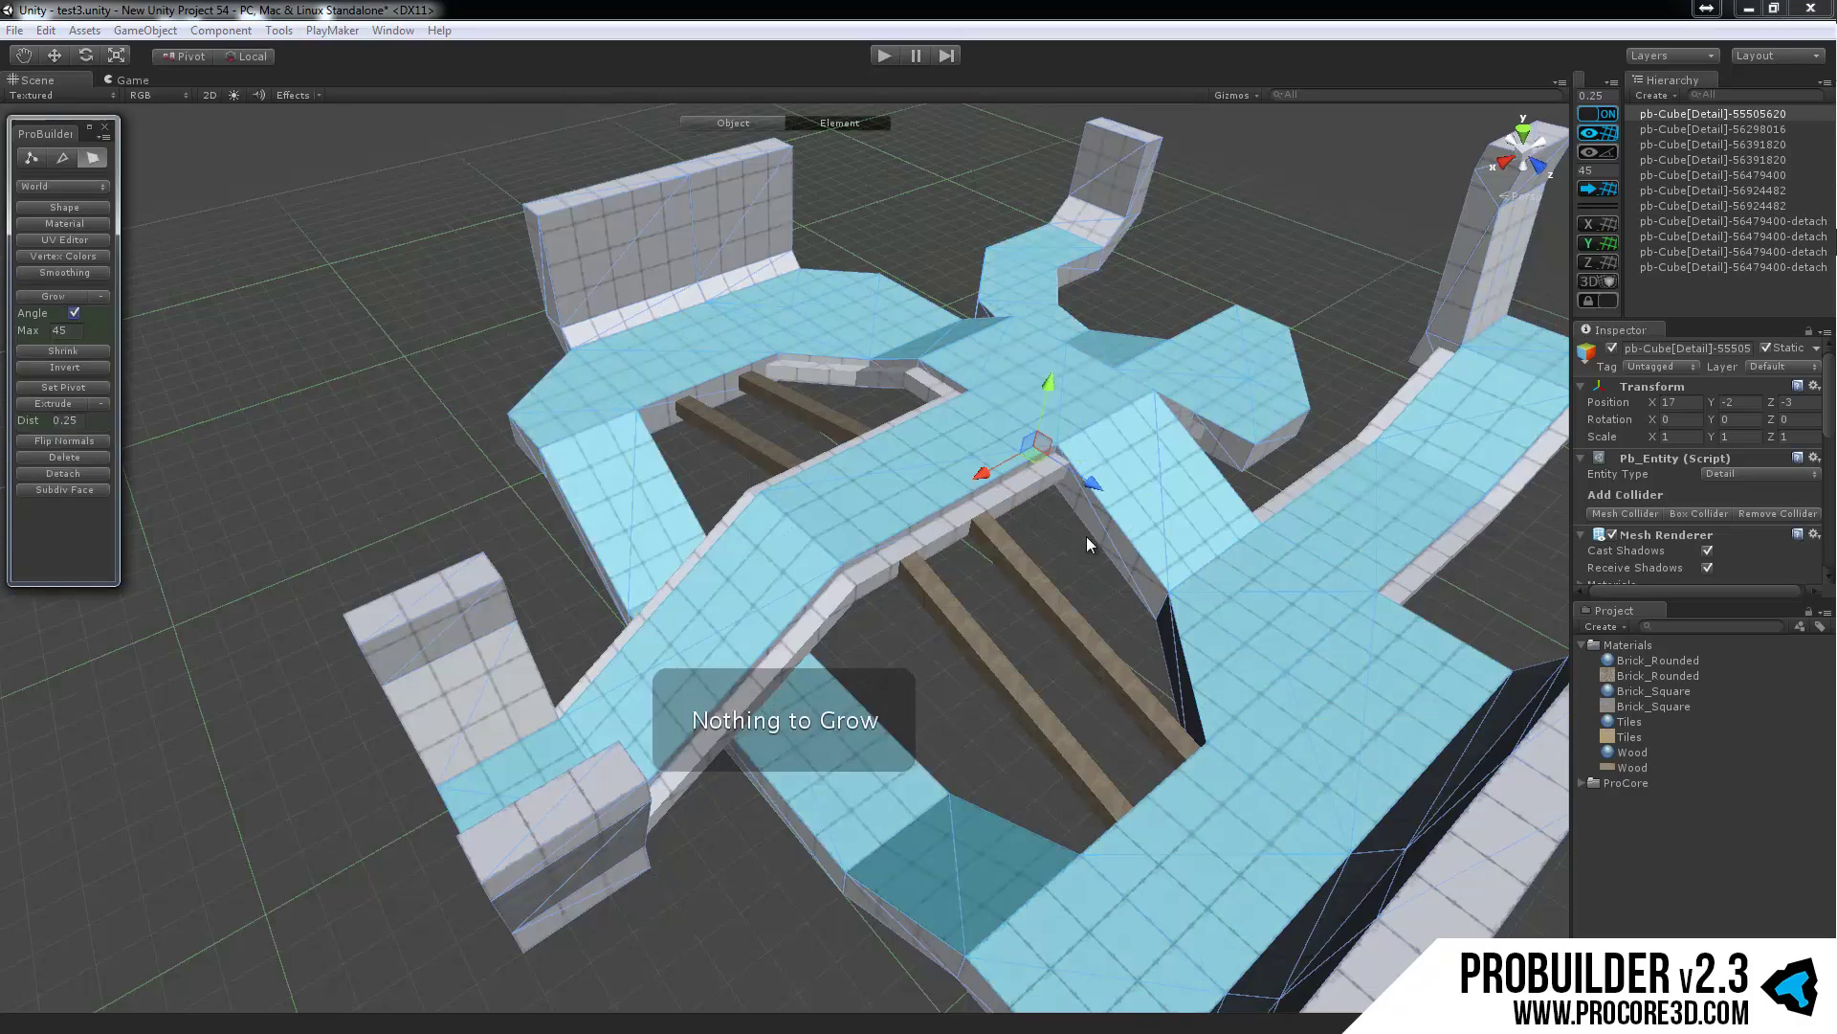
Step: Apply the Tiles material to the selected walkway top faces and clear the selection
{"action": "mouse_move", "coordinate": [1087, 536]}
{"action": "left_mouse_down", "text": "alt"}
{"action": "mouse_move", "coordinate": [1066, 526]}
{"action": "mouse_move", "coordinate": [1312, 554]}
{"action": "mouse_move", "coordinate": [1091, 520]}
{"action": "mouse_move", "coordinate": [1071, 559]}
{"action": "left_mouse_up", "text": "alt"}
{"action": "scroll", "coordinate": [1070, 559], "scroll_direction": "up", "scroll_amount": 5}
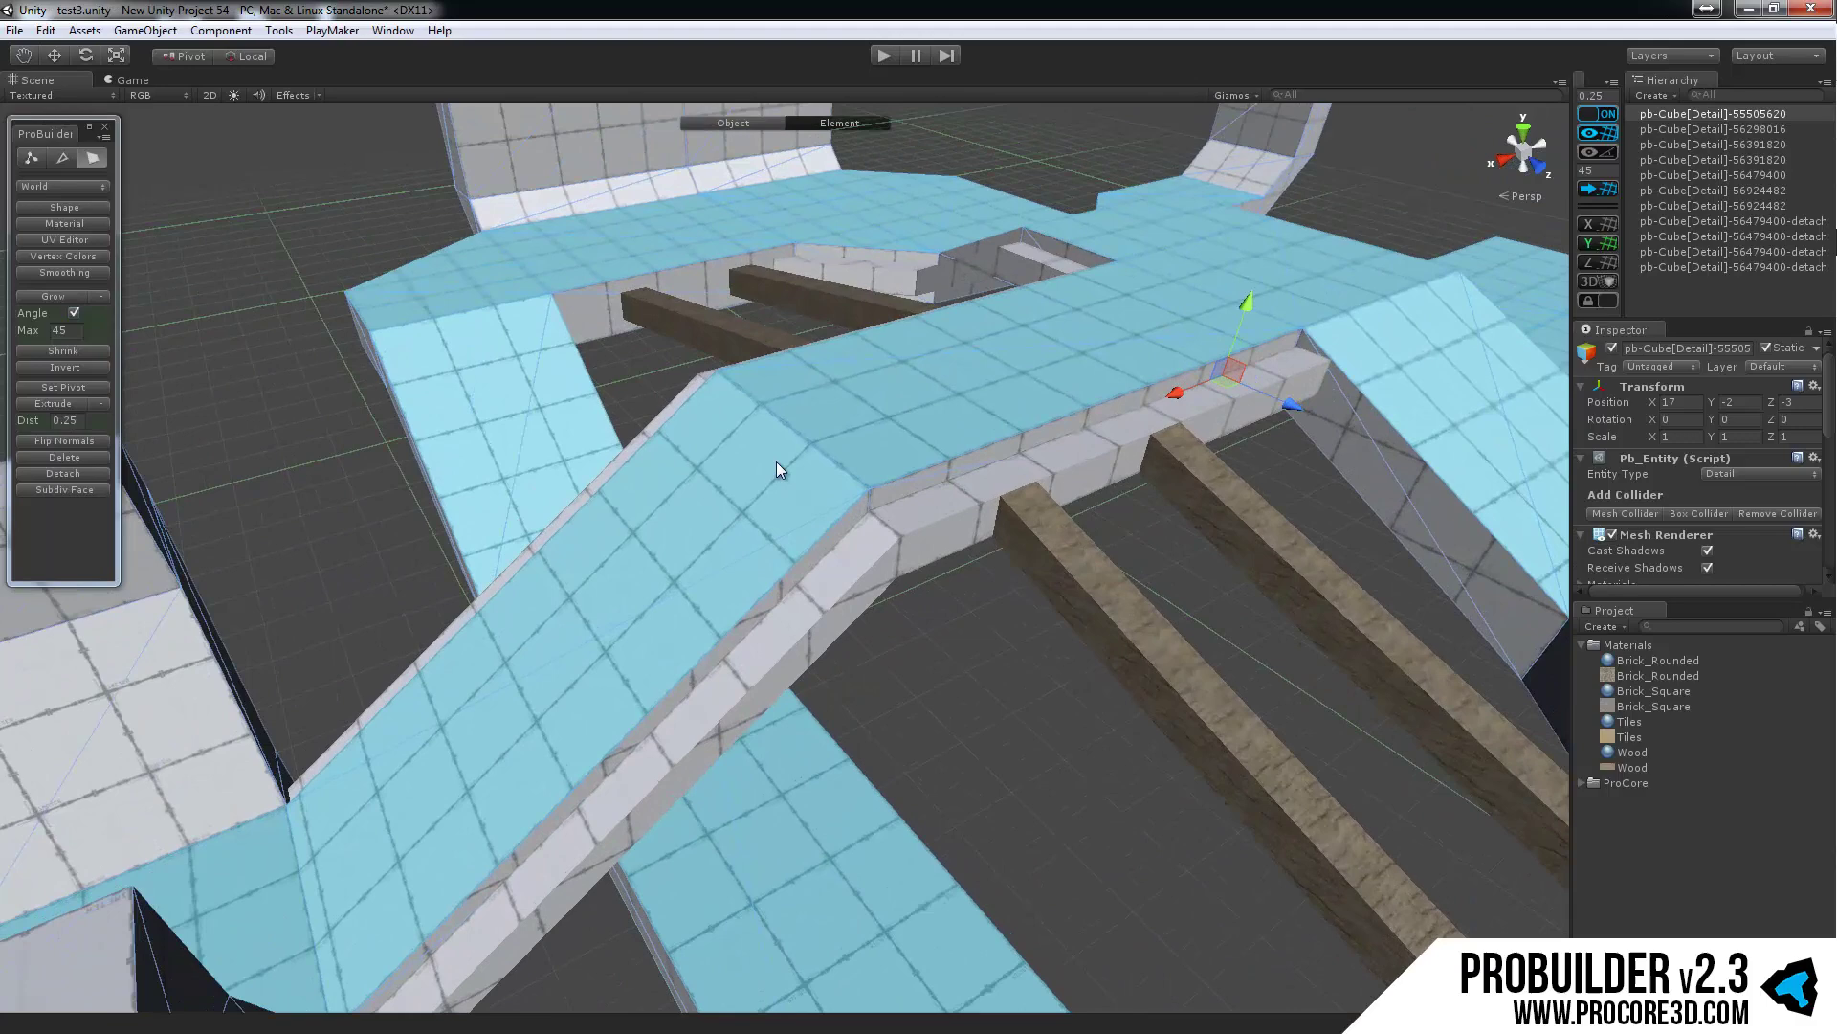
{"action": "left_click_drag", "start_coordinate": [1632, 727], "coordinate": [957, 647]}
{"action": "left_click", "coordinate": [1036, 614]}
{"action": "scroll", "coordinate": [1020, 628], "scroll_direction": "down", "scroll_amount": 6}
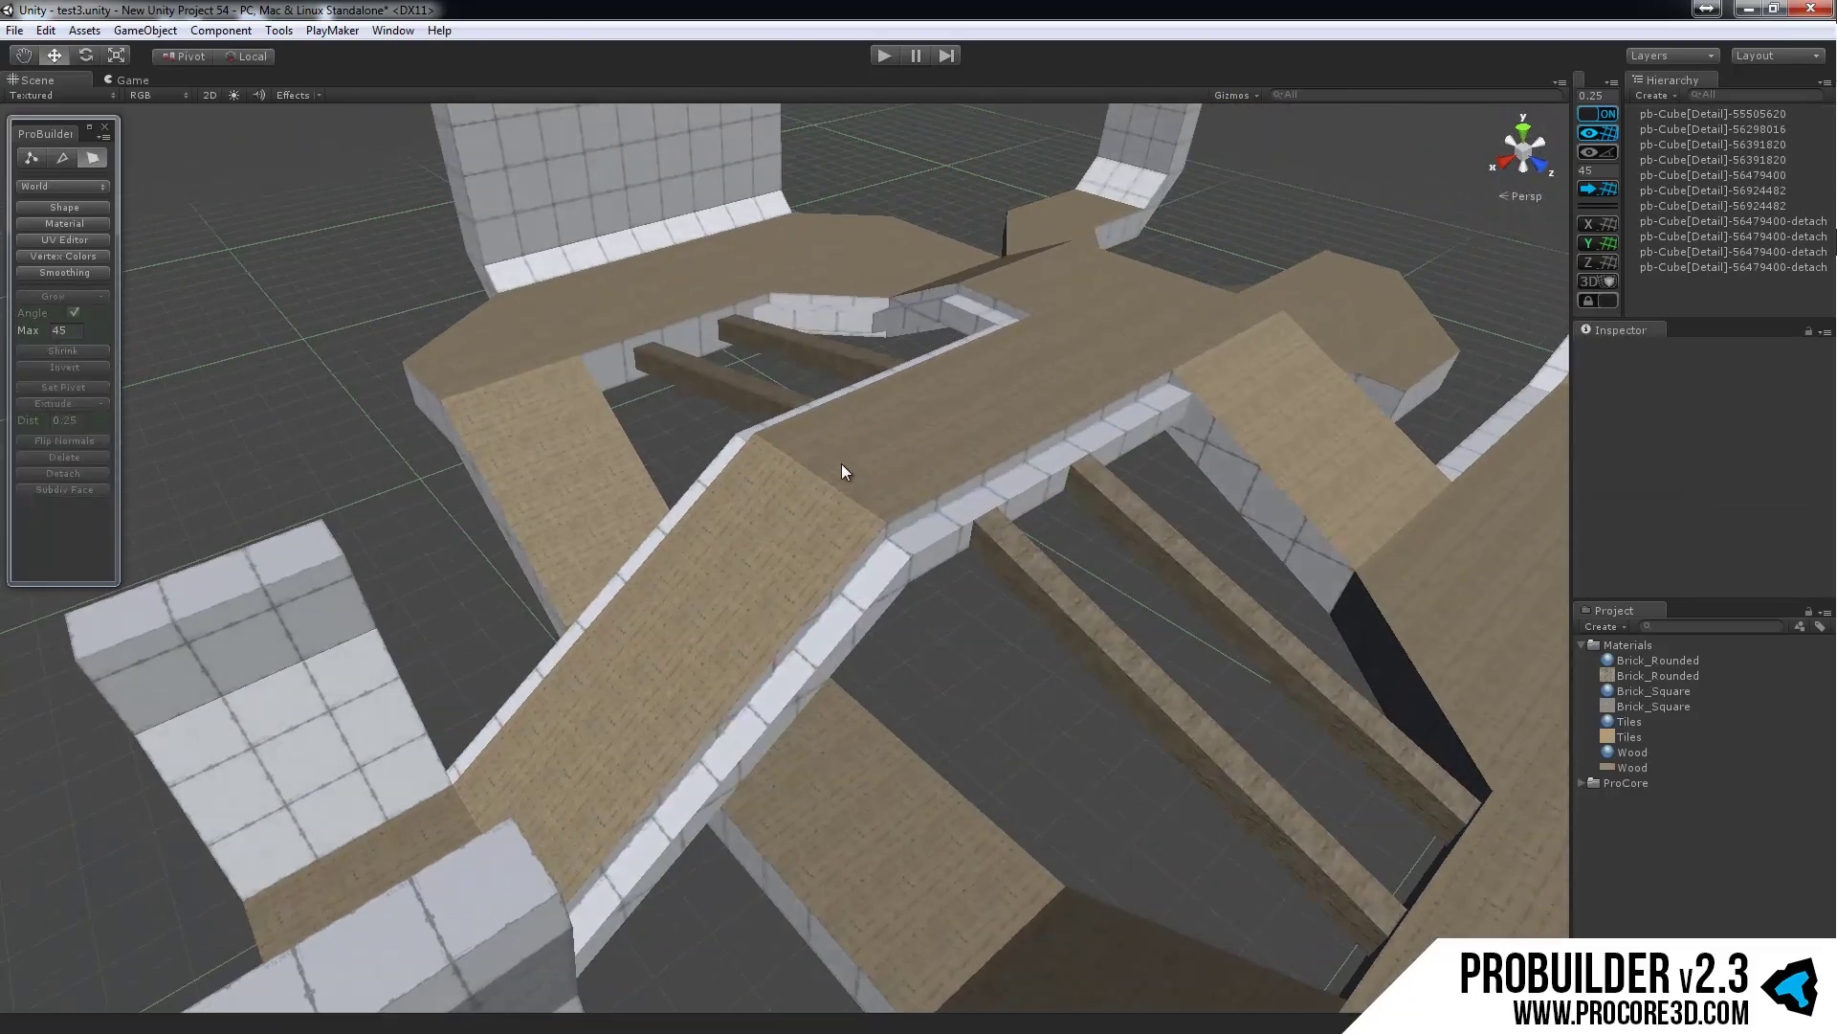
{"action": "middle_click_drag", "start_coordinate": [813, 390], "coordinate": [850, 542]}
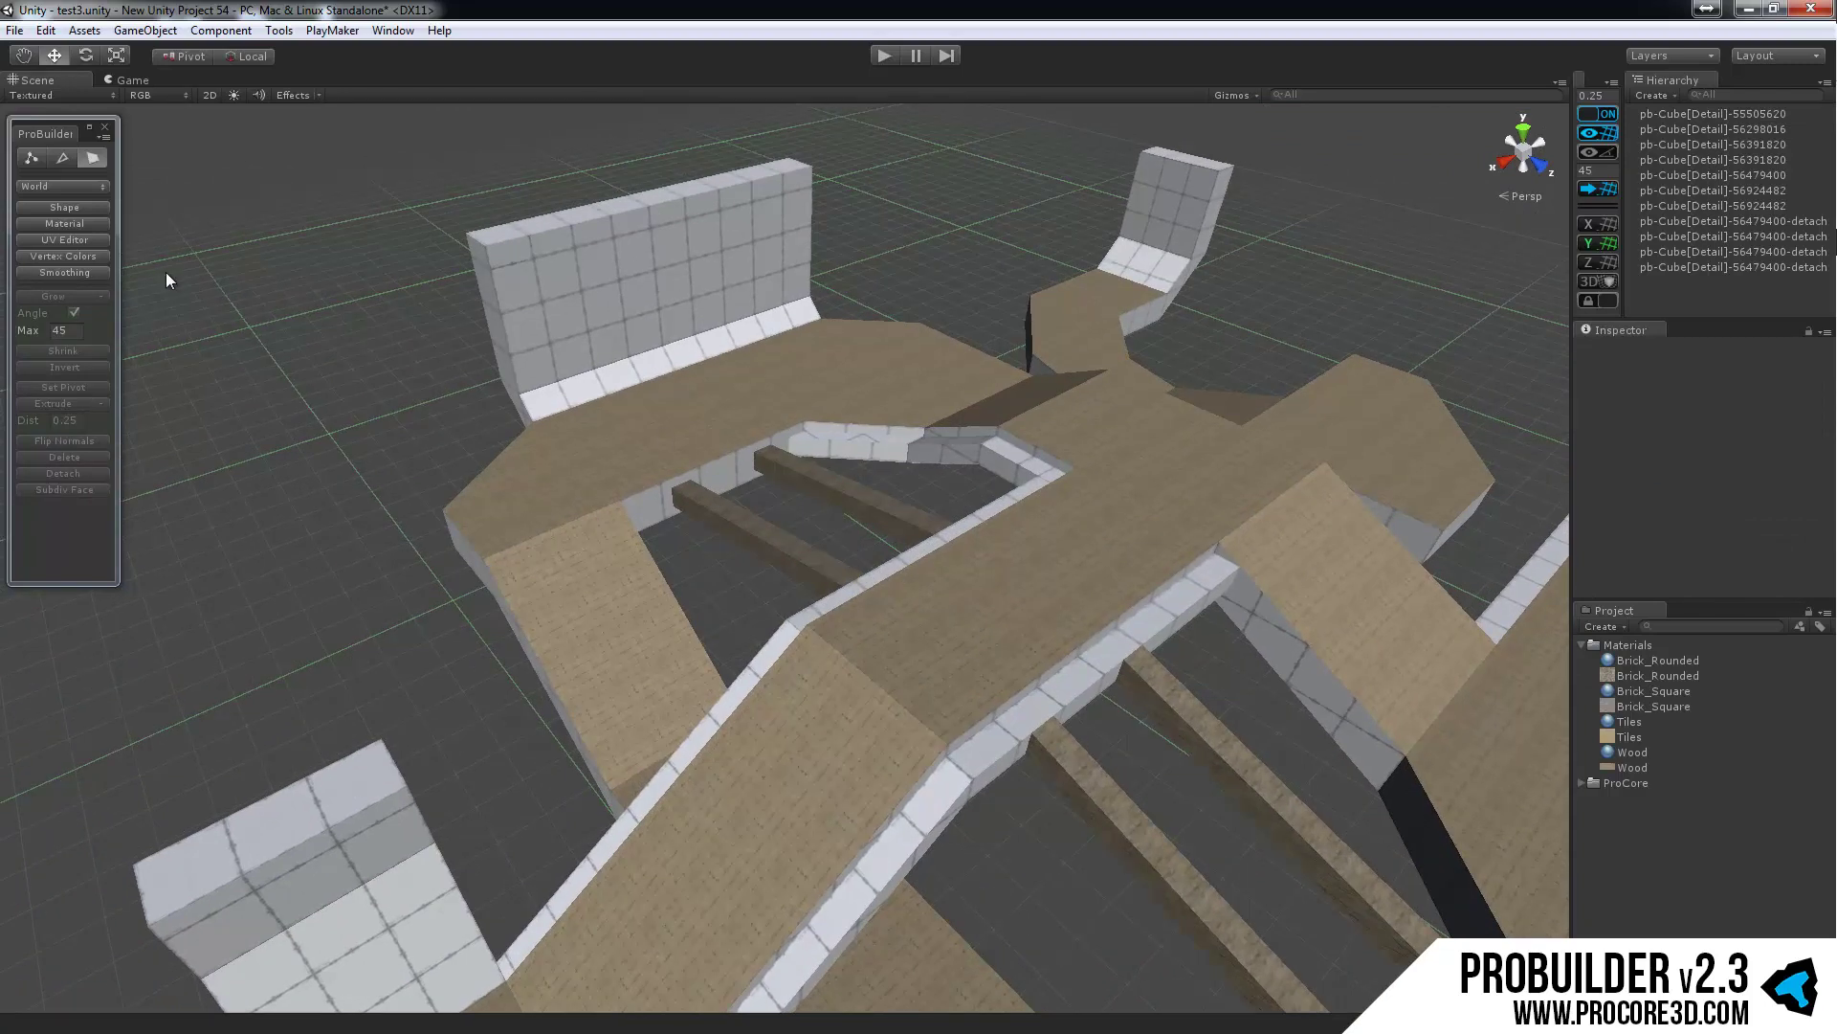
Step: Open the Material Editor and set Brick_Square as the Quick Material
{"action": "left_click", "coordinate": [91, 223]}
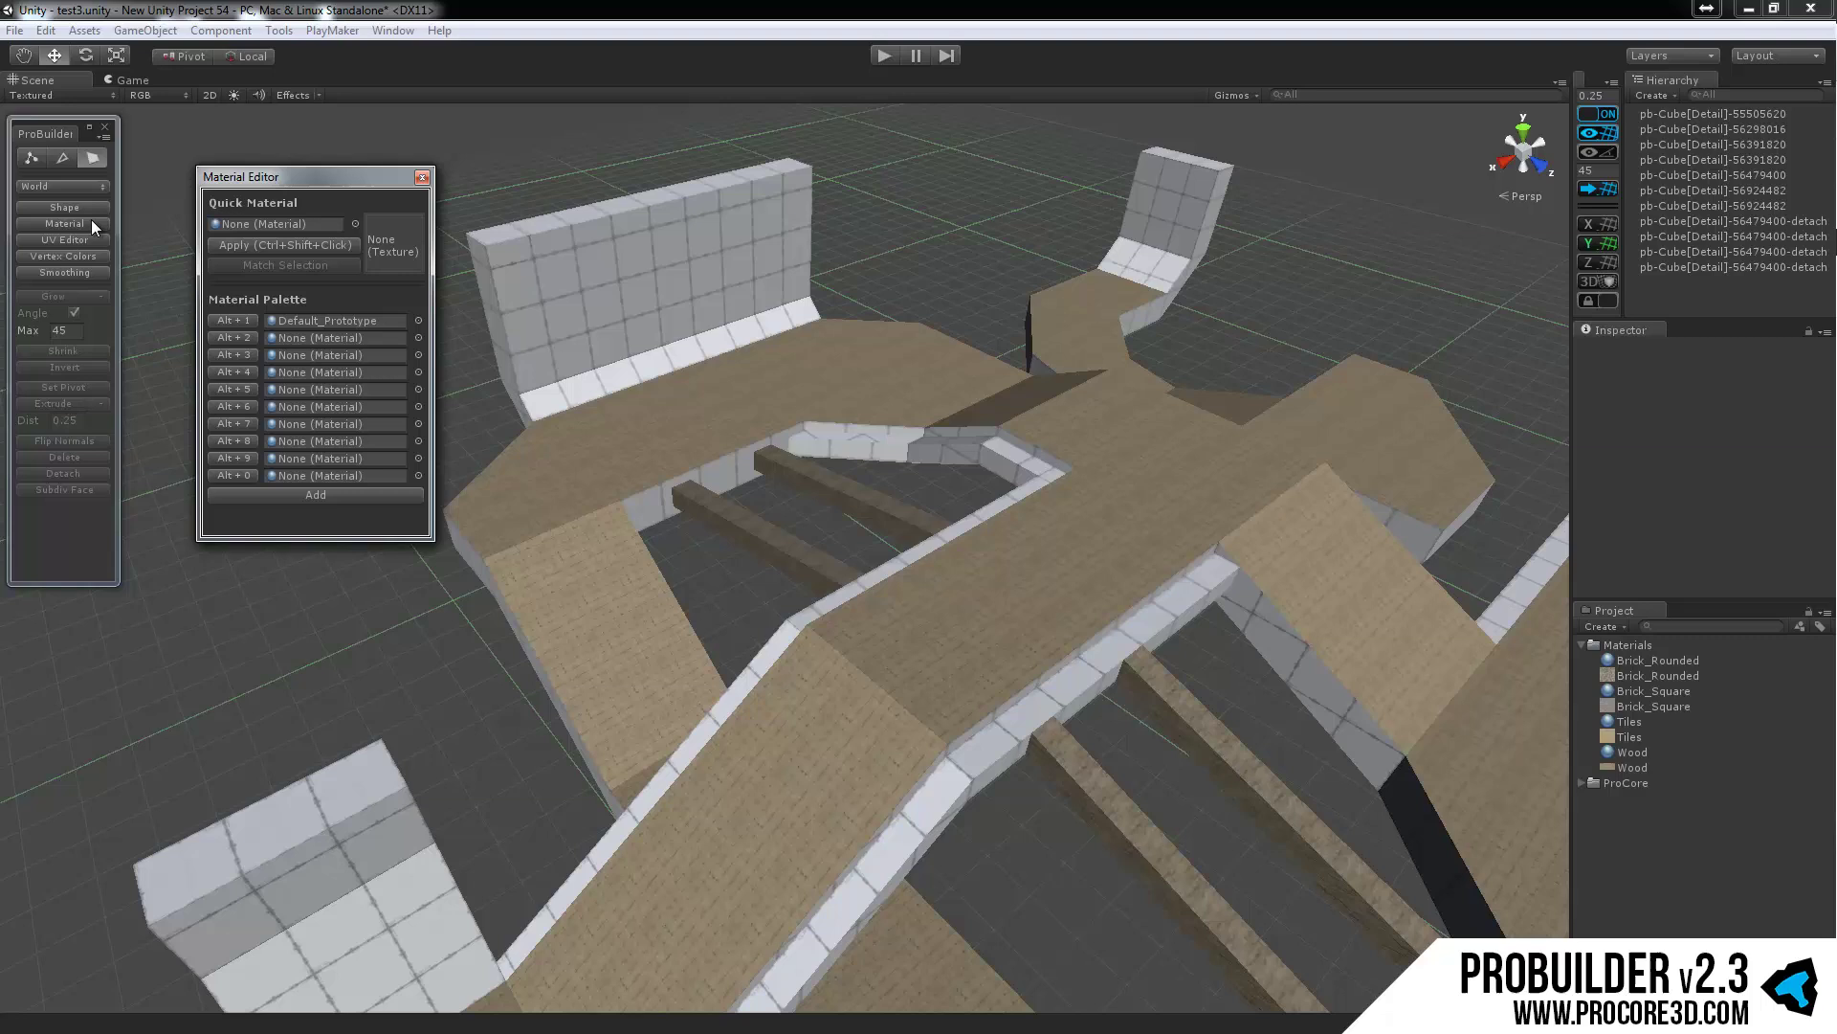
{"action": "mouse_move", "coordinate": [297, 181]}
{"action": "left_mouse_down"}
{"action": "mouse_move", "coordinate": [333, 233]}
{"action": "mouse_move", "coordinate": [295, 181]}
{"action": "mouse_move", "coordinate": [281, 188]}
{"action": "left_mouse_up"}
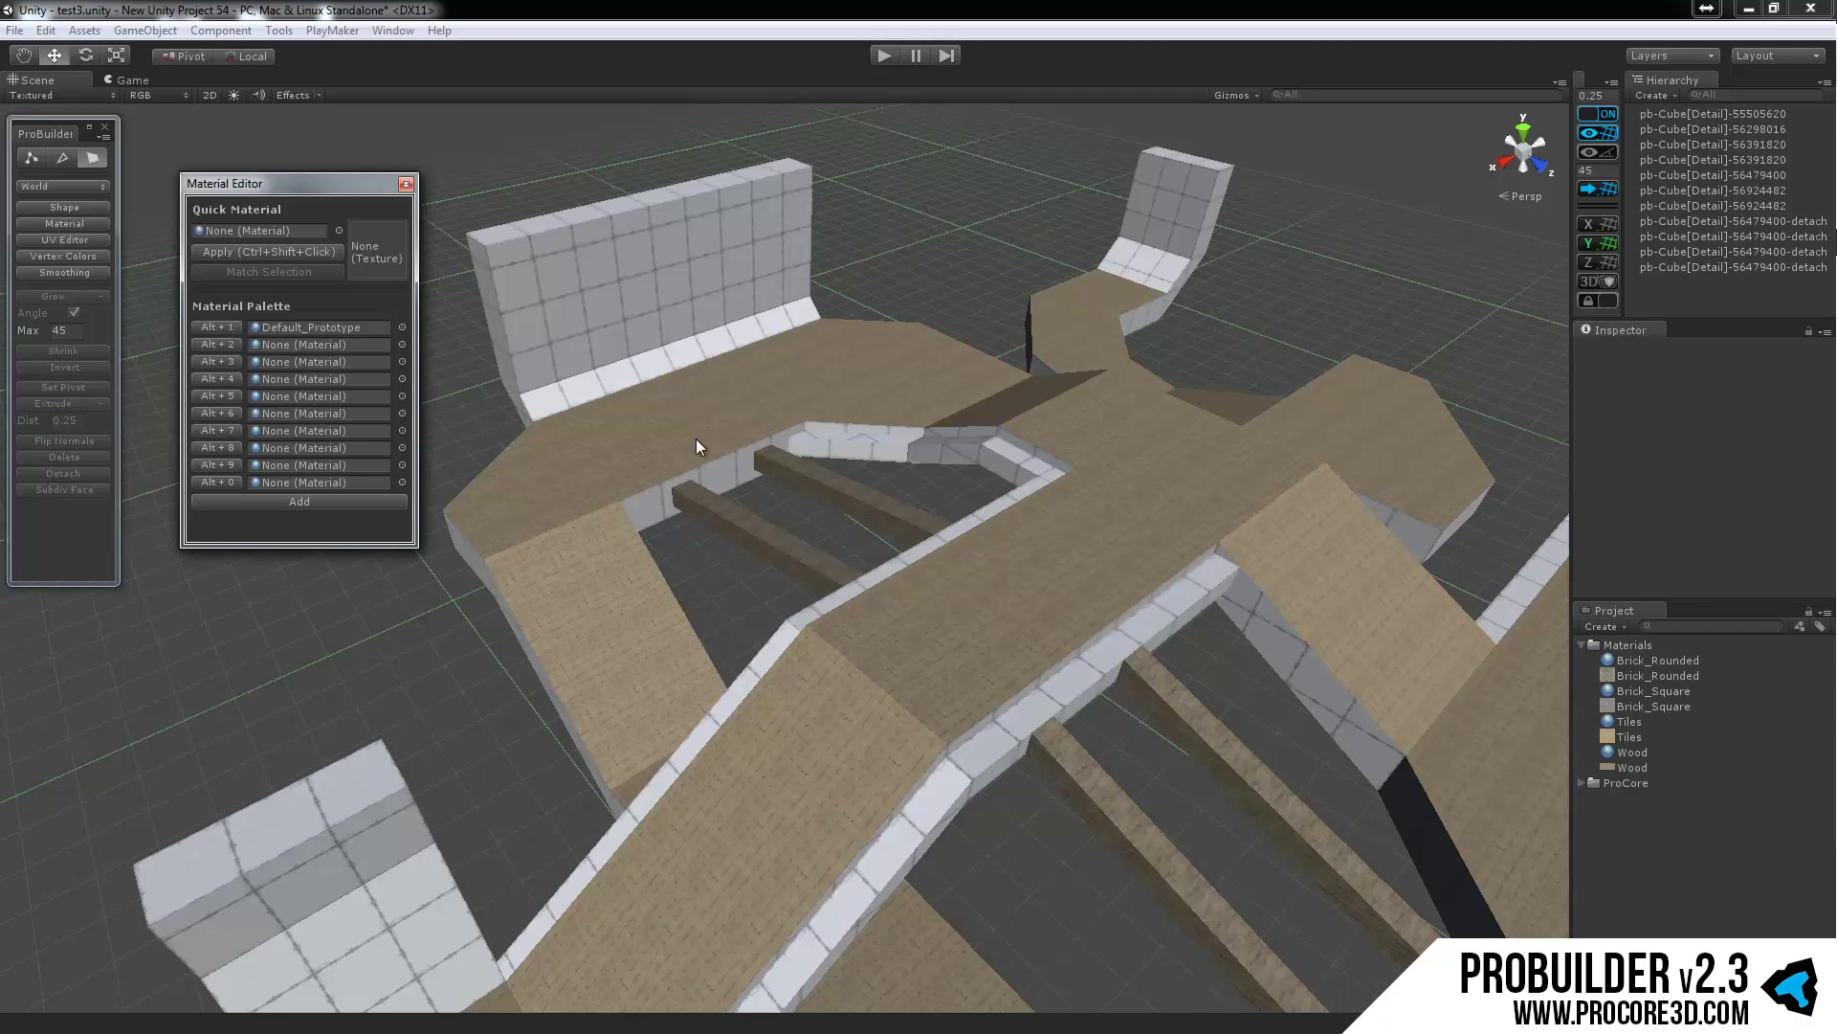
{"action": "middle_click_drag", "start_coordinate": [697, 438], "coordinate": [721, 565]}
{"action": "scroll", "coordinate": [722, 575], "scroll_direction": "up", "scroll_amount": 5}
{"action": "left_click_drag", "start_coordinate": [724, 574], "coordinate": [680, 468], "text": "alt"}
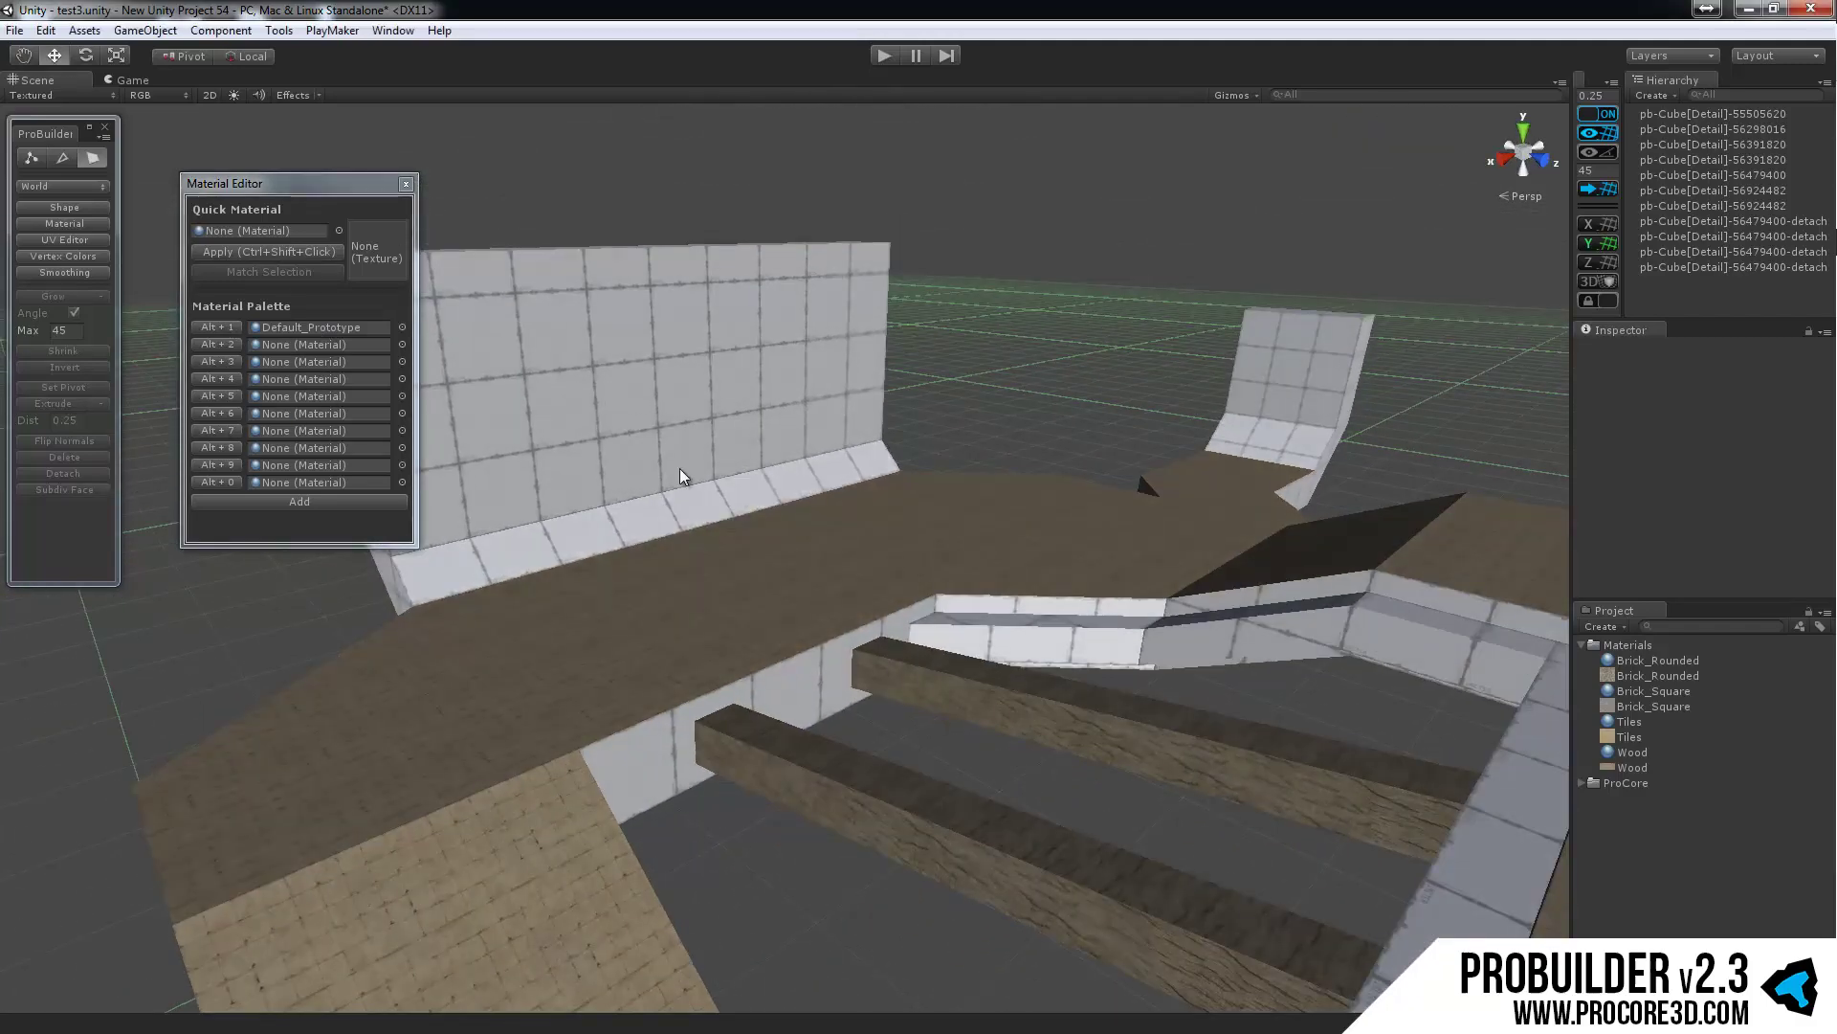
{"action": "right_click_drag", "start_coordinate": [680, 468], "coordinate": [589, 243]}
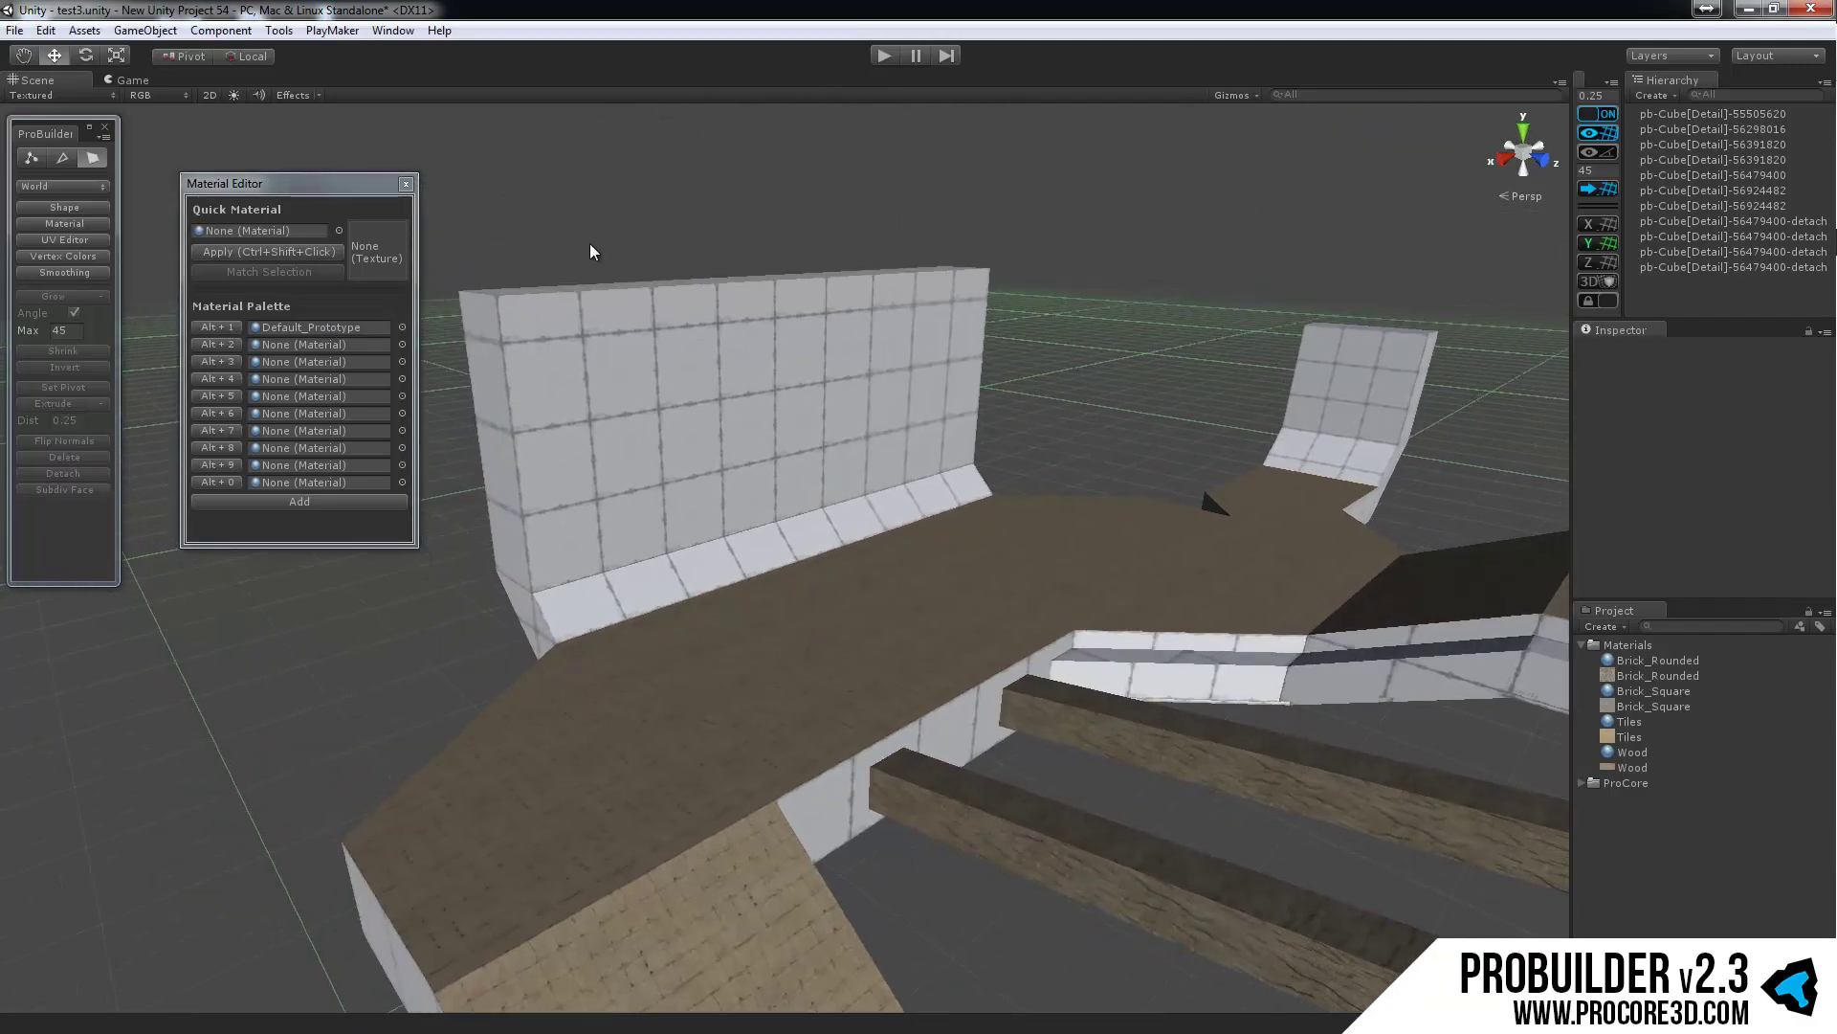
{"action": "left_click", "coordinate": [339, 230]}
{"action": "left_click_drag", "start_coordinate": [511, 249], "coordinate": [678, 241]}
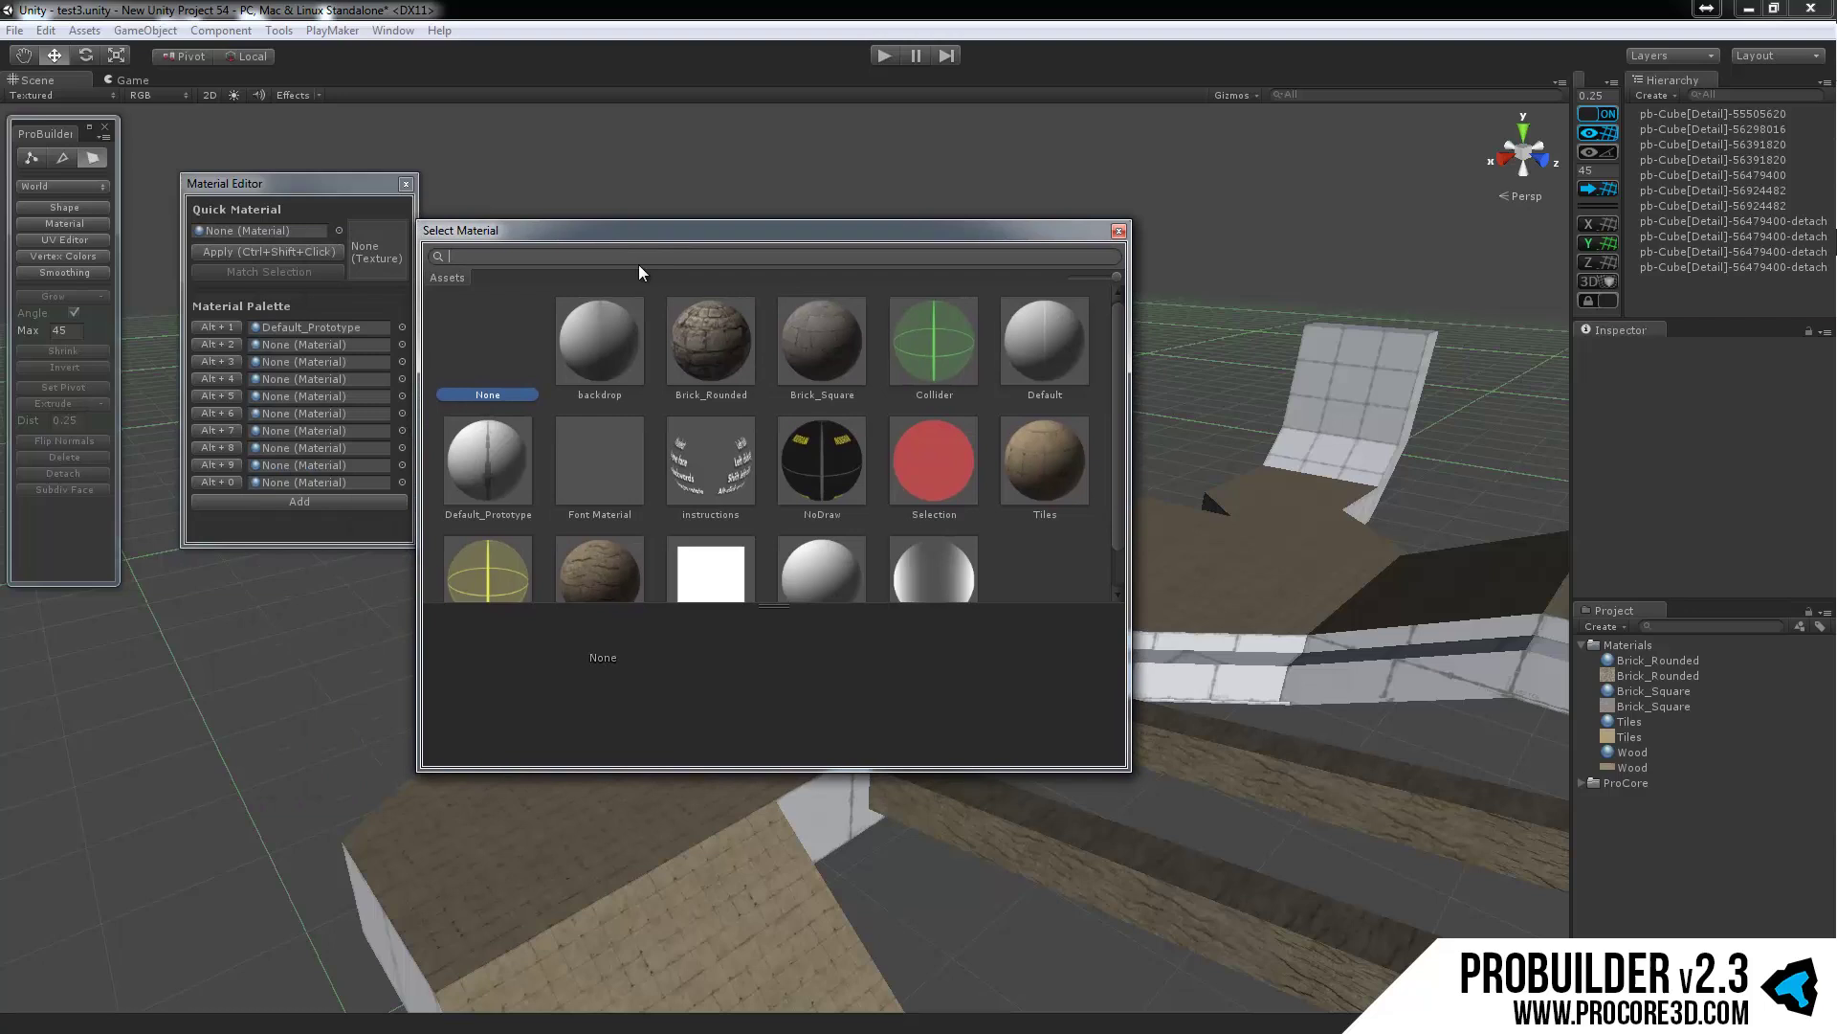
{"action": "left_click", "coordinate": [814, 340]}
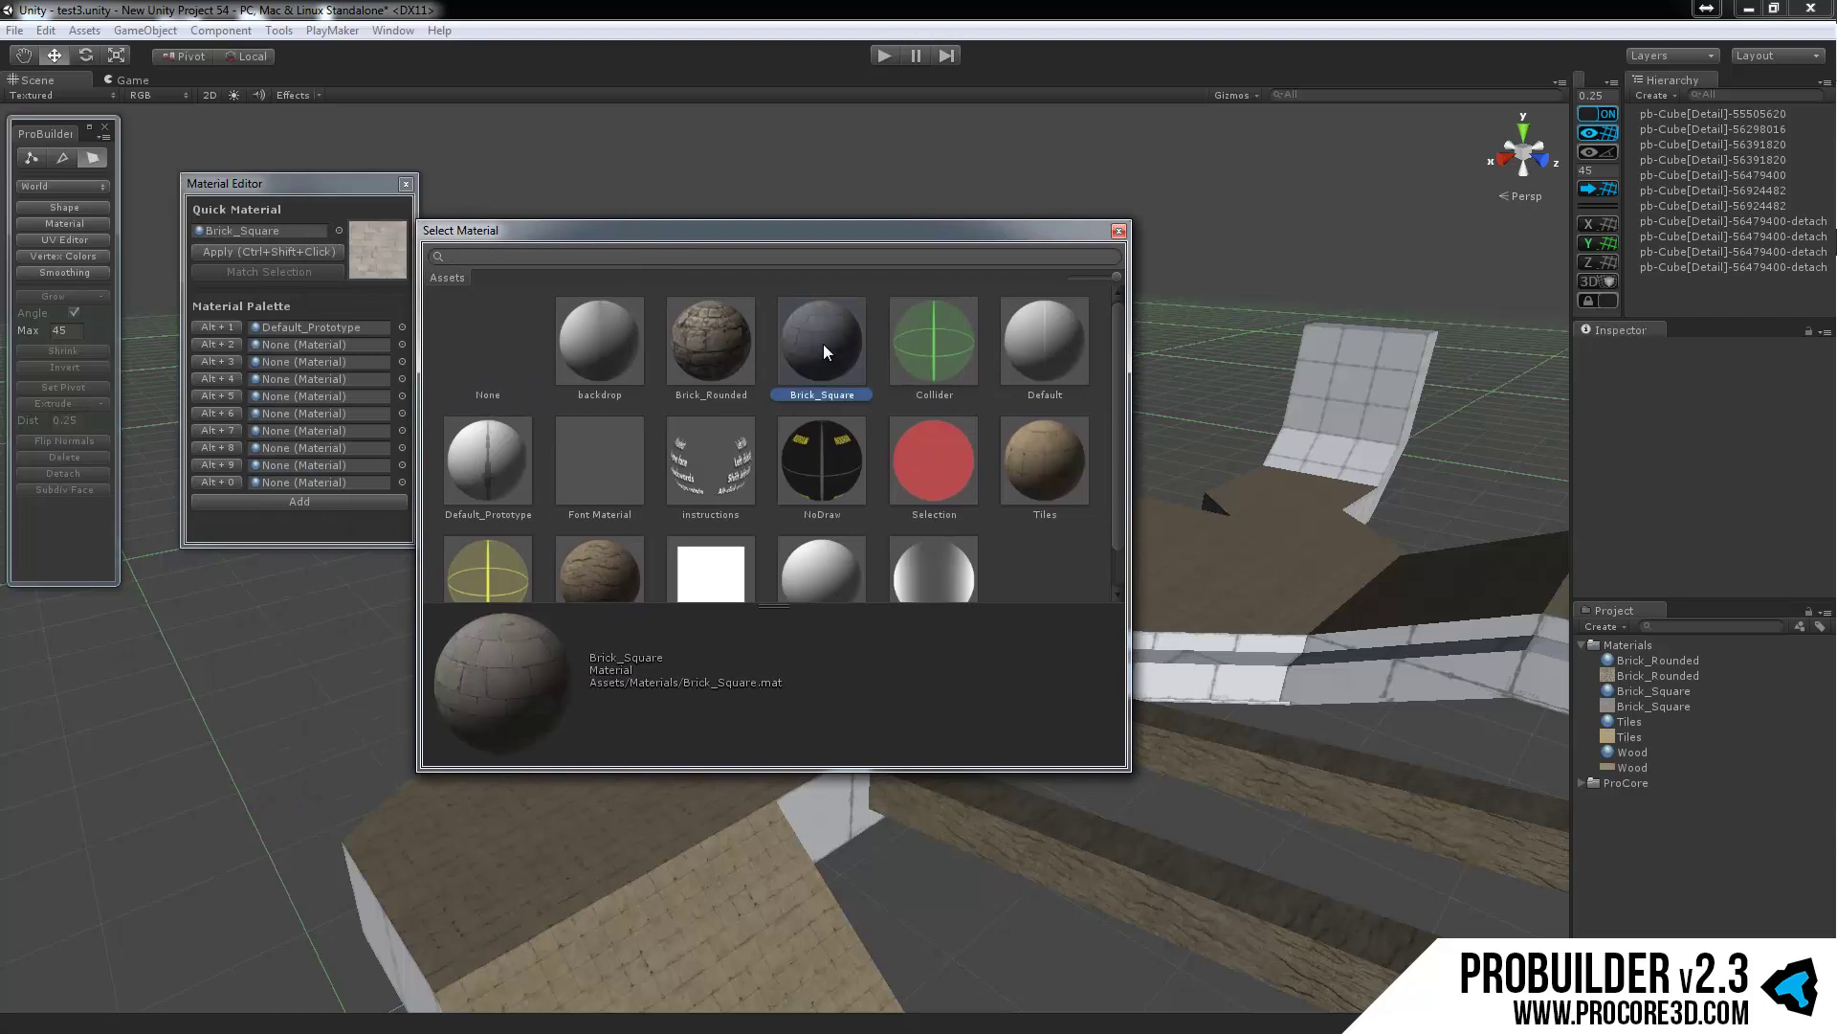
{"action": "left_click", "coordinate": [1125, 231]}
Step: Quick-apply the Brick_Square material to the upright inner faces of the long end wall
{"action": "left_click_drag", "start_coordinate": [881, 316], "coordinate": [898, 341], "text": "alt"}
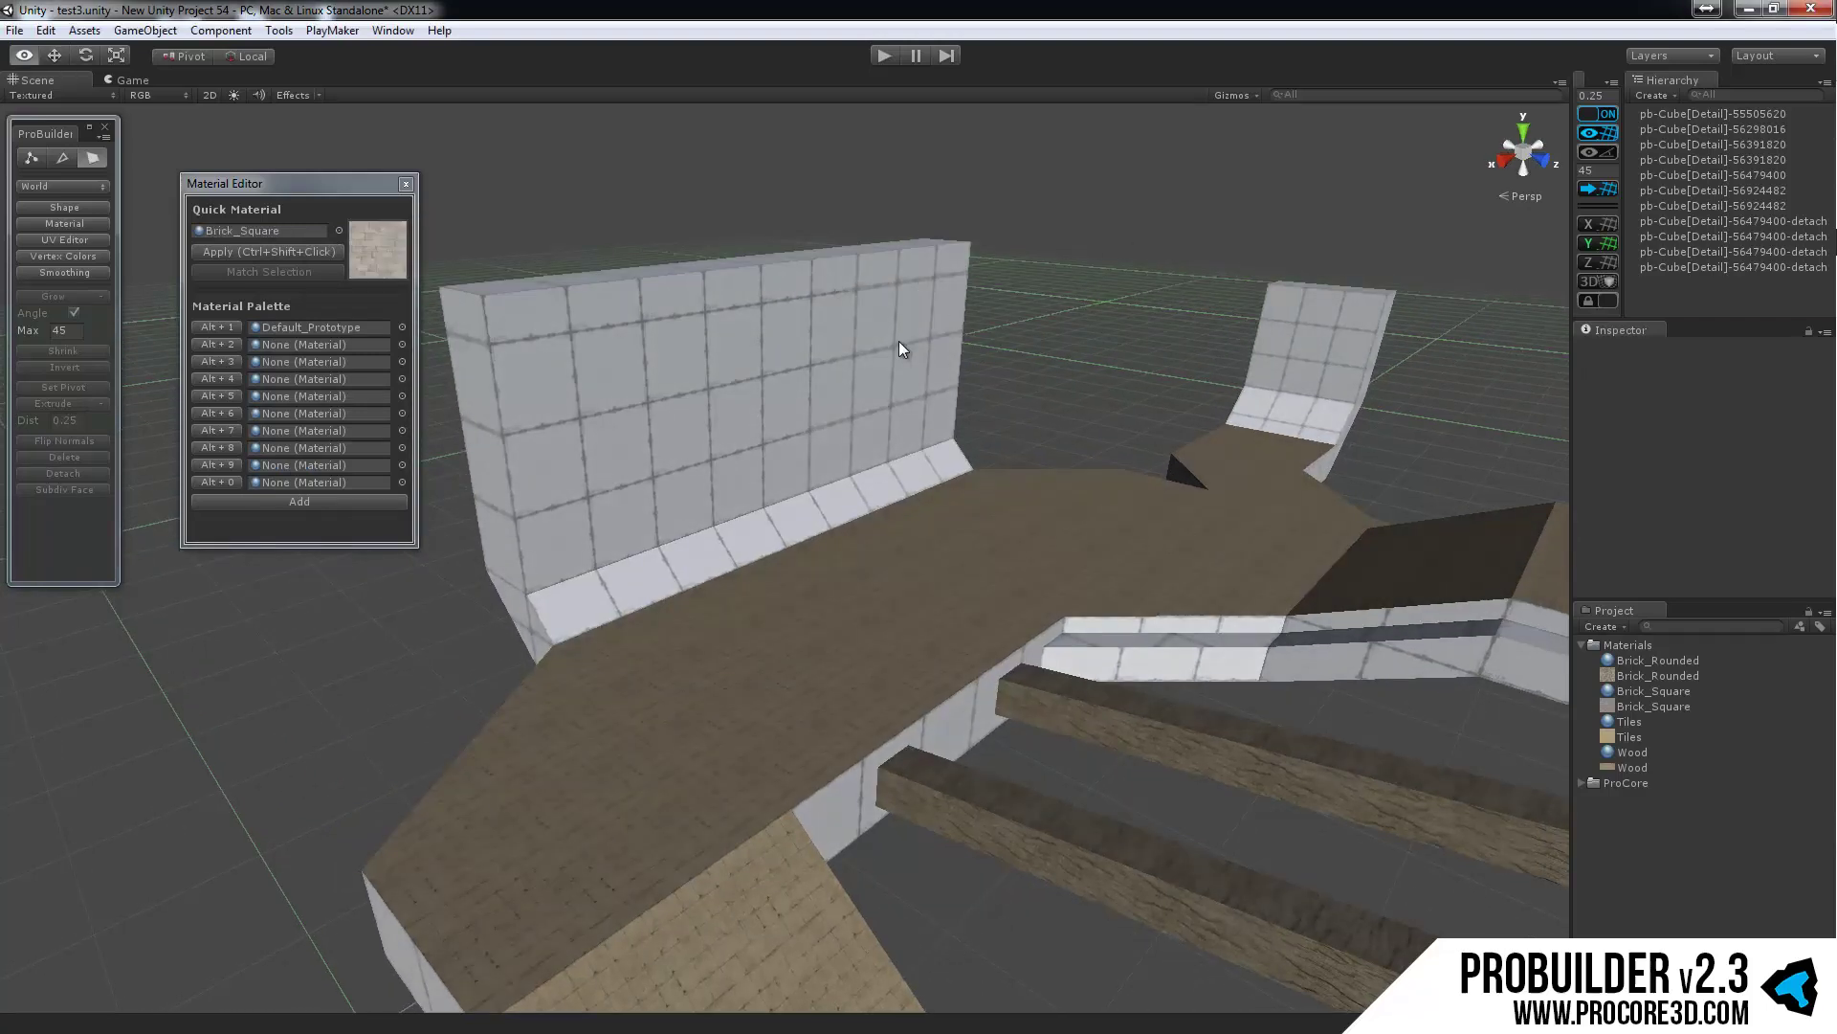
{"action": "scroll", "coordinate": [836, 380], "scroll_direction": "up", "scroll_amount": 2}
{"action": "left_click_drag", "start_coordinate": [792, 387], "coordinate": [840, 393], "text": "alt"}
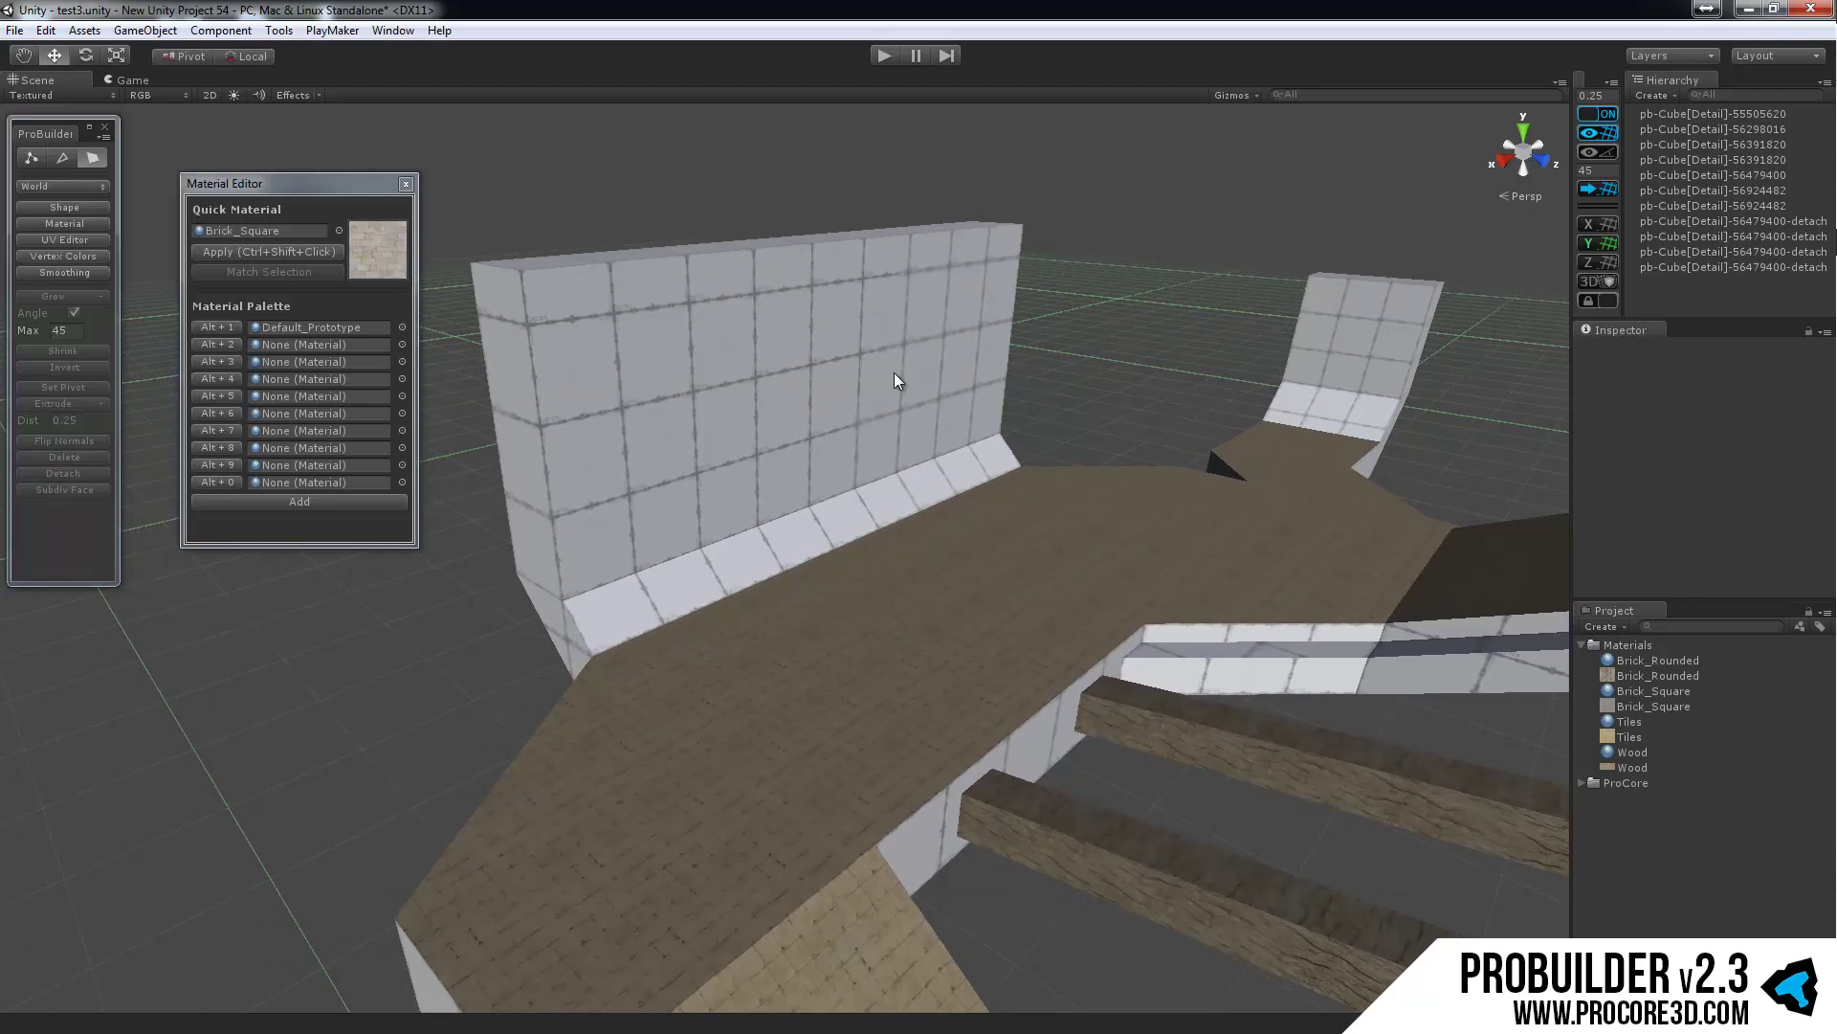
{"action": "left_click", "coordinate": [730, 373], "text": "ctrl+shift"}
{"action": "left_click", "coordinate": [925, 325], "text": "ctrl+shift"}
{"action": "left_click_drag", "start_coordinate": [922, 338], "coordinate": [961, 399], "text": "alt"}
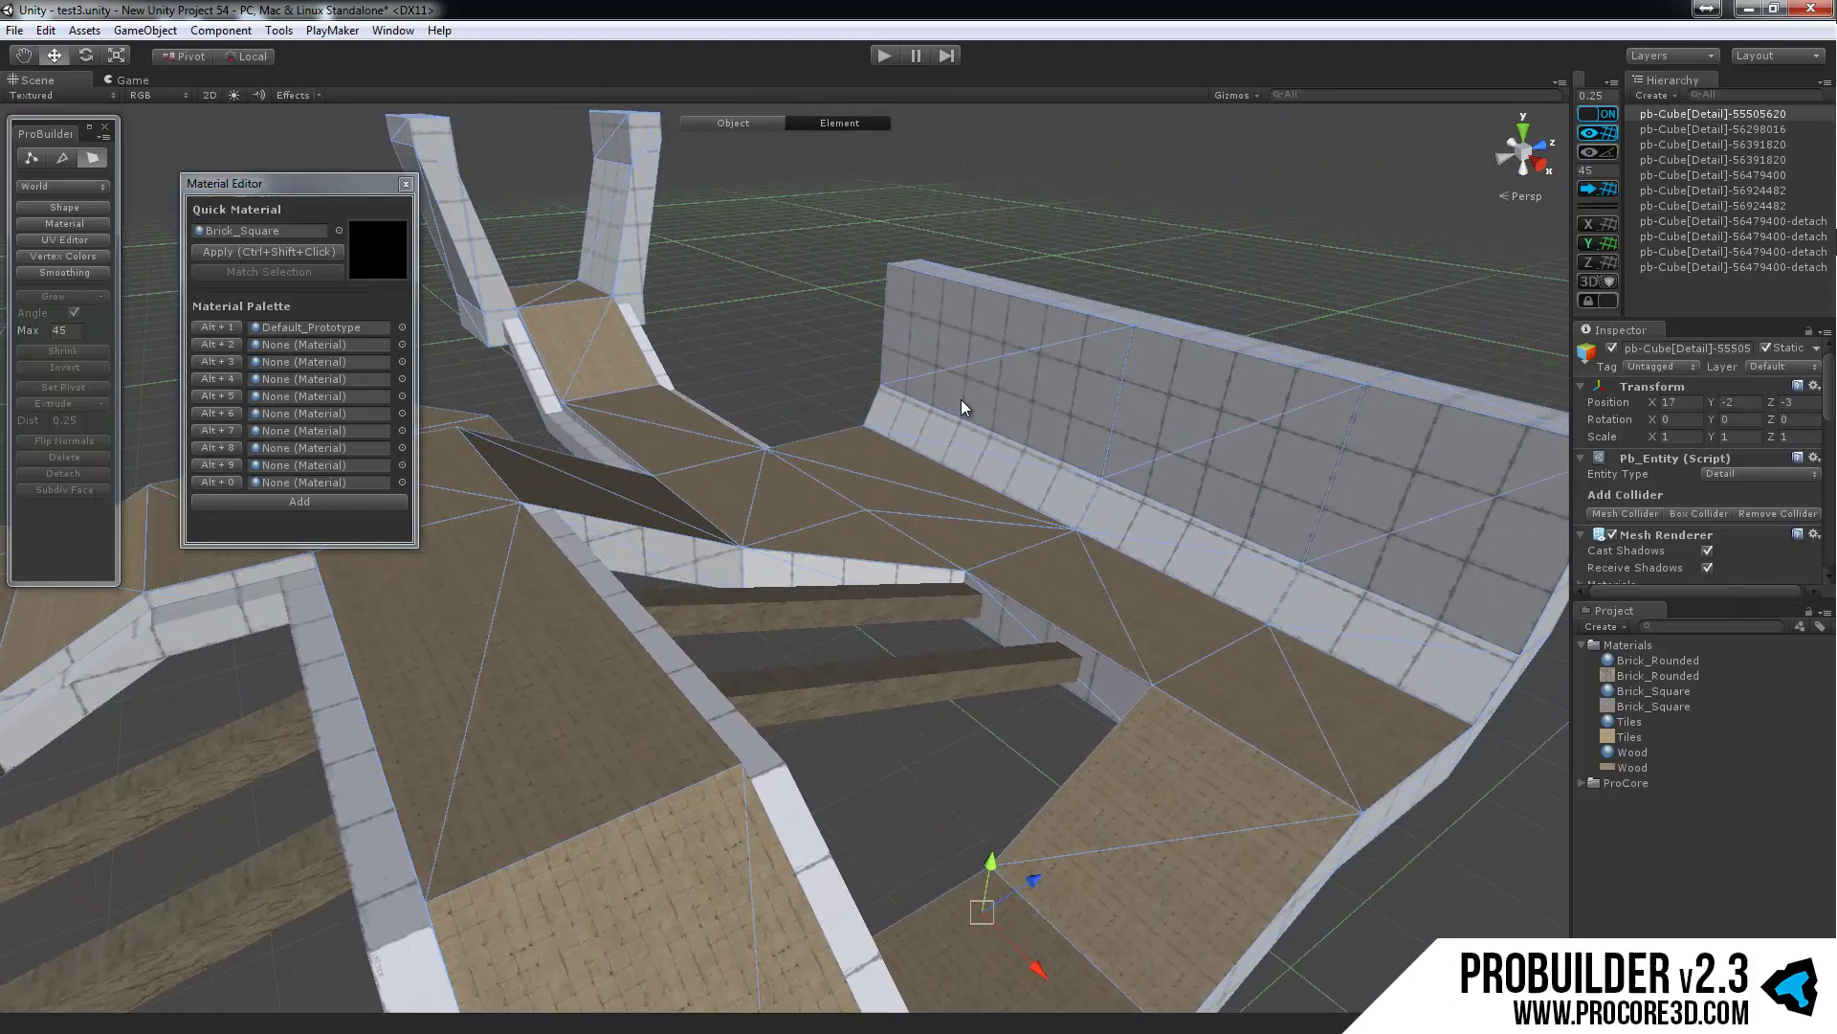
{"action": "left_click", "coordinate": [960, 399], "text": "ctrl+shift"}
{"action": "left_click", "coordinate": [1244, 432], "text": "ctrl+shift"}
{"action": "left_click_drag", "start_coordinate": [1146, 499], "coordinate": [1265, 480], "text": "alt"}
{"action": "left_click", "coordinate": [1265, 480], "text": "ctrl+shift"}
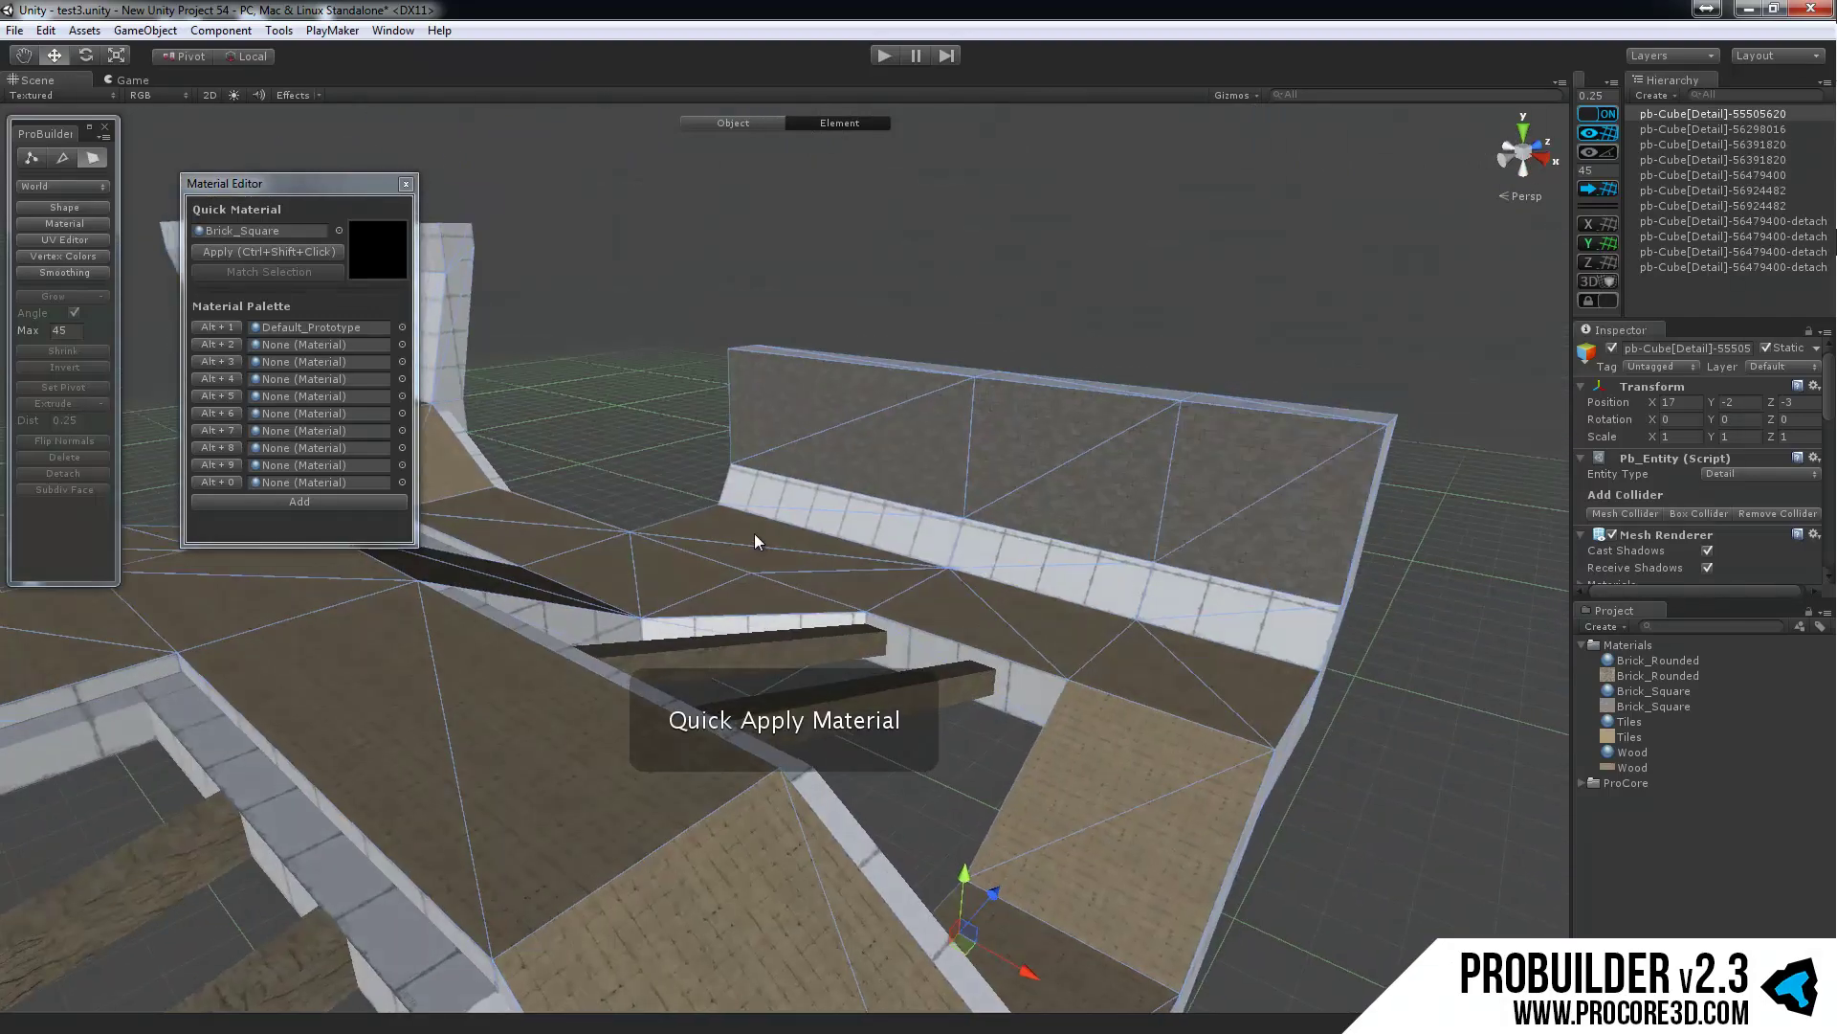
Step: Quick-apply Brick_Square to the upright face of the small distant end wall, then select and frame that face
{"action": "left_click_drag", "start_coordinate": [1052, 504], "coordinate": [663, 423], "text": "alt"}
{"action": "left_click", "coordinate": [663, 418], "text": "ctrl+shift"}
{"action": "left_click", "coordinate": [666, 405]}
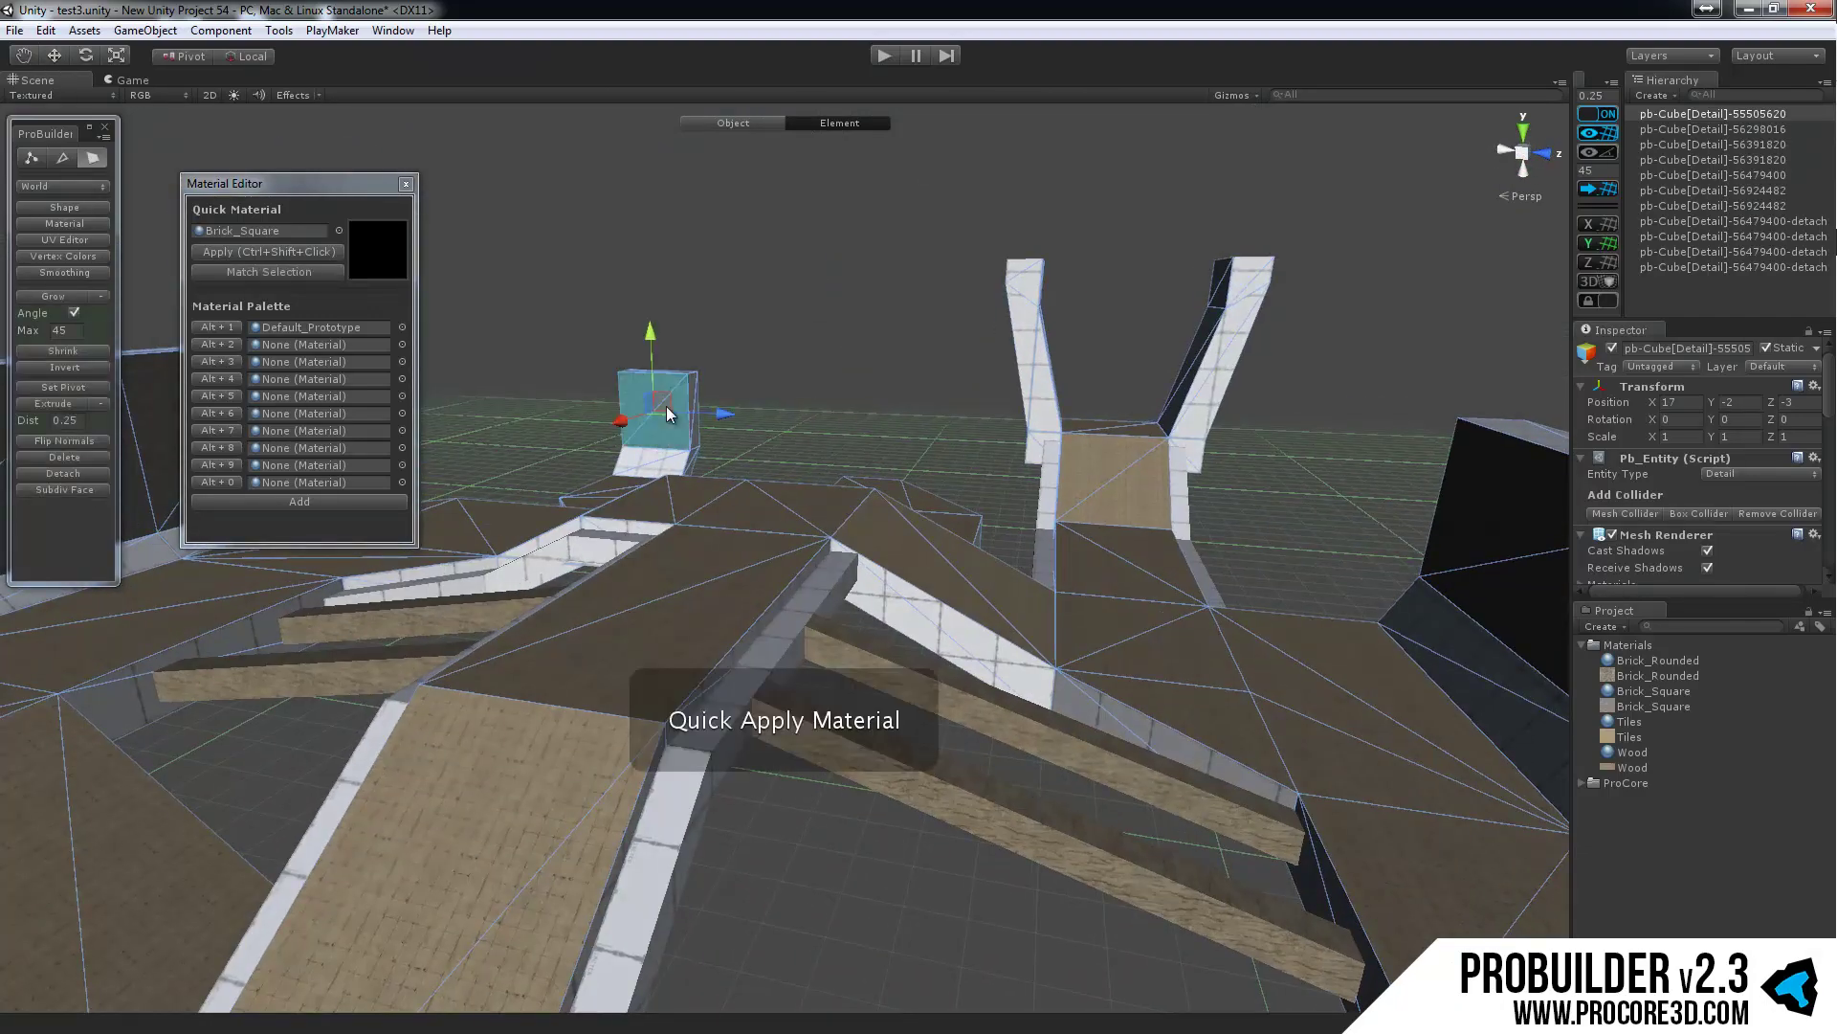
{"action": "key", "text": "f"}
Step: Select the sloped face at the base of the small end wall and apply the Brick_Square quick material
{"action": "left_click_drag", "start_coordinate": [820, 685], "coordinate": [825, 525], "text": "alt"}
{"action": "left_click", "coordinate": [807, 623]}
{"action": "left_click_drag", "start_coordinate": [807, 623], "coordinate": [1098, 618], "text": "alt"}
{"action": "left_click_drag", "start_coordinate": [1219, 632], "coordinate": [1302, 617], "text": "alt"}
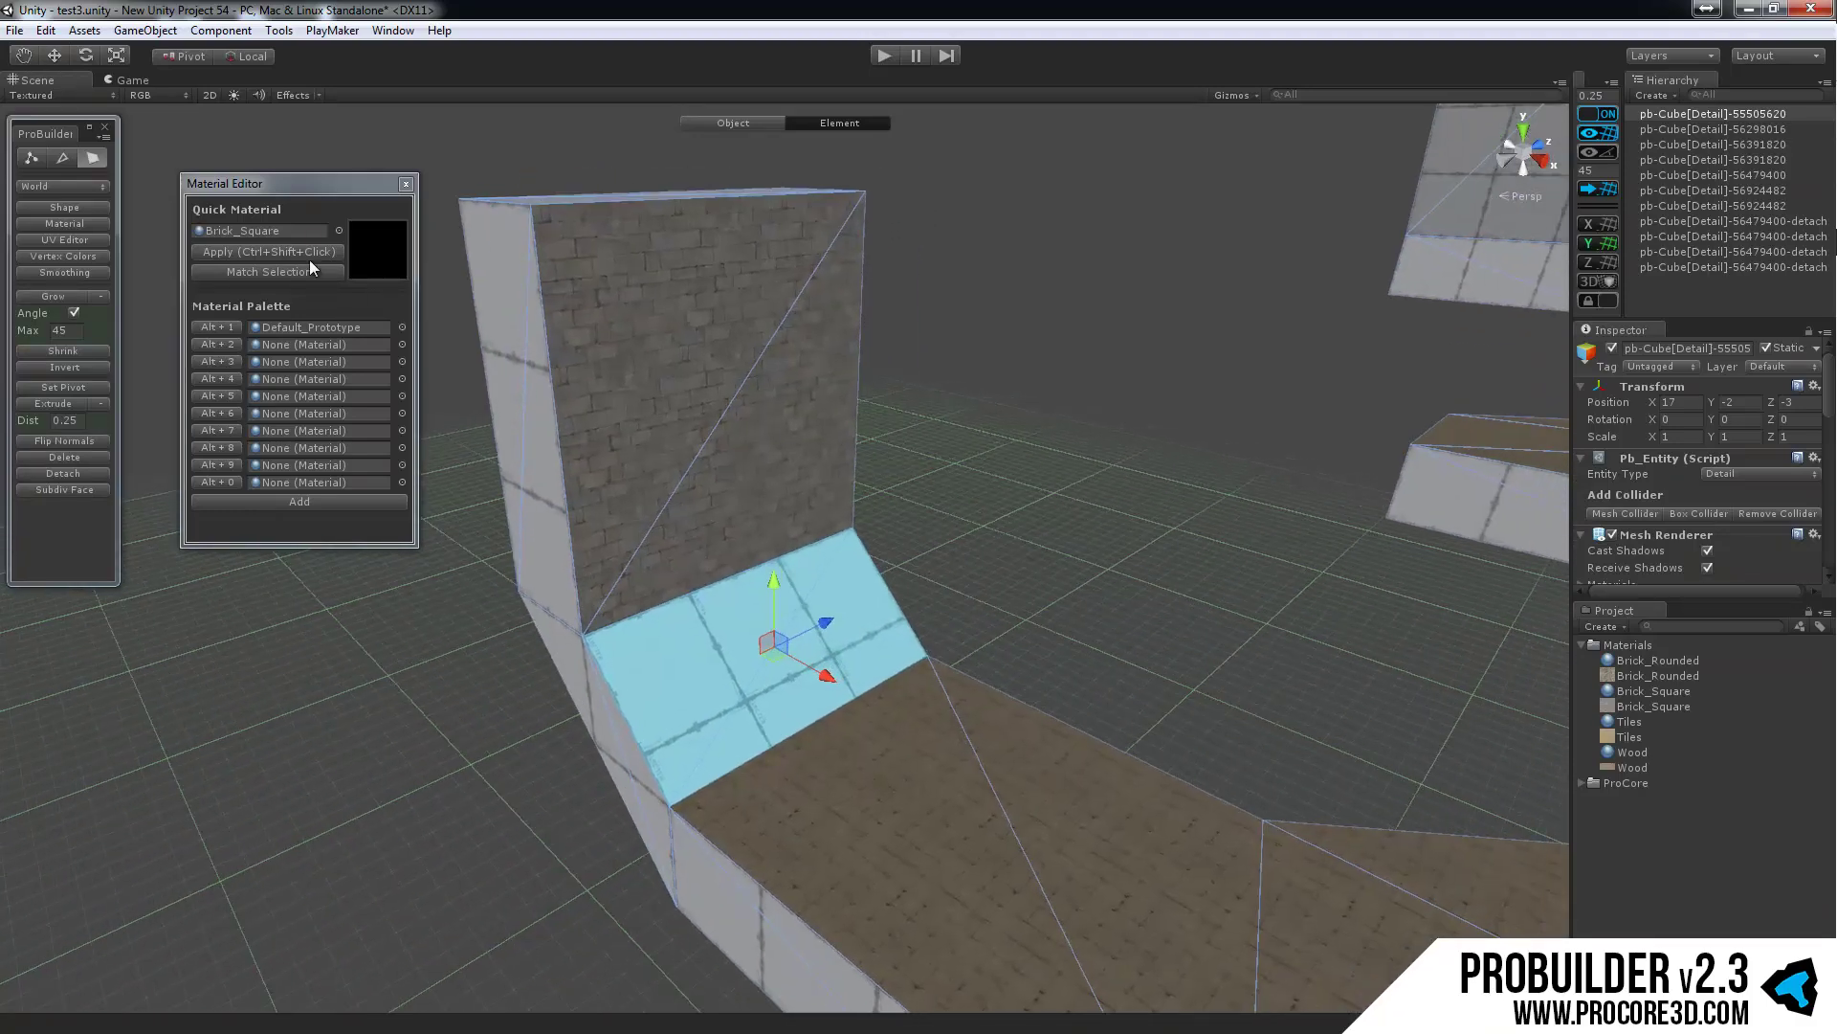
{"action": "left_click", "coordinate": [291, 253]}
{"action": "left_click_drag", "start_coordinate": [728, 535], "coordinate": [721, 595], "text": "alt"}
{"action": "scroll", "coordinate": [712, 597], "scroll_direction": "up", "scroll_amount": 3}
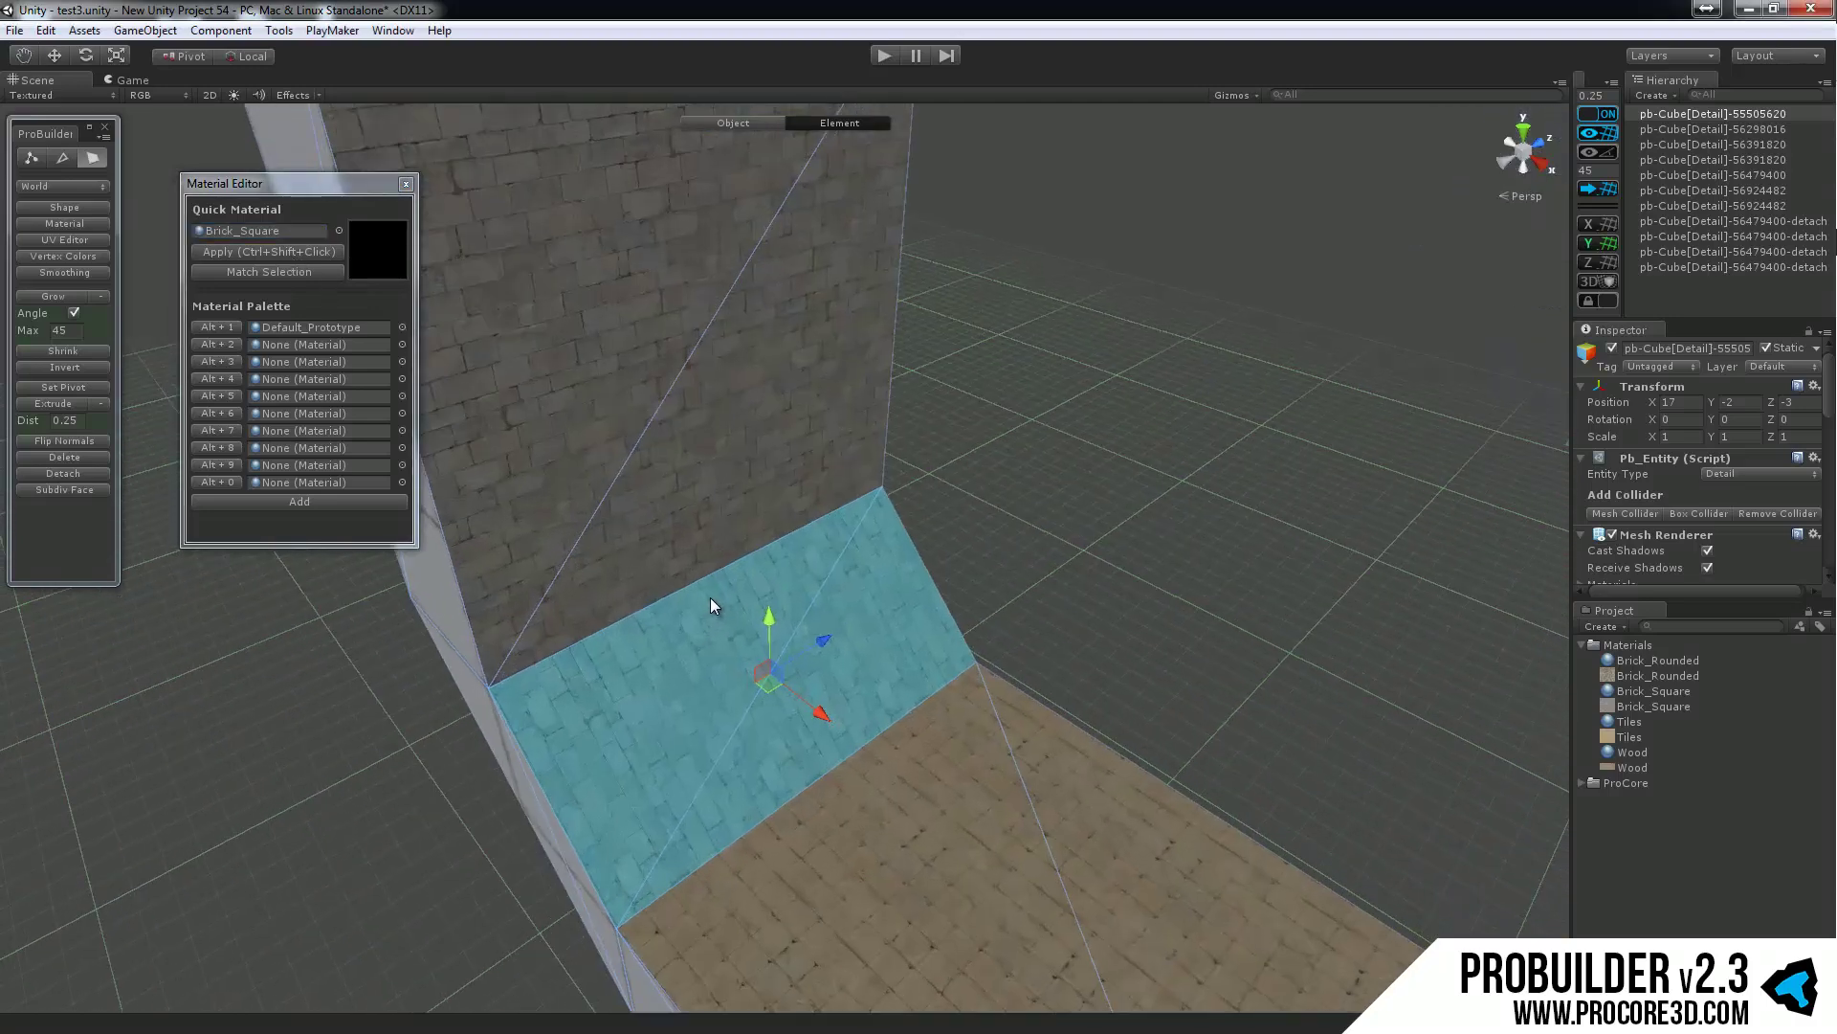
Step: Match the quick material to a tiled walkway floor face, and after that to the white outer side face below it
{"action": "middle_click_drag", "start_coordinate": [686, 710], "coordinate": [599, 348]}
{"action": "left_click", "coordinate": [818, 503]}
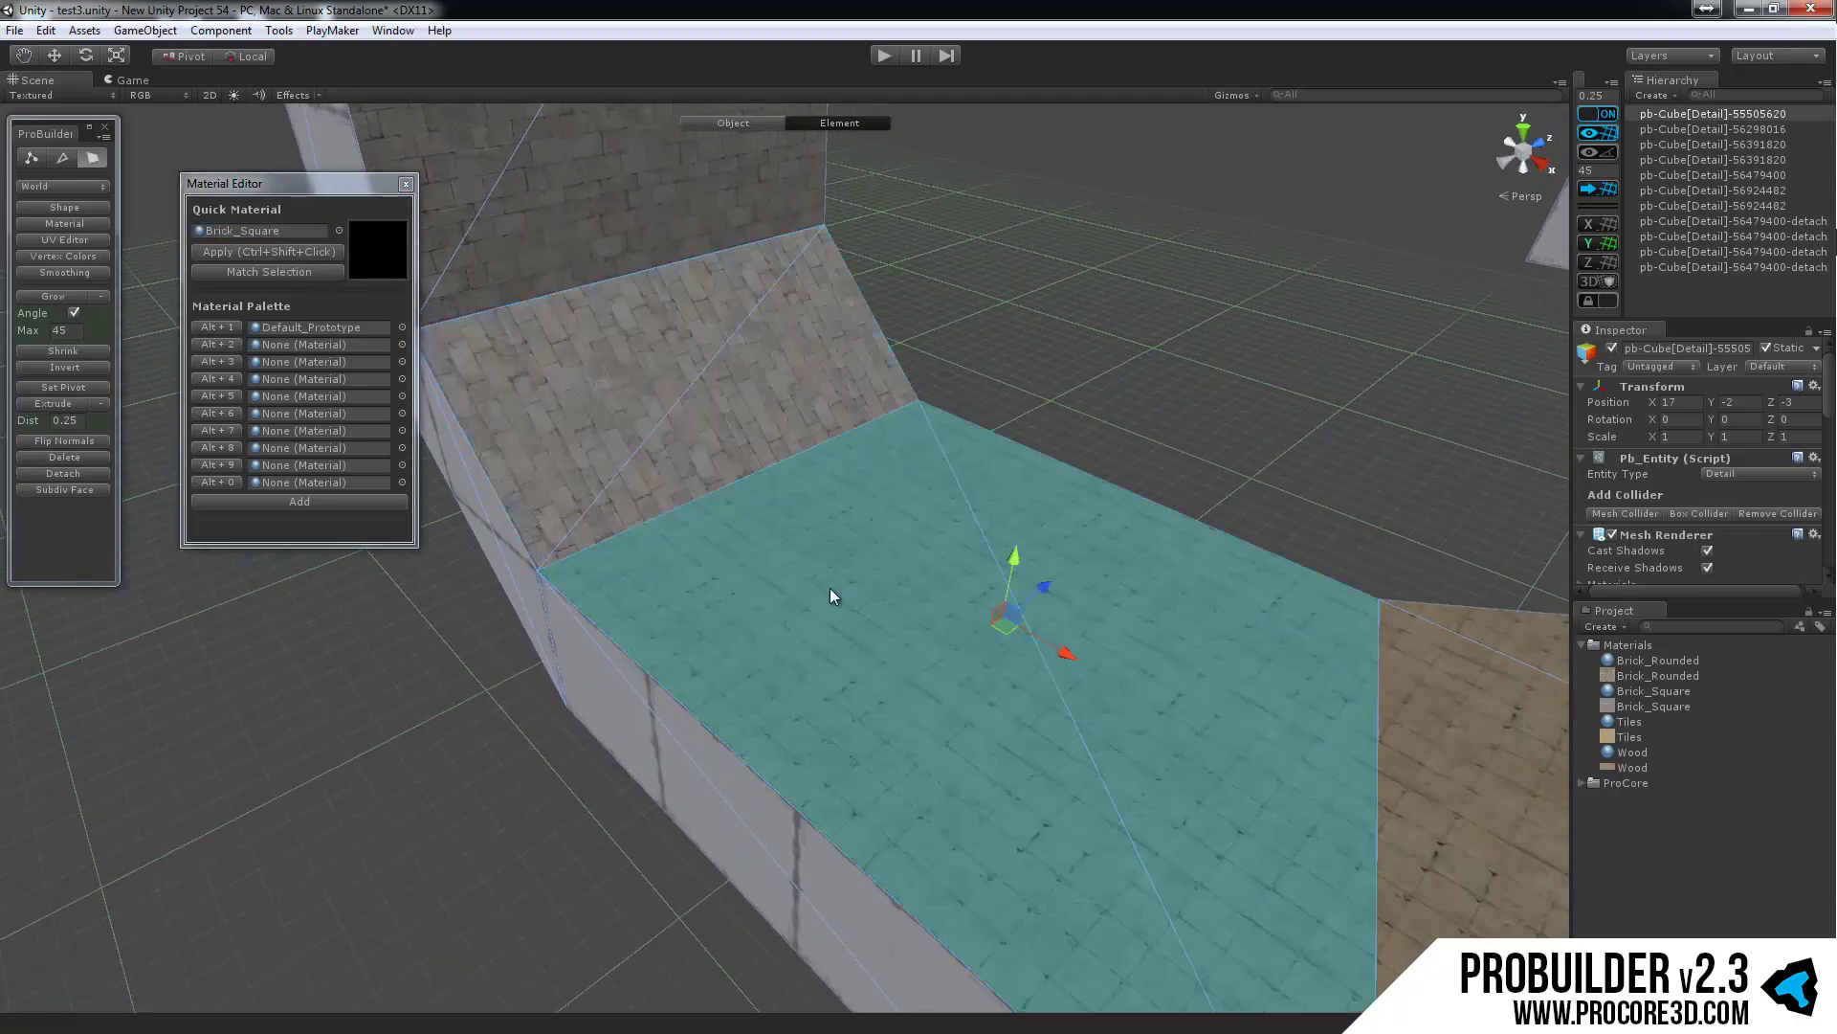
{"action": "scroll", "coordinate": [852, 607], "scroll_direction": "down", "scroll_amount": 3}
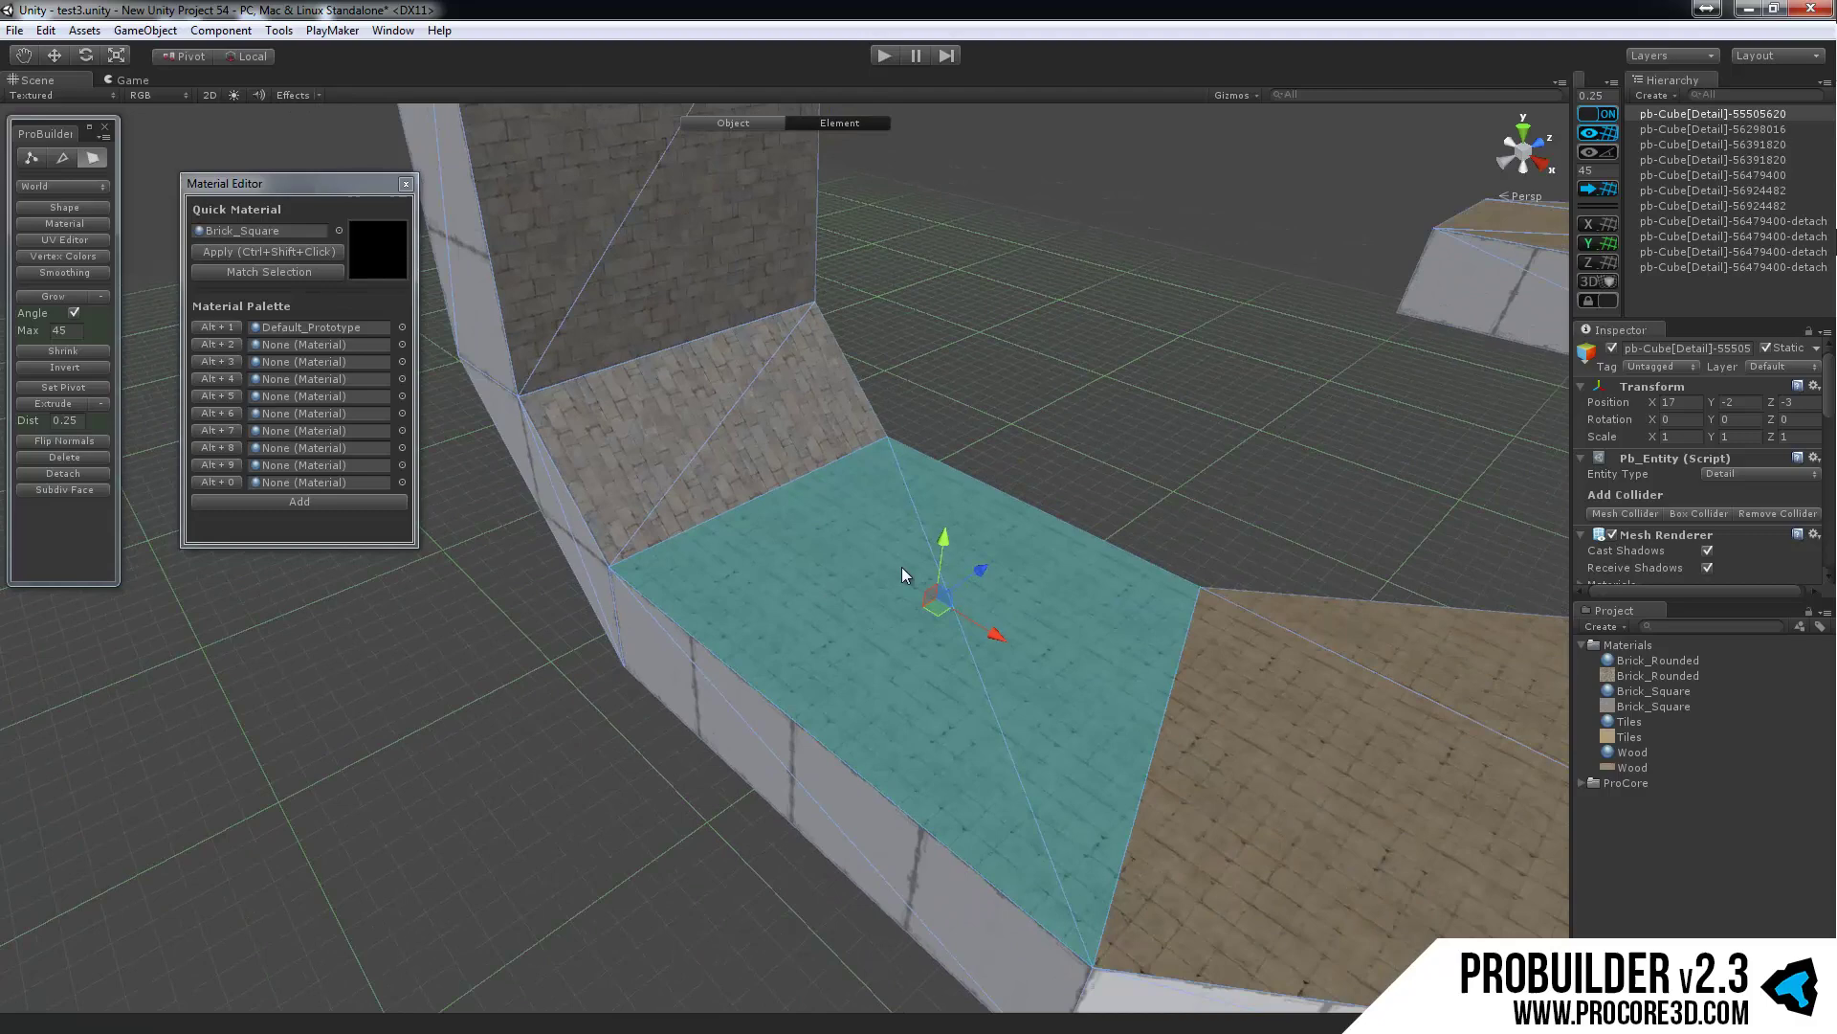
{"action": "left_click", "coordinate": [1342, 699]}
{"action": "middle_click_drag", "start_coordinate": [1341, 699], "coordinate": [909, 580]}
{"action": "scroll", "coordinate": [842, 613], "scroll_direction": "down", "scroll_amount": 3}
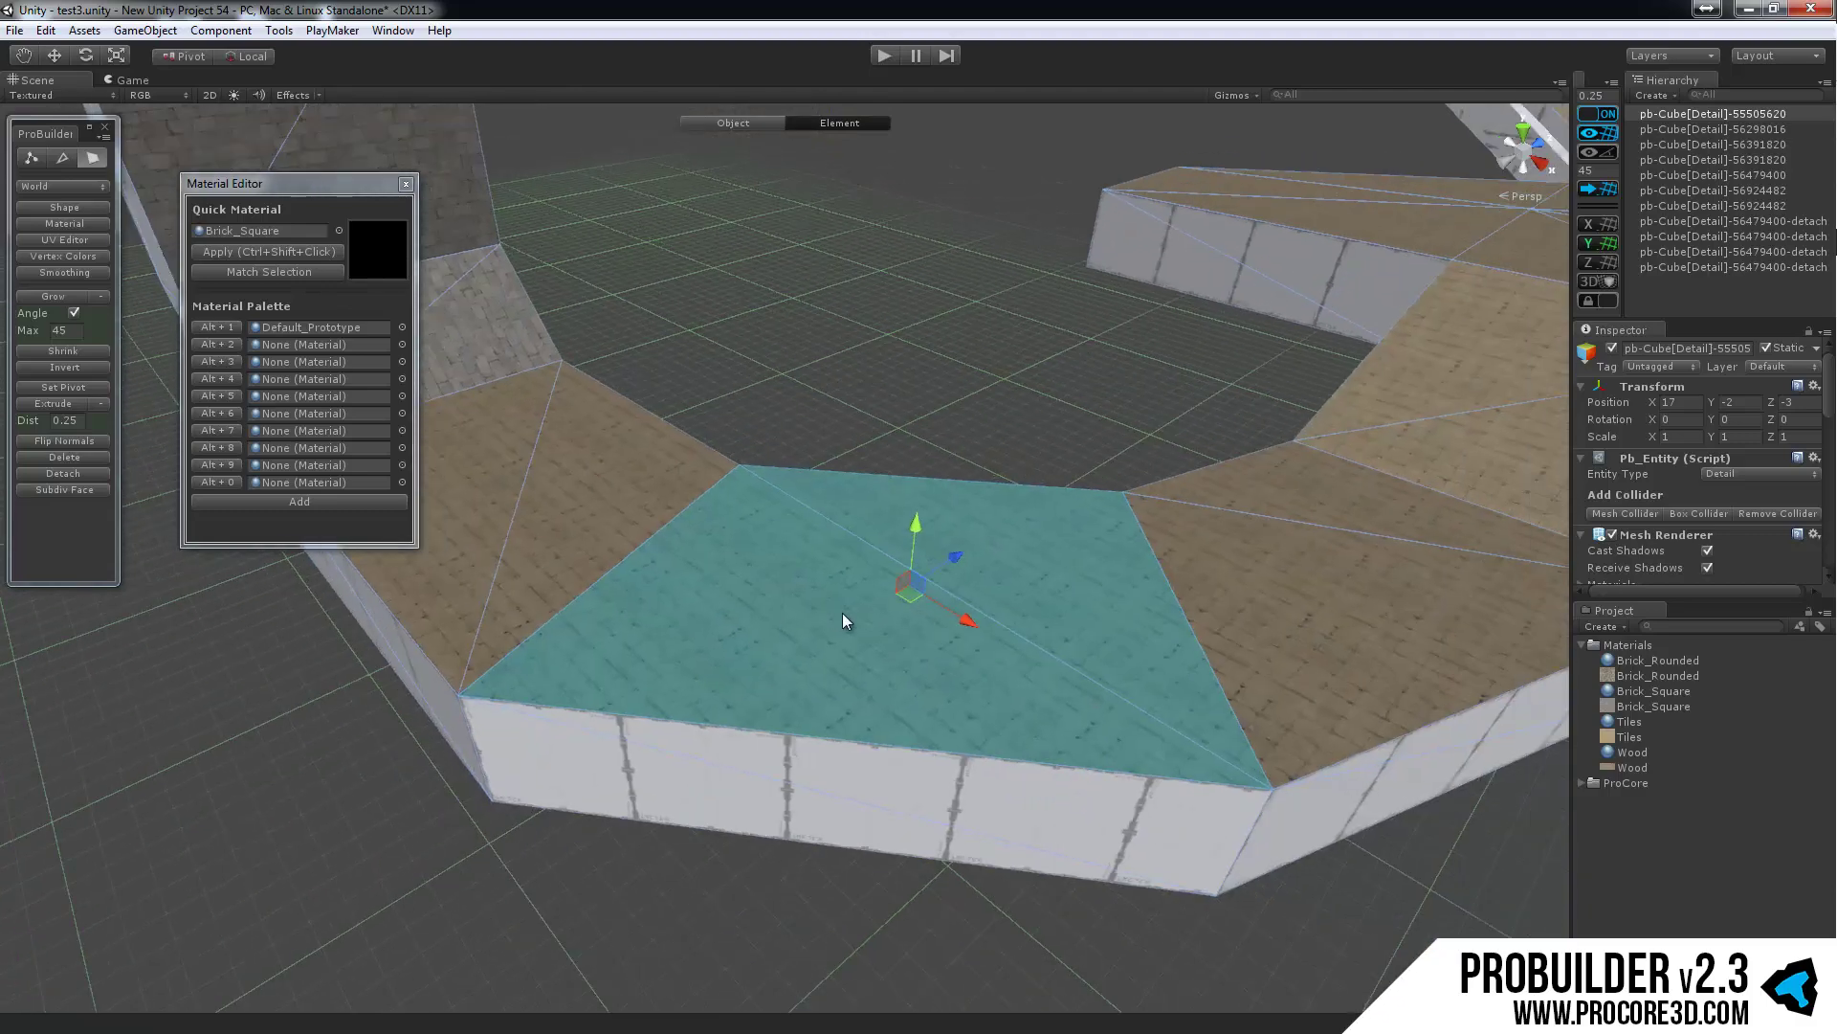
{"action": "left_click", "coordinate": [273, 271]}
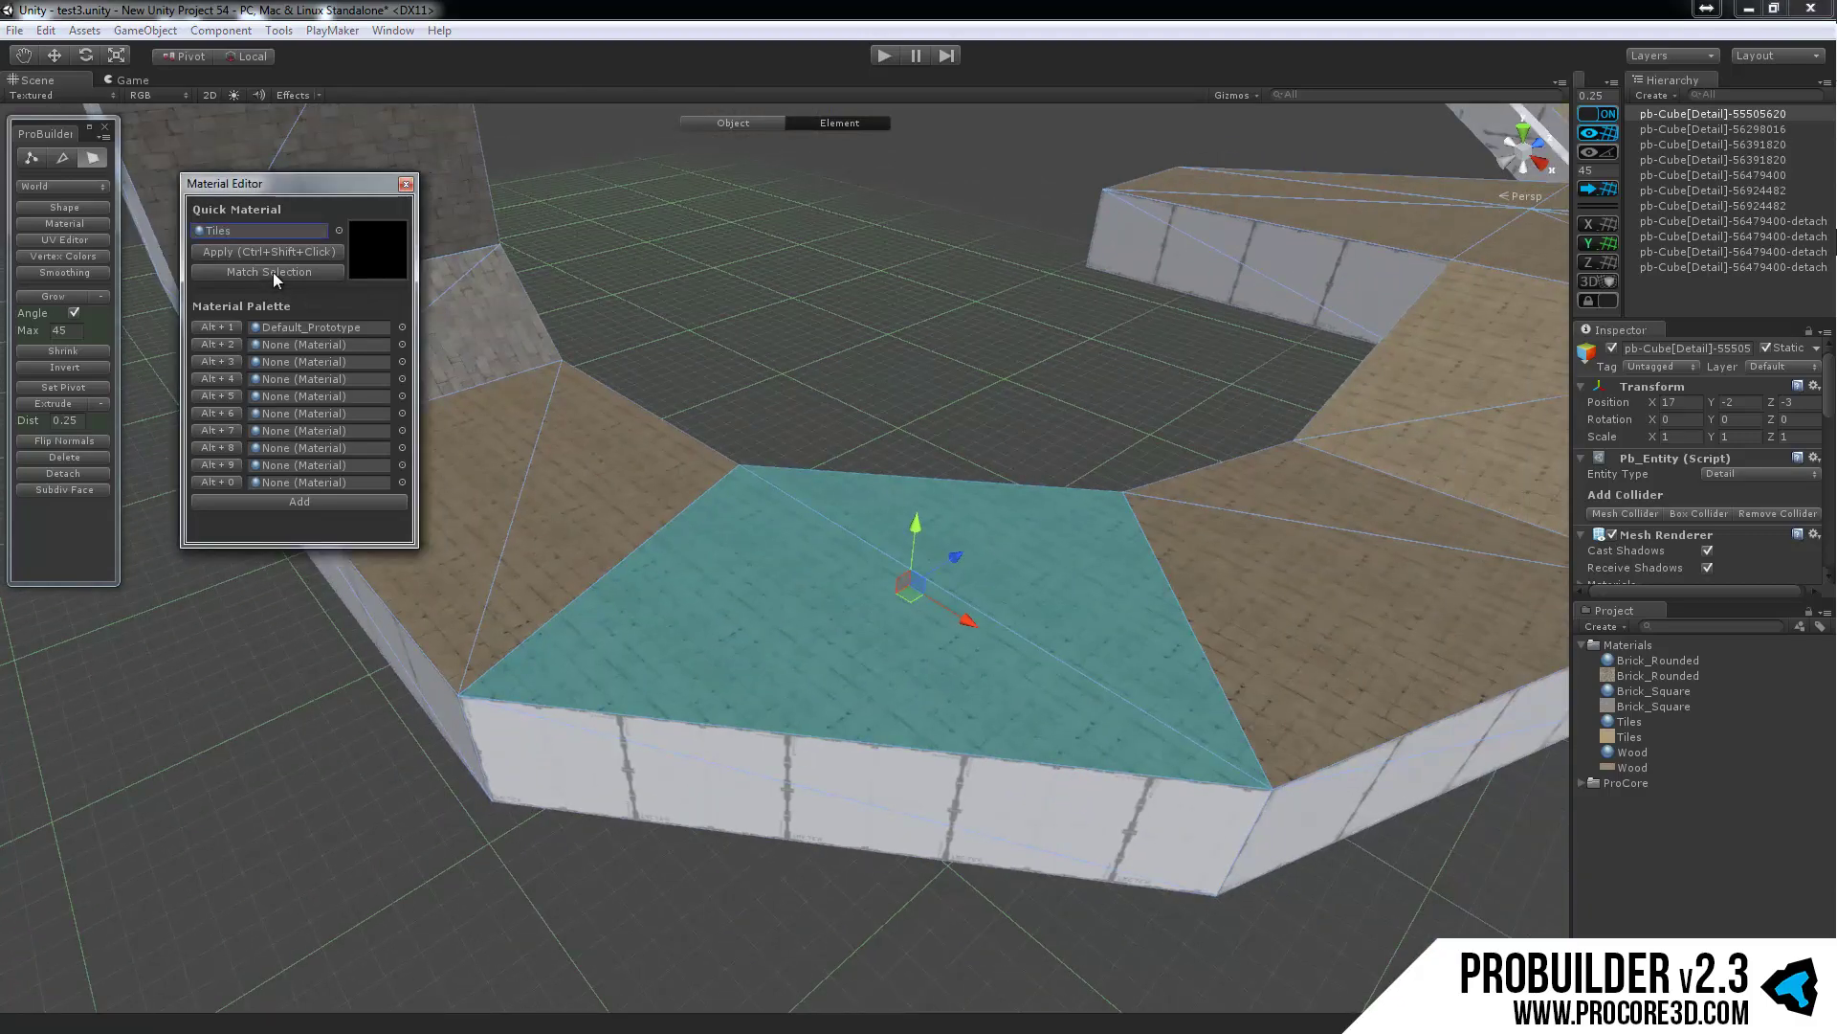
{"action": "left_click", "coordinate": [773, 745]}
{"action": "left_click", "coordinate": [282, 273]}
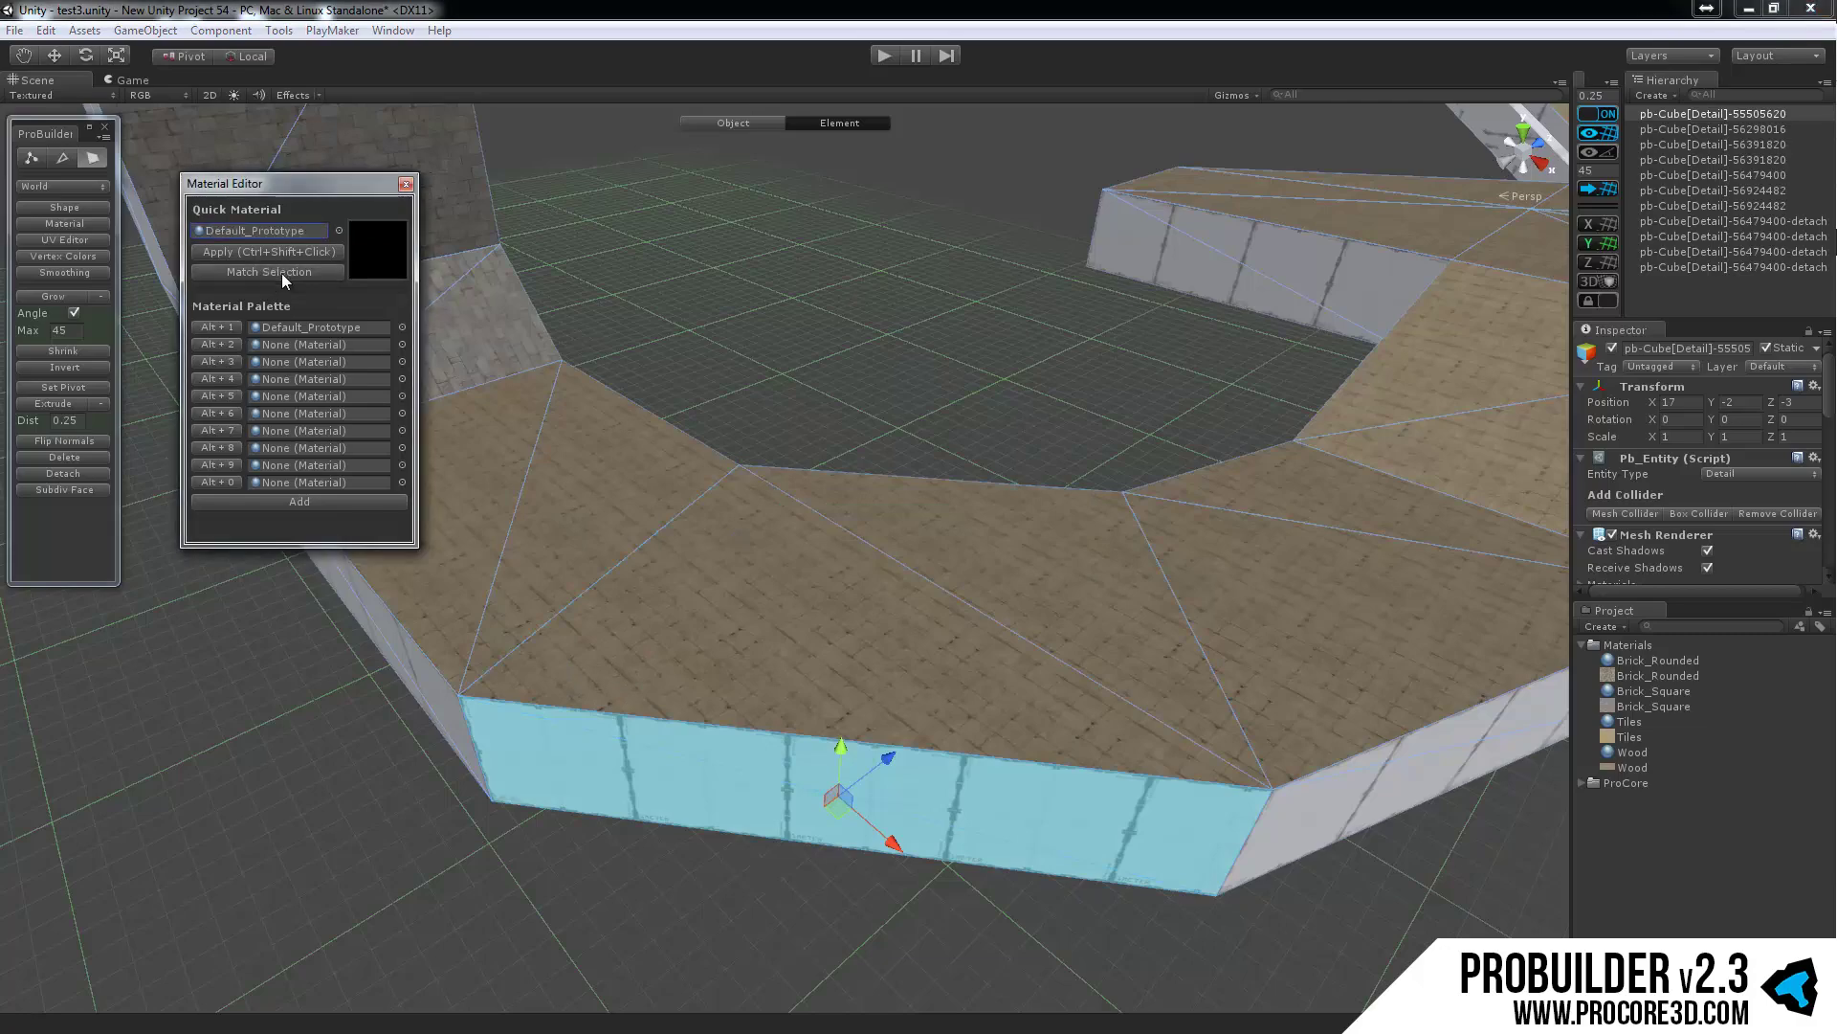
{"action": "left_click_drag", "start_coordinate": [833, 569], "coordinate": [679, 610], "text": "alt"}
{"action": "scroll", "coordinate": [899, 616], "scroll_direction": "down", "scroll_amount": 8}
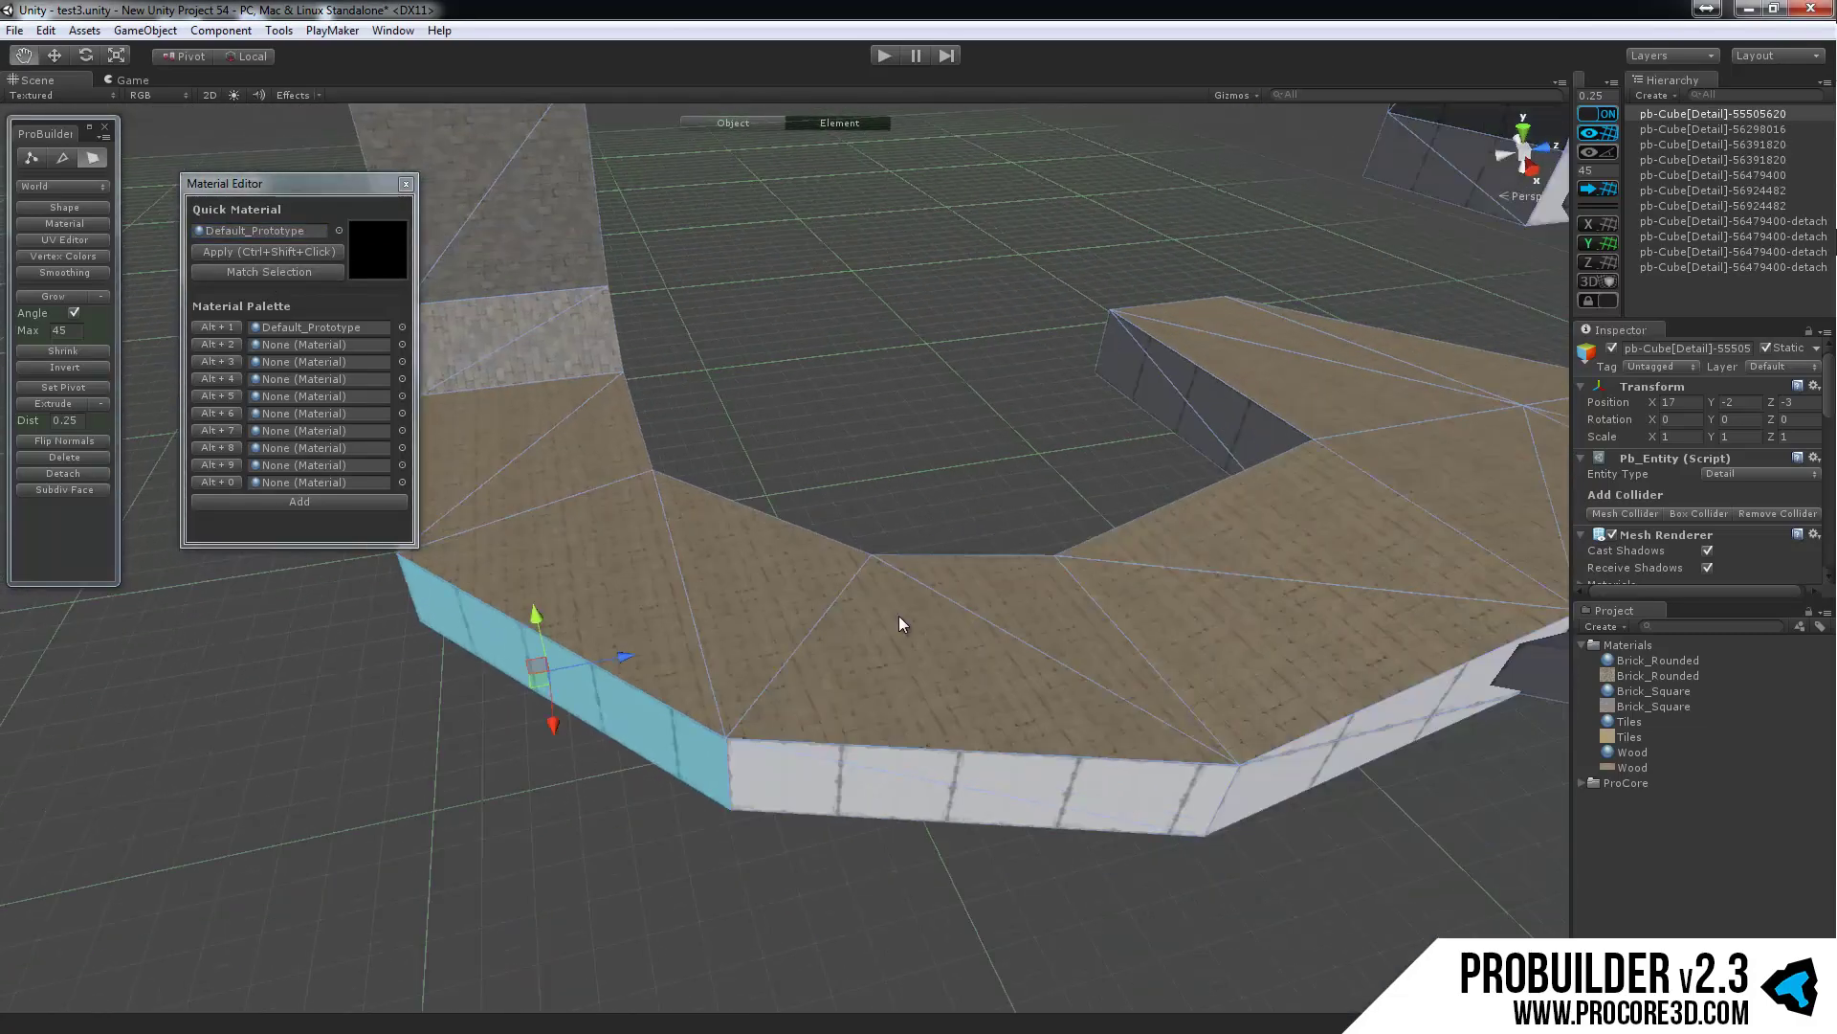
{"action": "left_click_drag", "start_coordinate": [1234, 614], "coordinate": [668, 591], "text": "alt"}
{"action": "middle_click_drag", "start_coordinate": [668, 591], "coordinate": [1339, 746]}
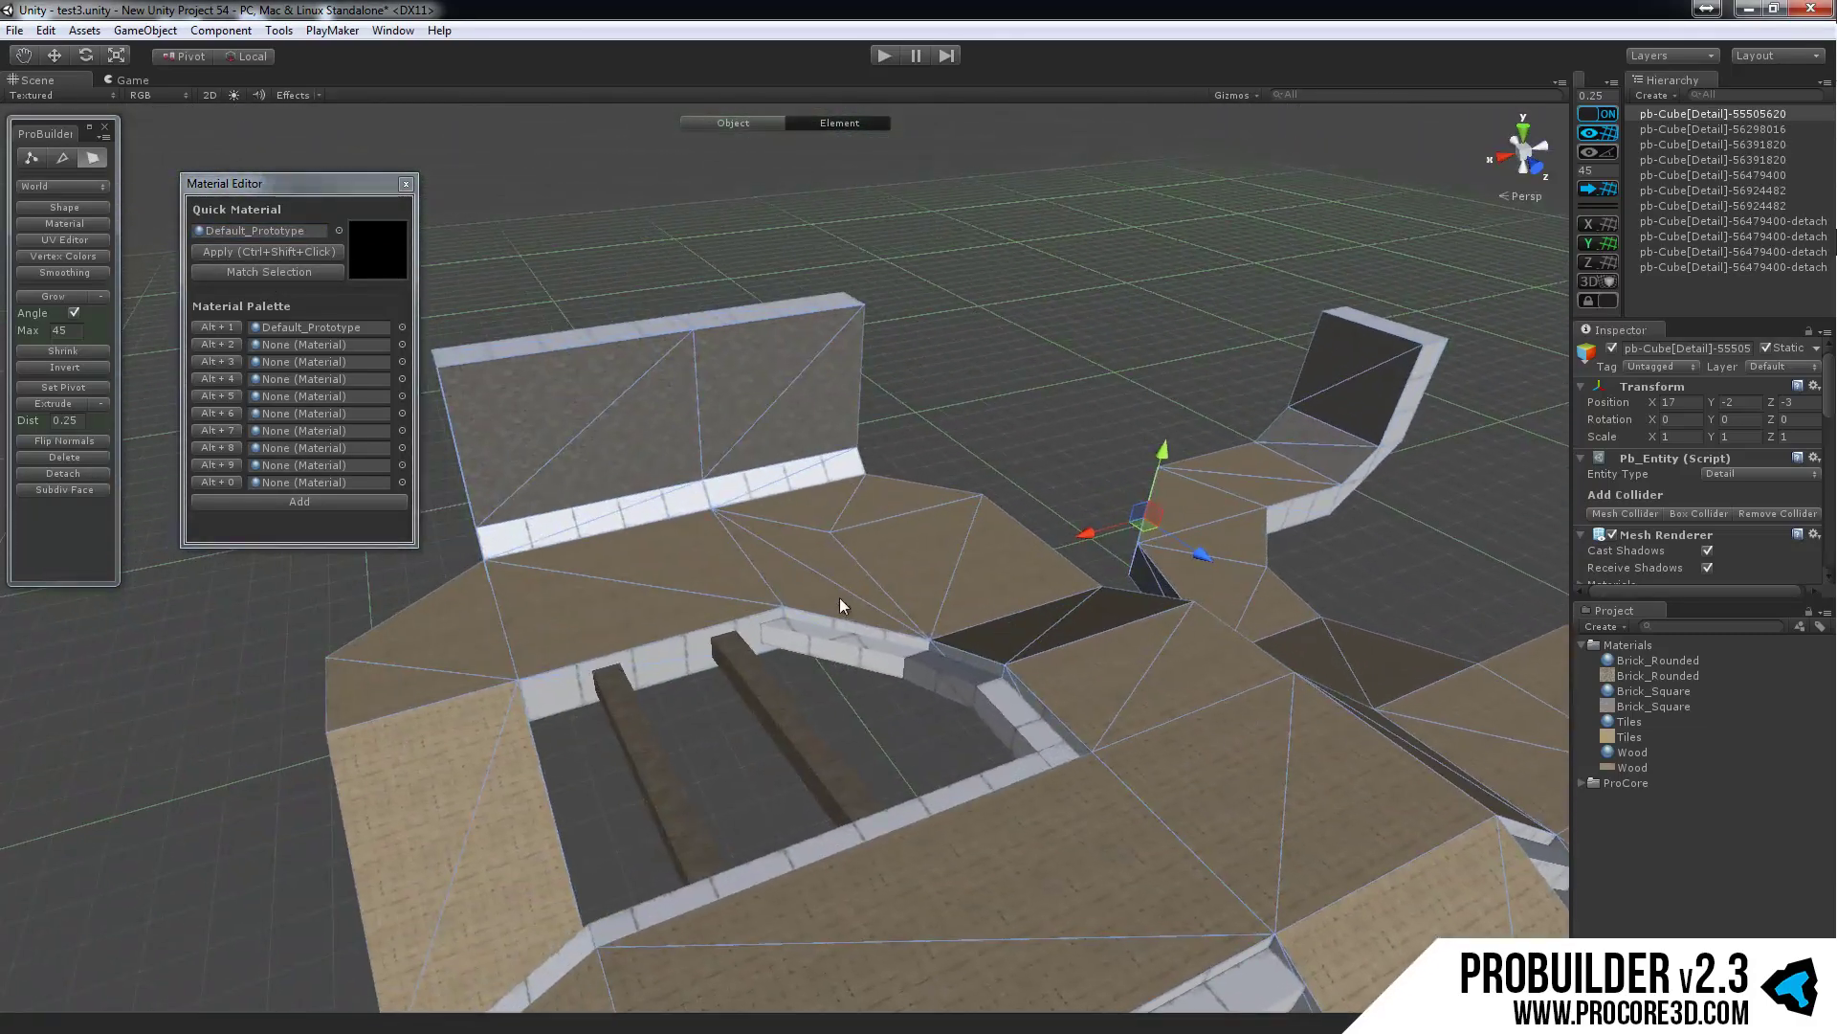
{"action": "scroll", "coordinate": [838, 596], "scroll_direction": "up", "scroll_amount": 4}
{"action": "mouse_move", "coordinate": [800, 587]}
{"action": "left_mouse_down", "text": "alt"}
{"action": "mouse_move", "coordinate": [756, 586]}
{"action": "mouse_move", "coordinate": [806, 552]}
{"action": "left_mouse_up", "text": "alt"}
{"action": "middle_click_drag", "start_coordinate": [713, 550], "coordinate": [793, 552]}
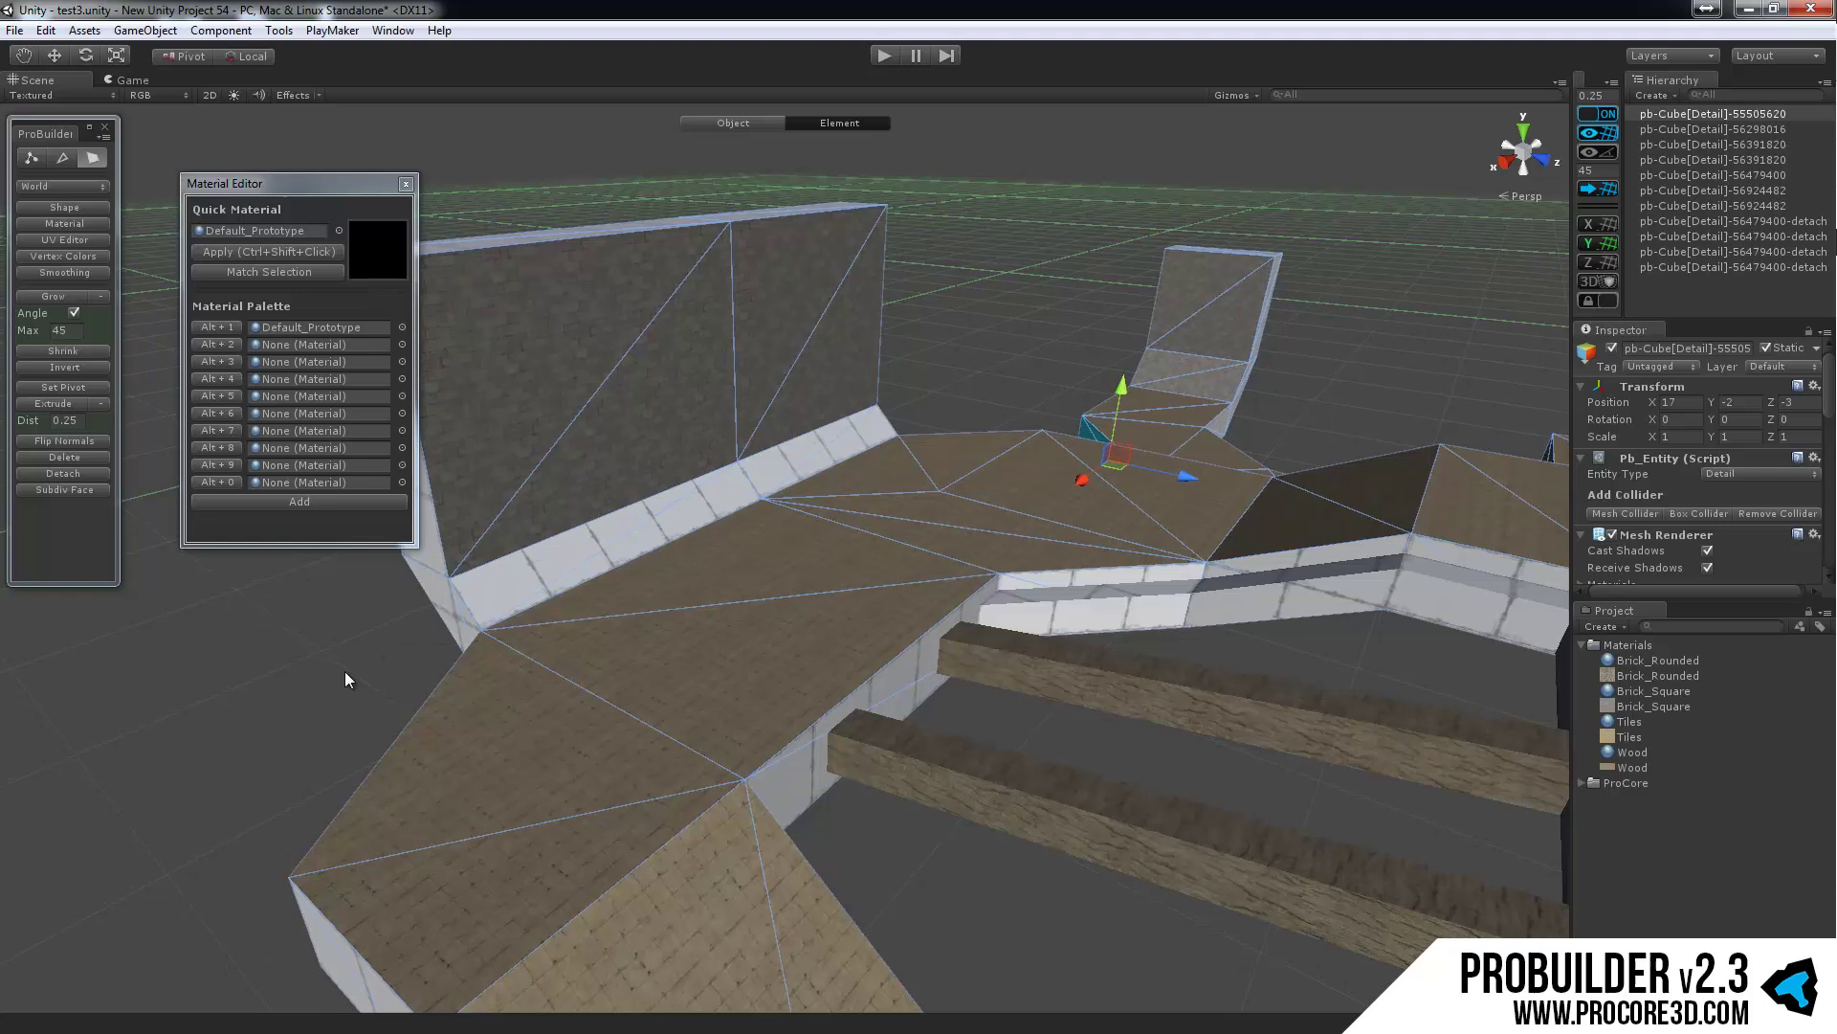
Step: Collapse the Materials folder in the project files and try a text search, leaving the search empty
{"action": "left_click", "coordinate": [1581, 643]}
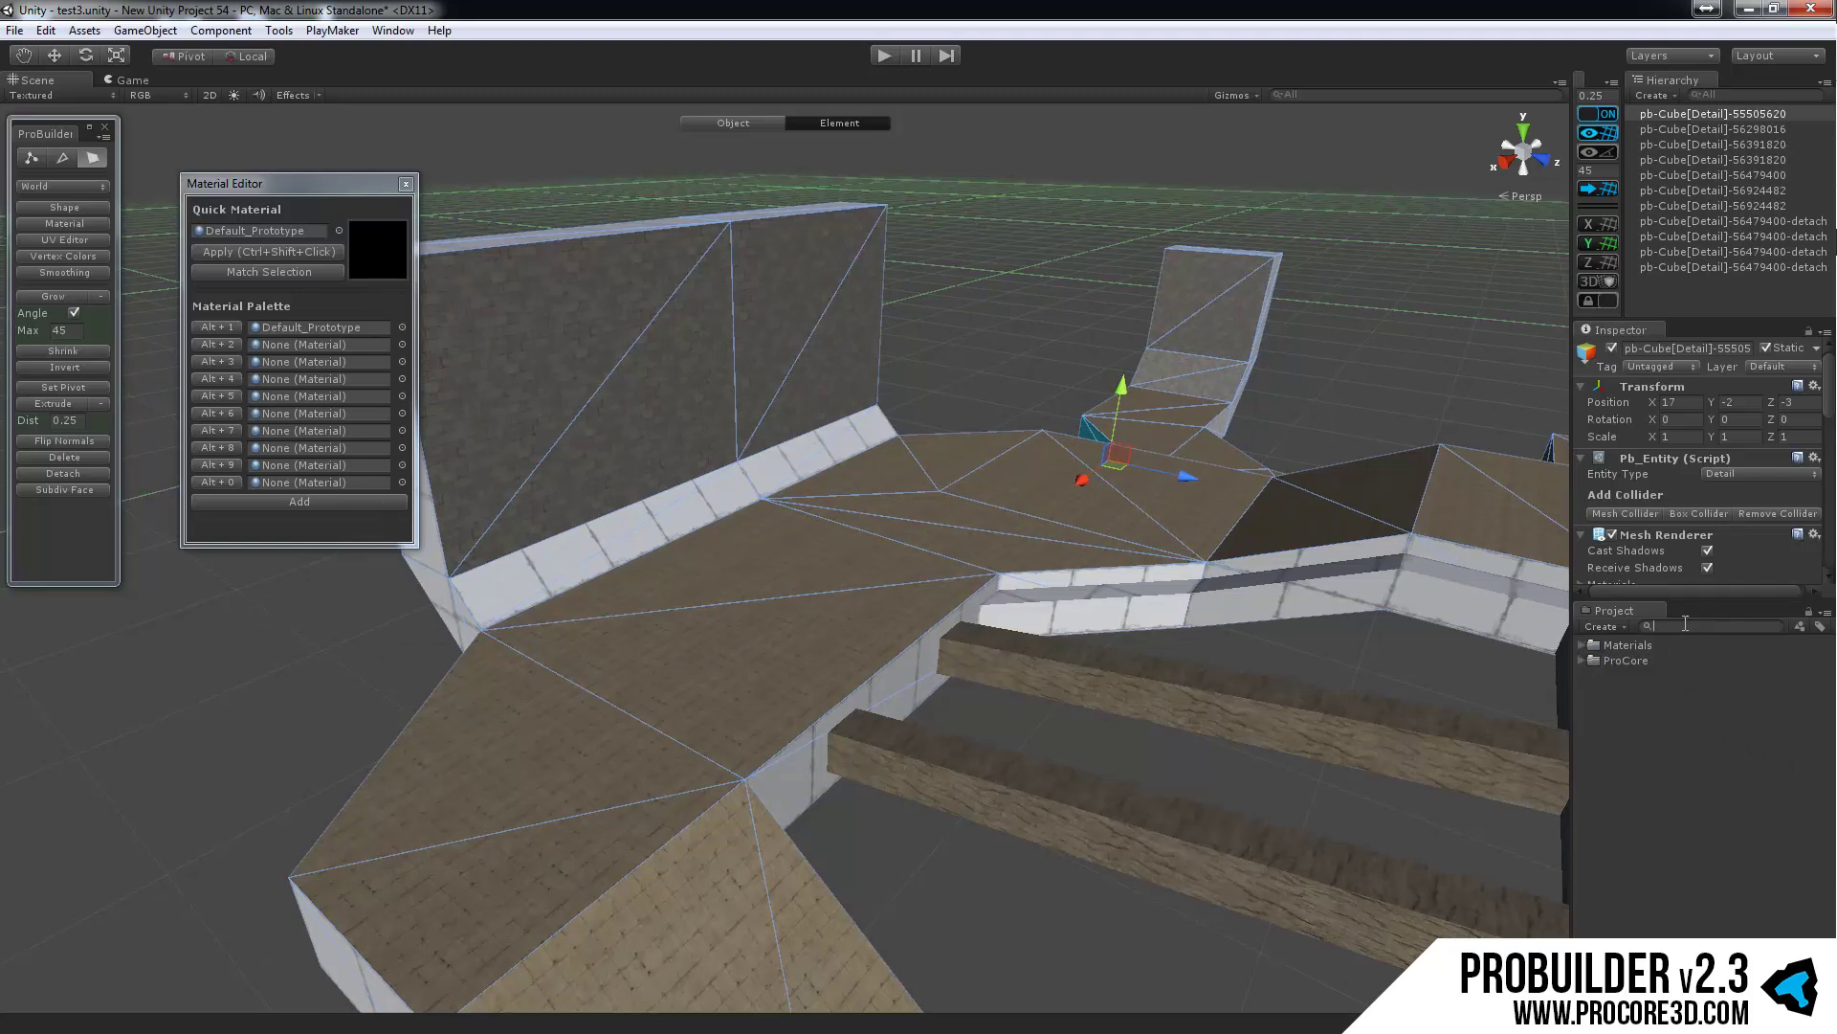
{"action": "type", "text": "fsdf"}
{"action": "left_click", "coordinate": [1777, 625]}
Step: Assign Brick_Rounded, Brick_Square and Tiles to material palette slots 2, 3 and 4, and make the Material Editor window taller
{"action": "left_click", "coordinate": [402, 343]}
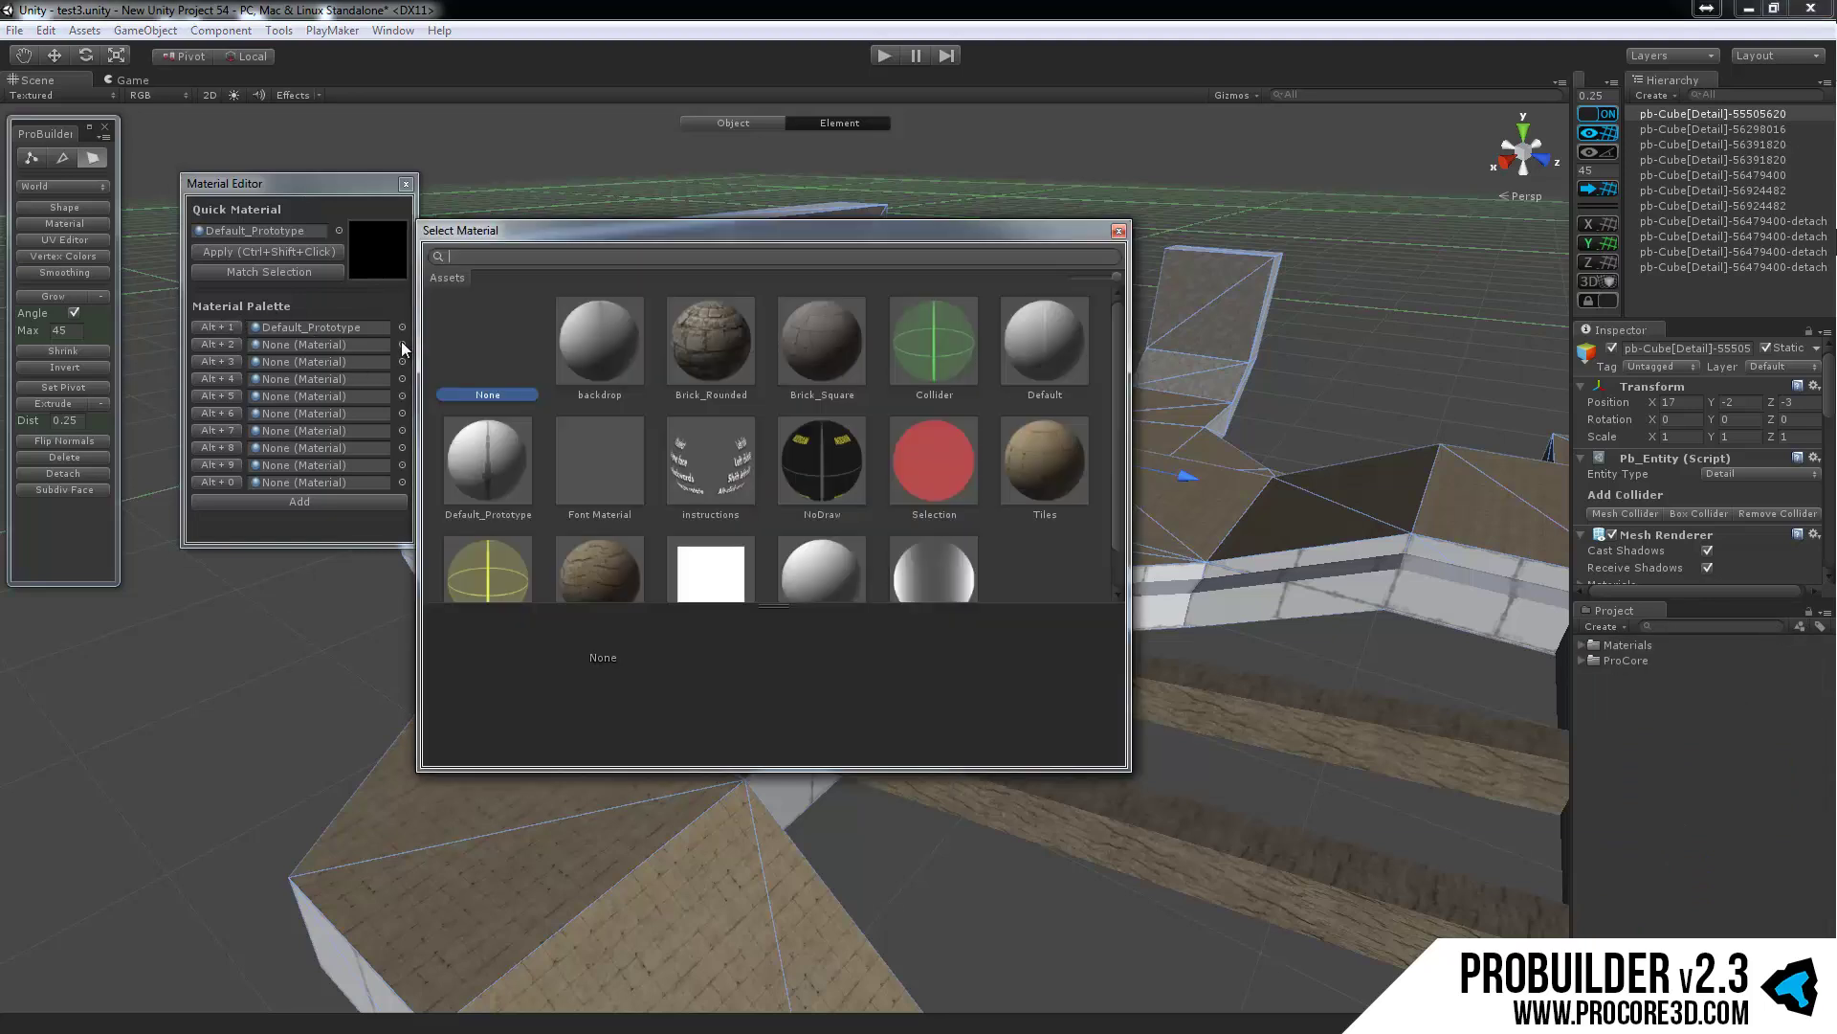
{"action": "double_click", "coordinate": [709, 345]}
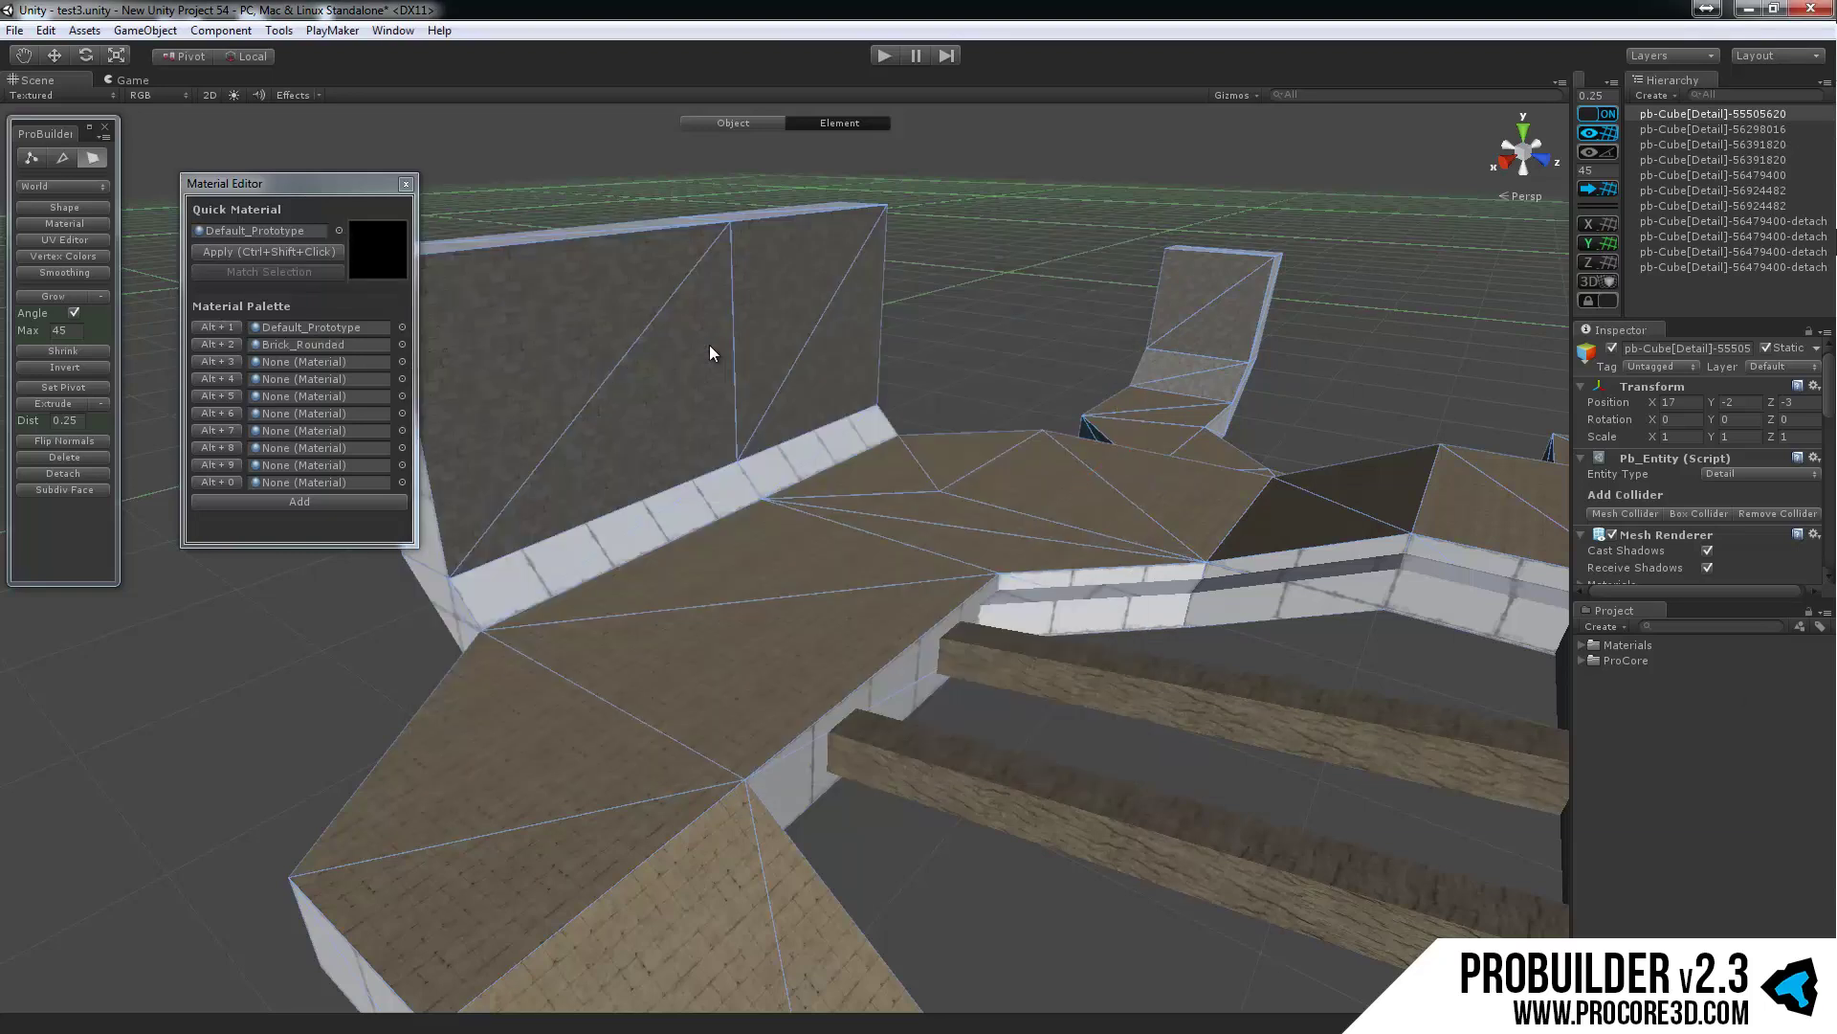
{"action": "left_click", "coordinate": [402, 361]}
{"action": "double_click", "coordinate": [844, 340]}
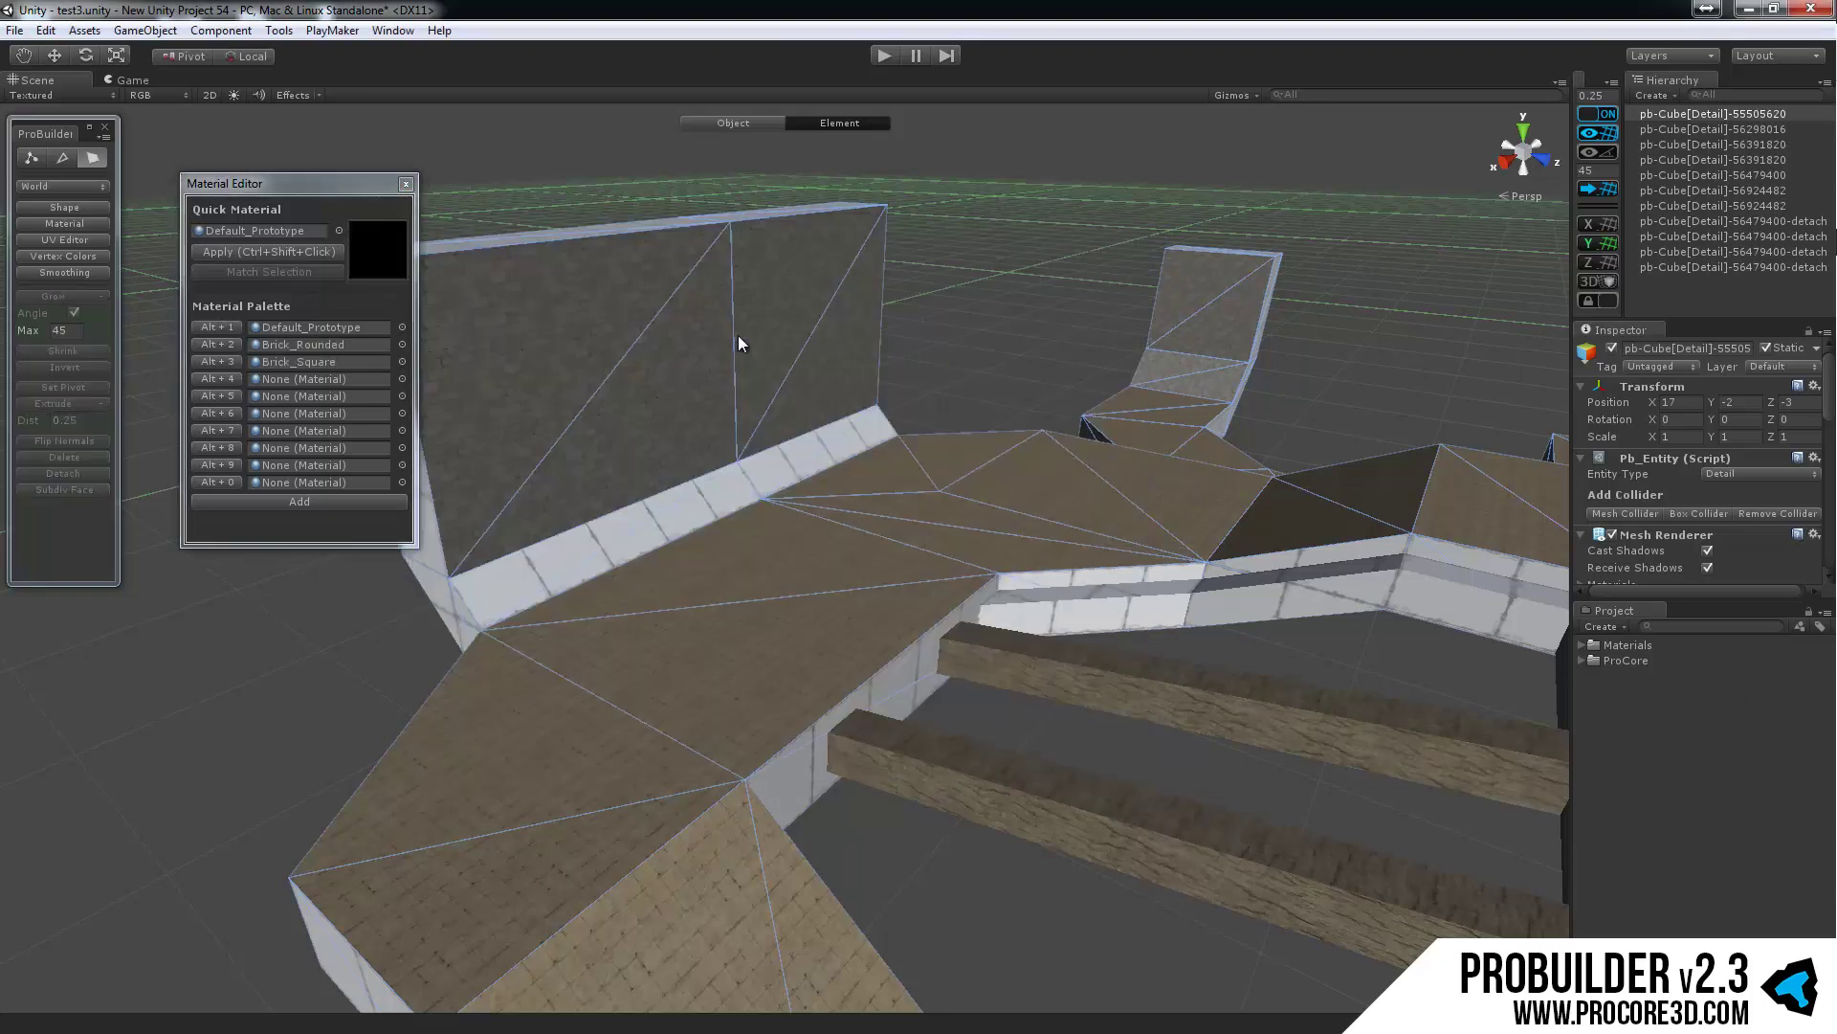
{"action": "left_click", "coordinate": [402, 378]}
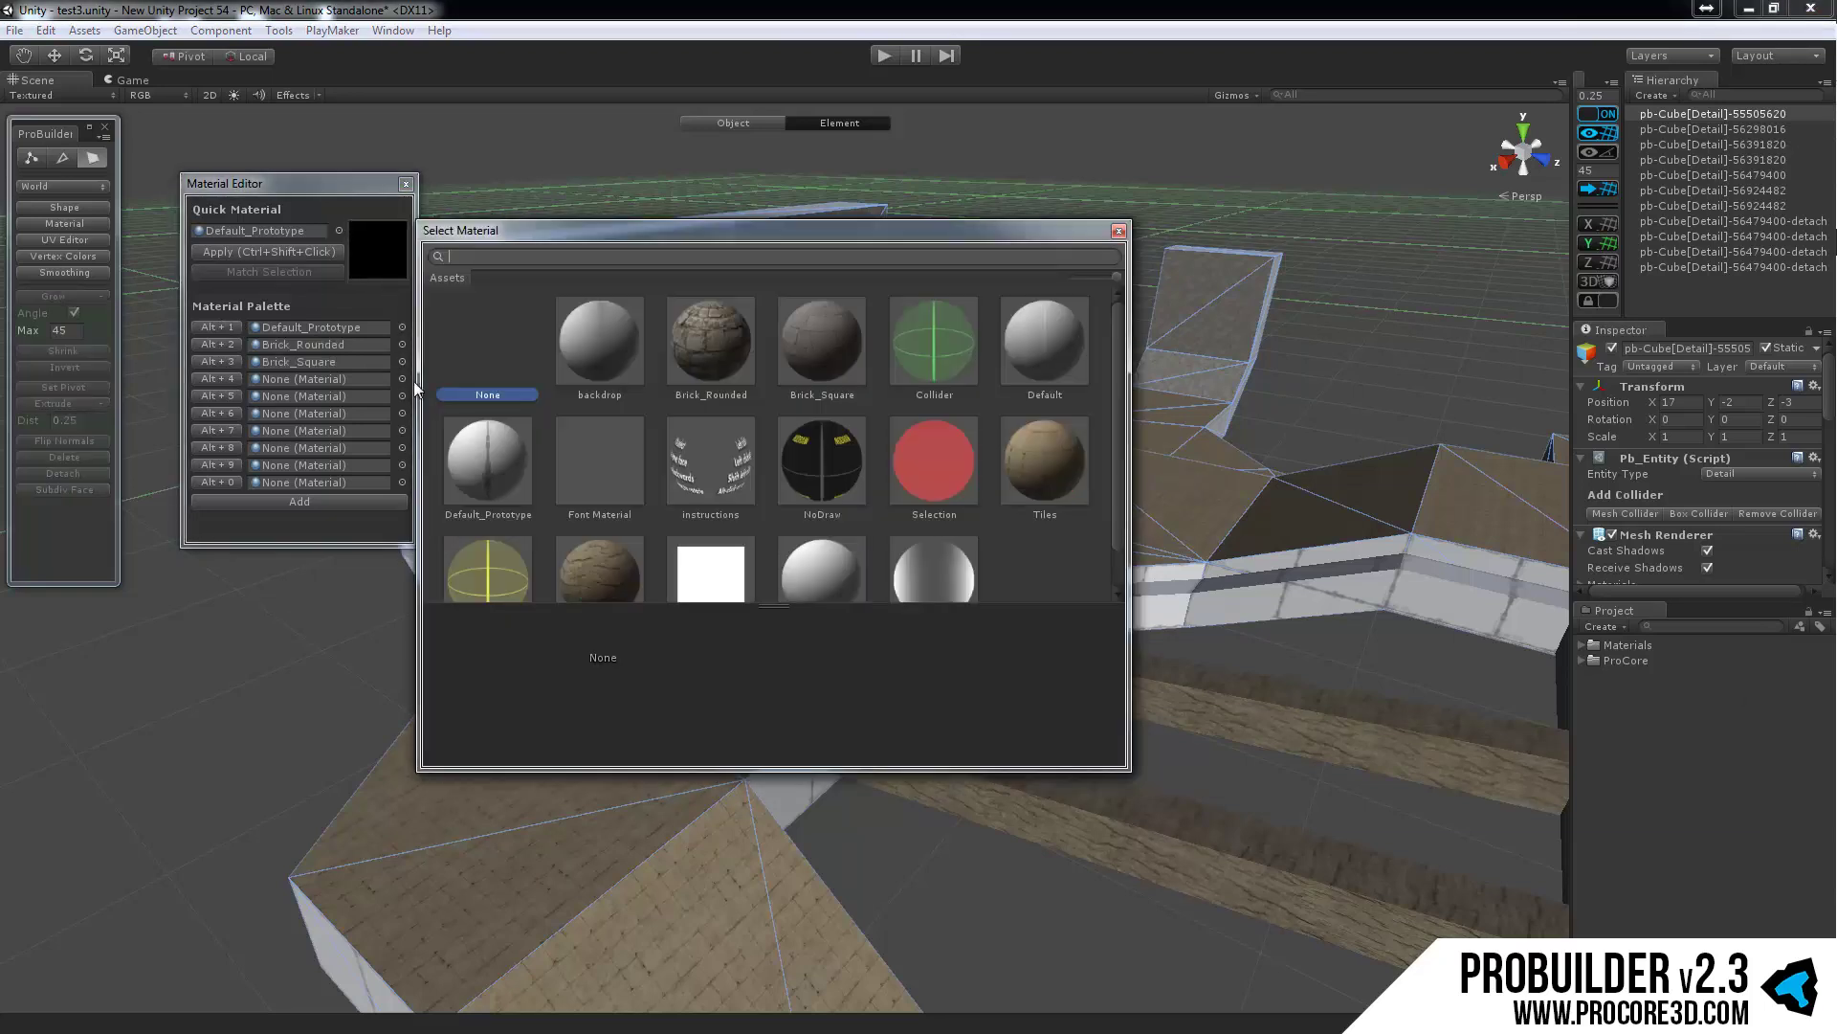
{"action": "double_click", "coordinate": [1043, 471]}
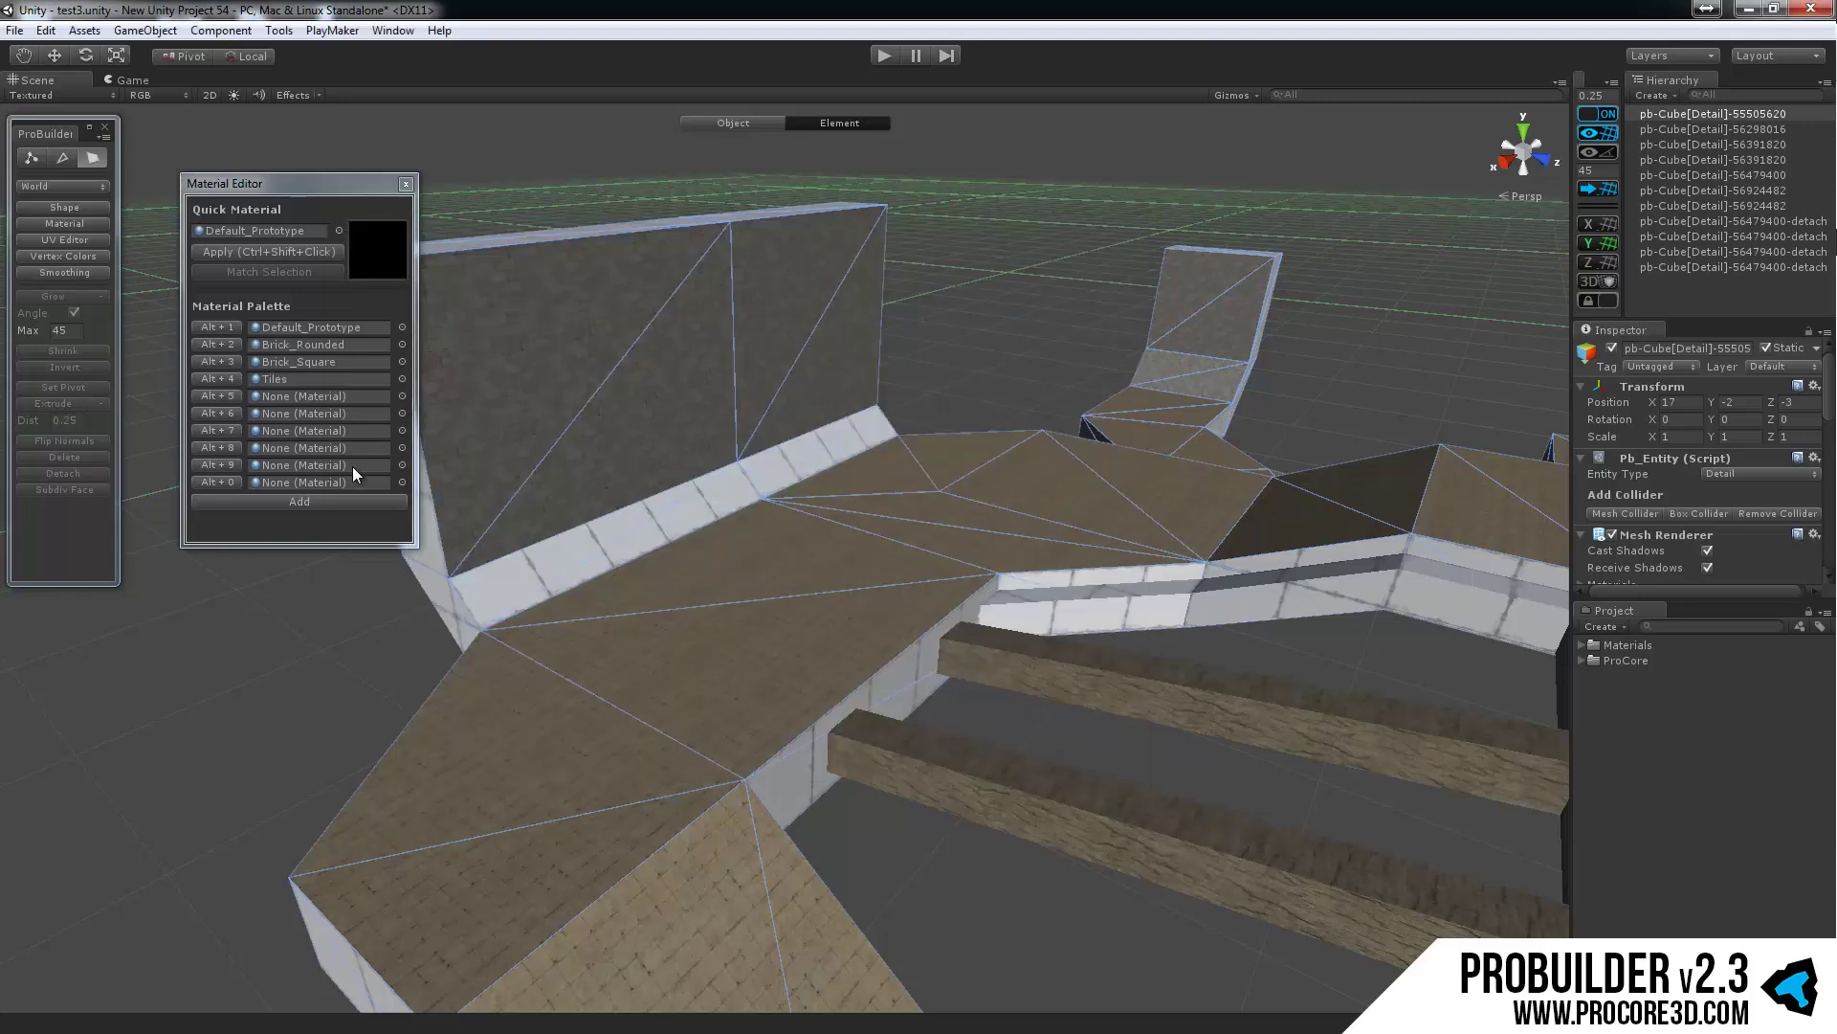
{"action": "left_click_drag", "start_coordinate": [360, 544], "coordinate": [359, 603]}
{"action": "left_click_drag", "start_coordinate": [951, 409], "coordinate": [948, 453], "text": "alt"}
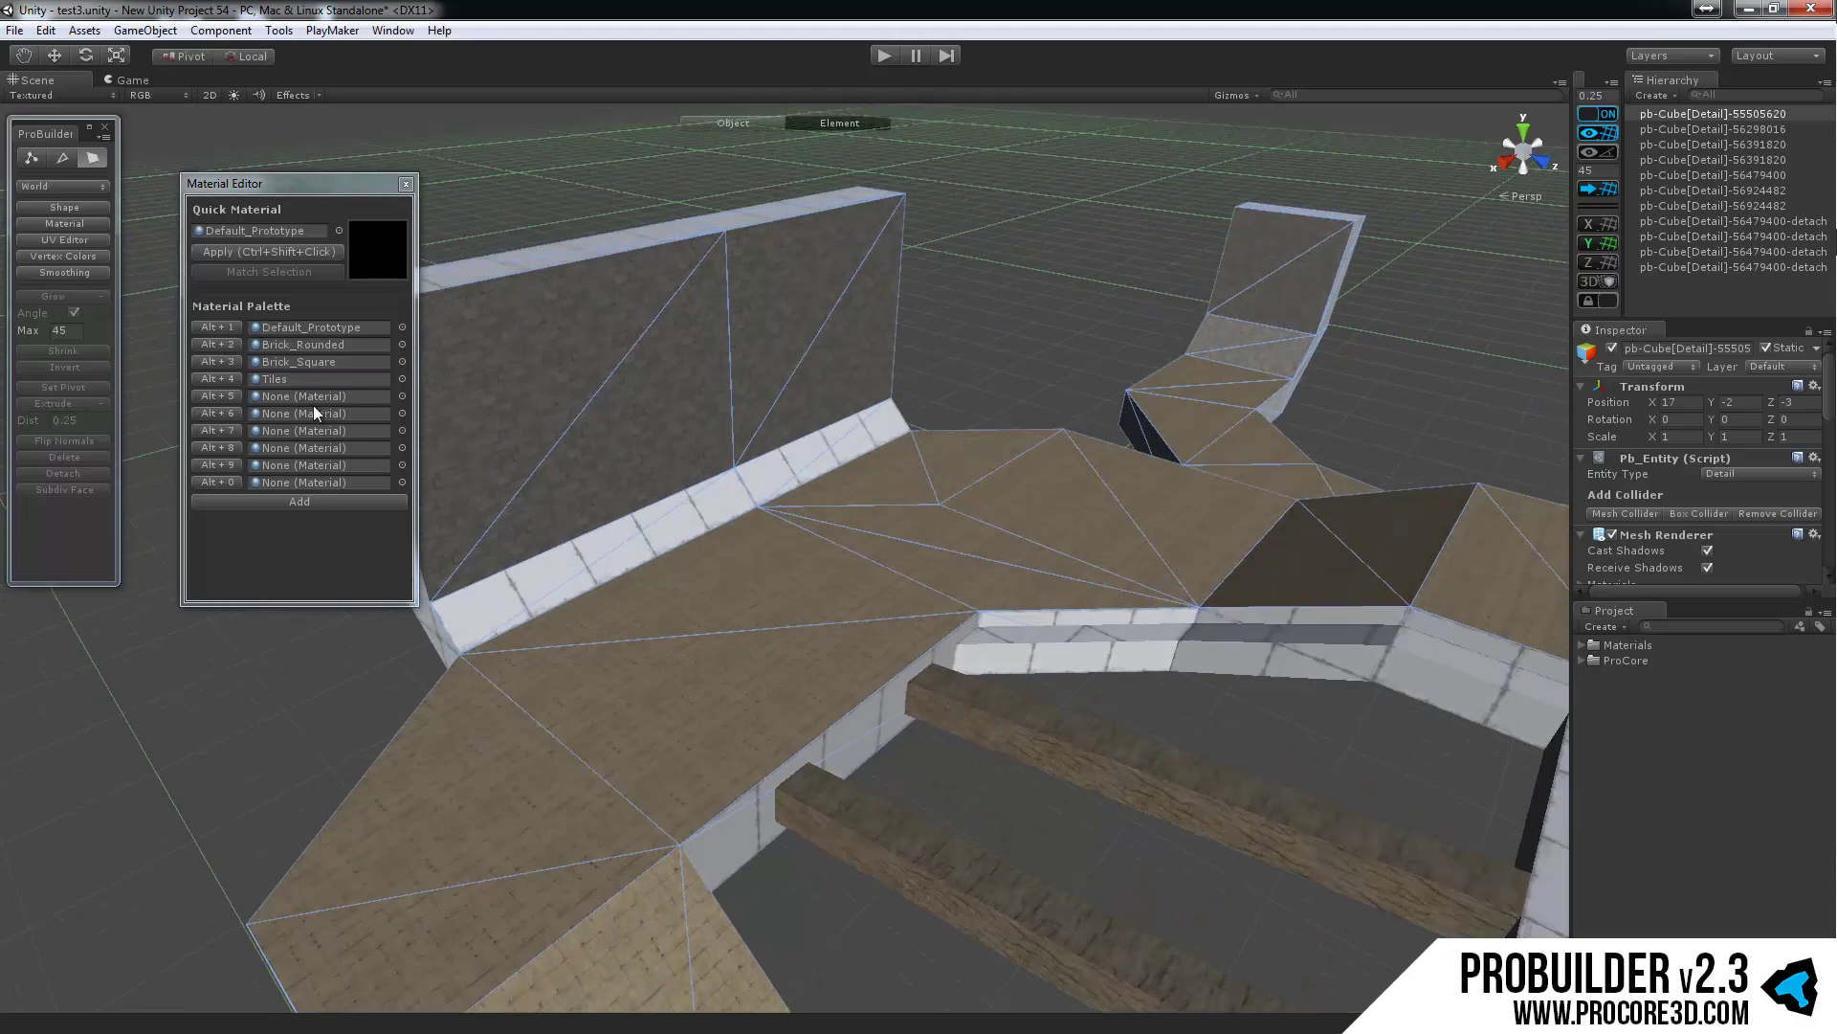
{"action": "left_click", "coordinate": [542, 402]}
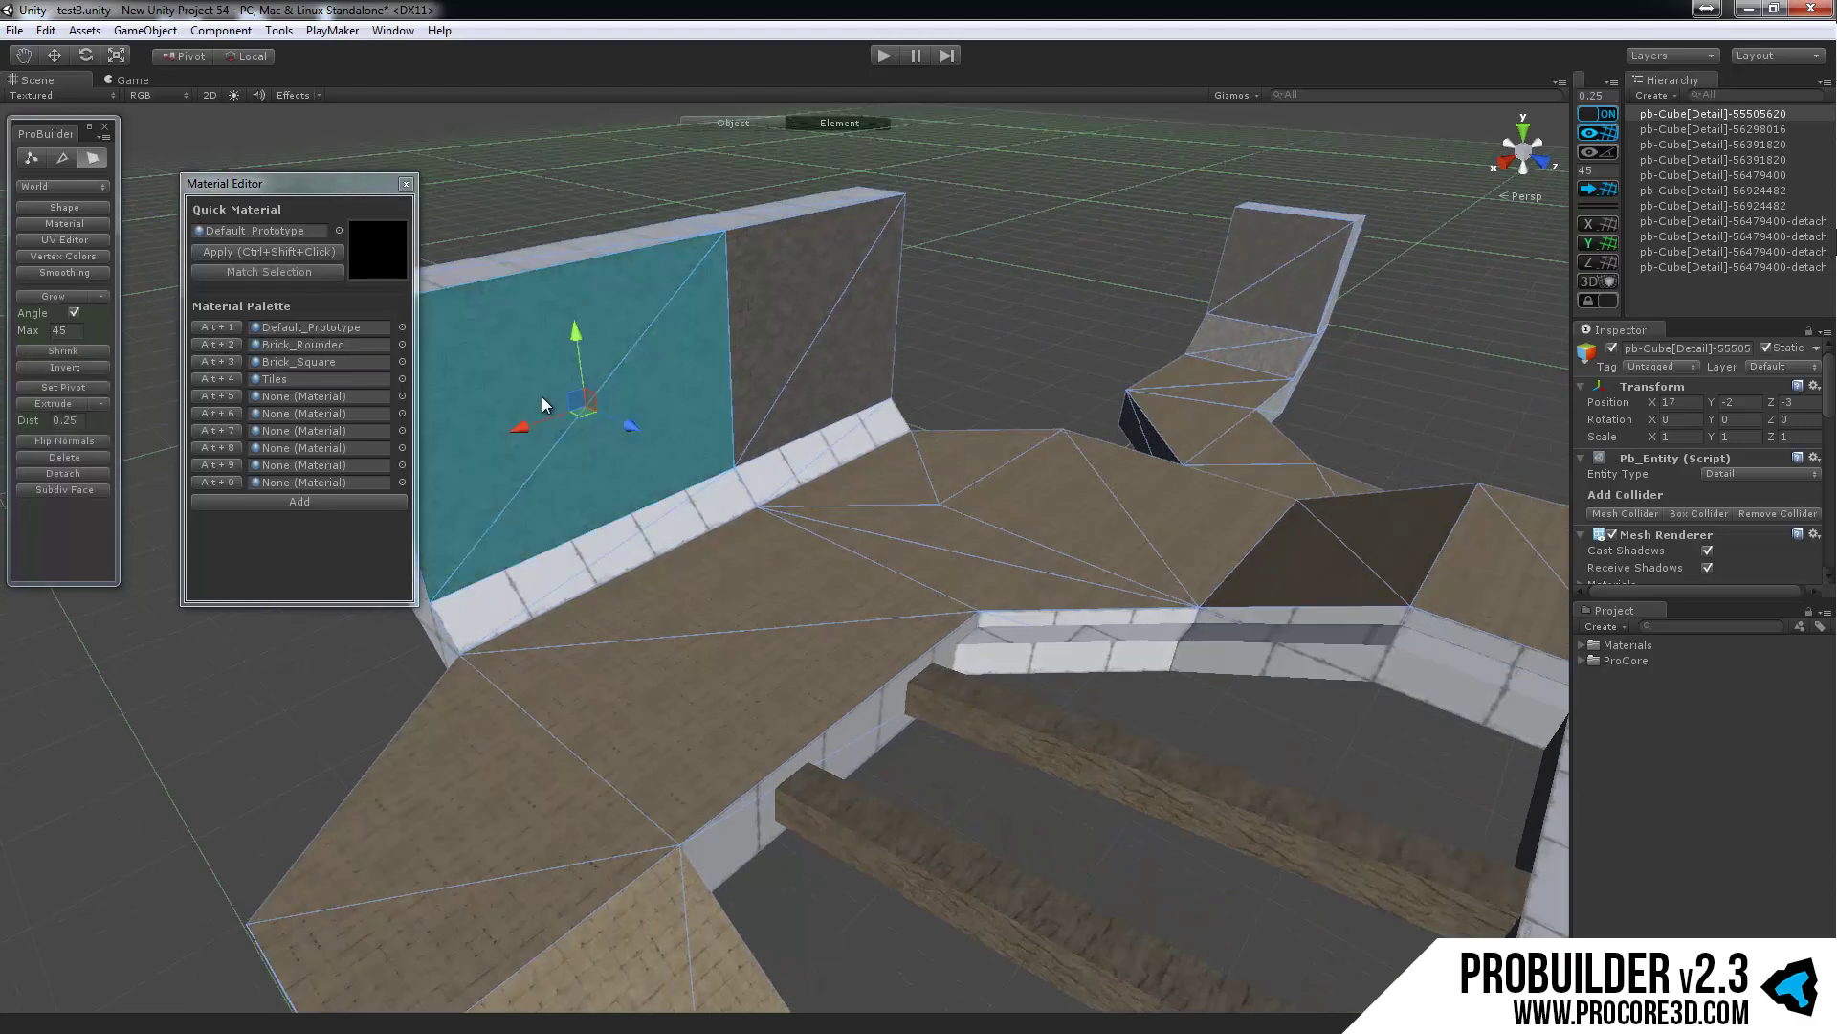
{"action": "left_click", "coordinate": [666, 511]}
Step: Select the adjoining white outer side faces of the walkway, from the long end wall's base down to the lower ramp
{"action": "left_click_drag", "start_coordinate": [900, 636], "coordinate": [1145, 578], "text": "alt"}
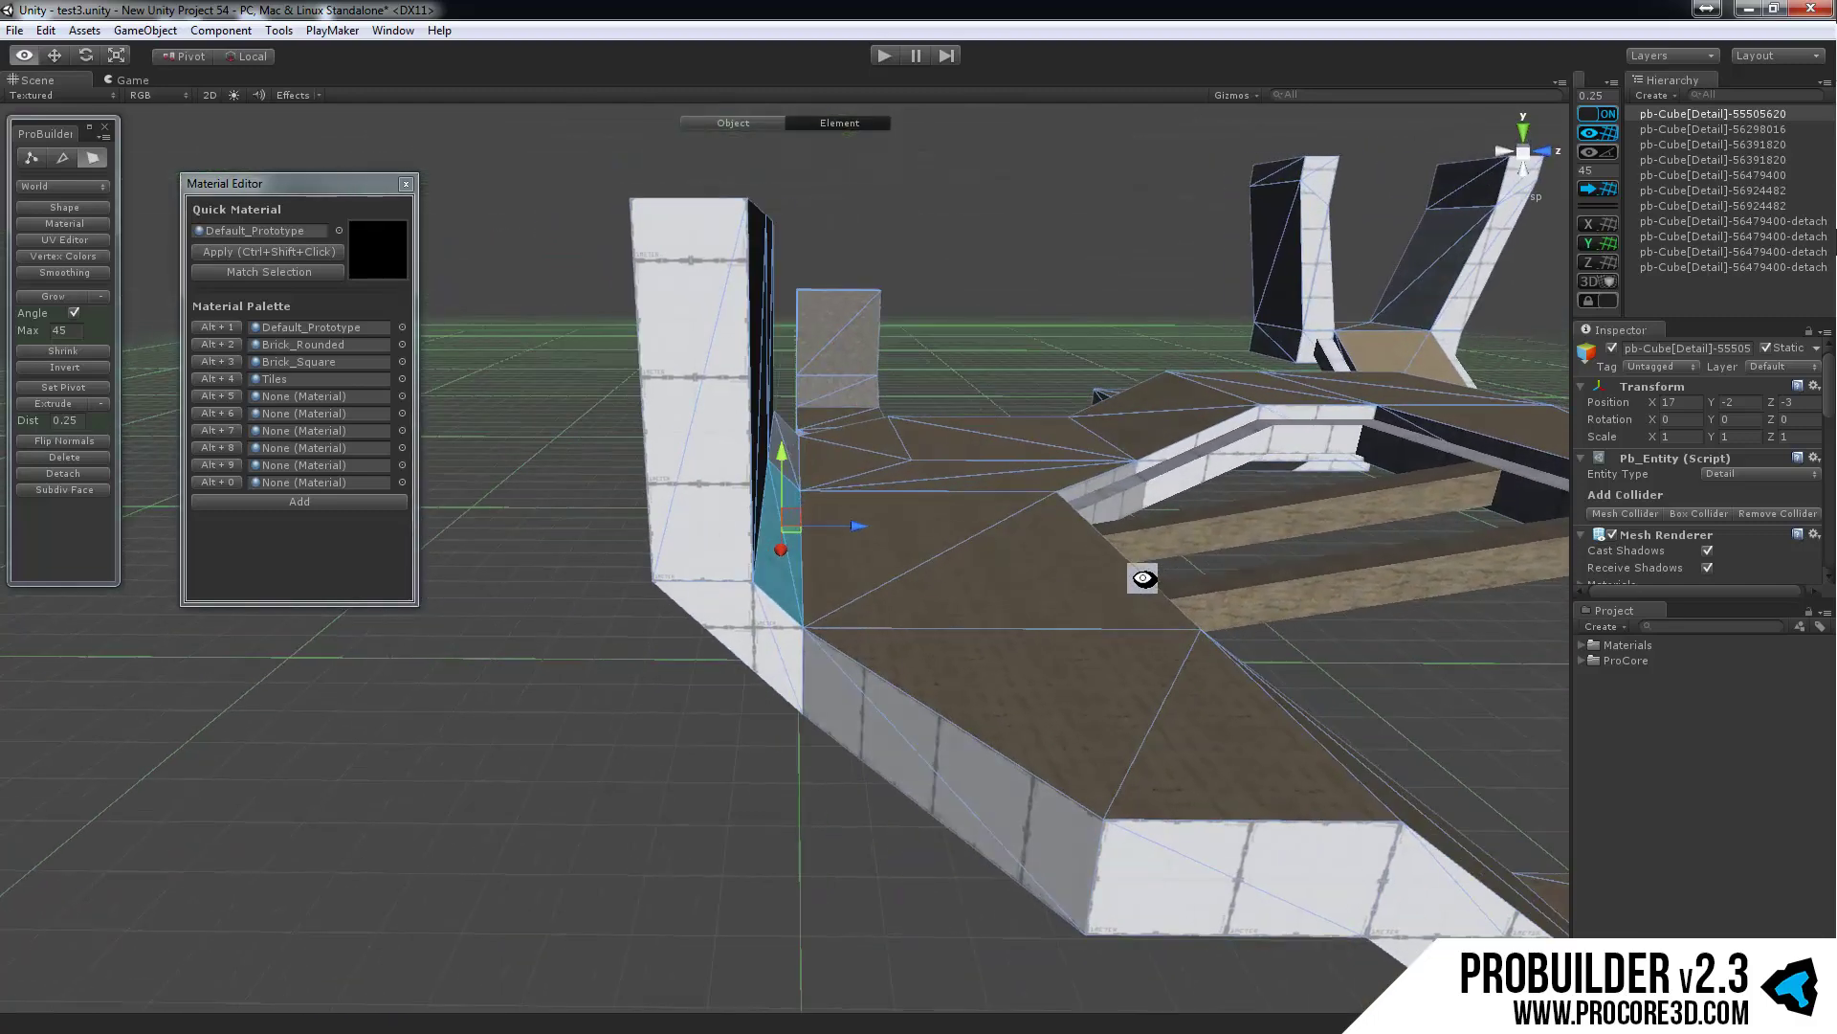
{"action": "left_click_drag", "start_coordinate": [928, 740], "coordinate": [930, 621], "text": "alt"}
{"action": "left_click", "coordinate": [612, 627]}
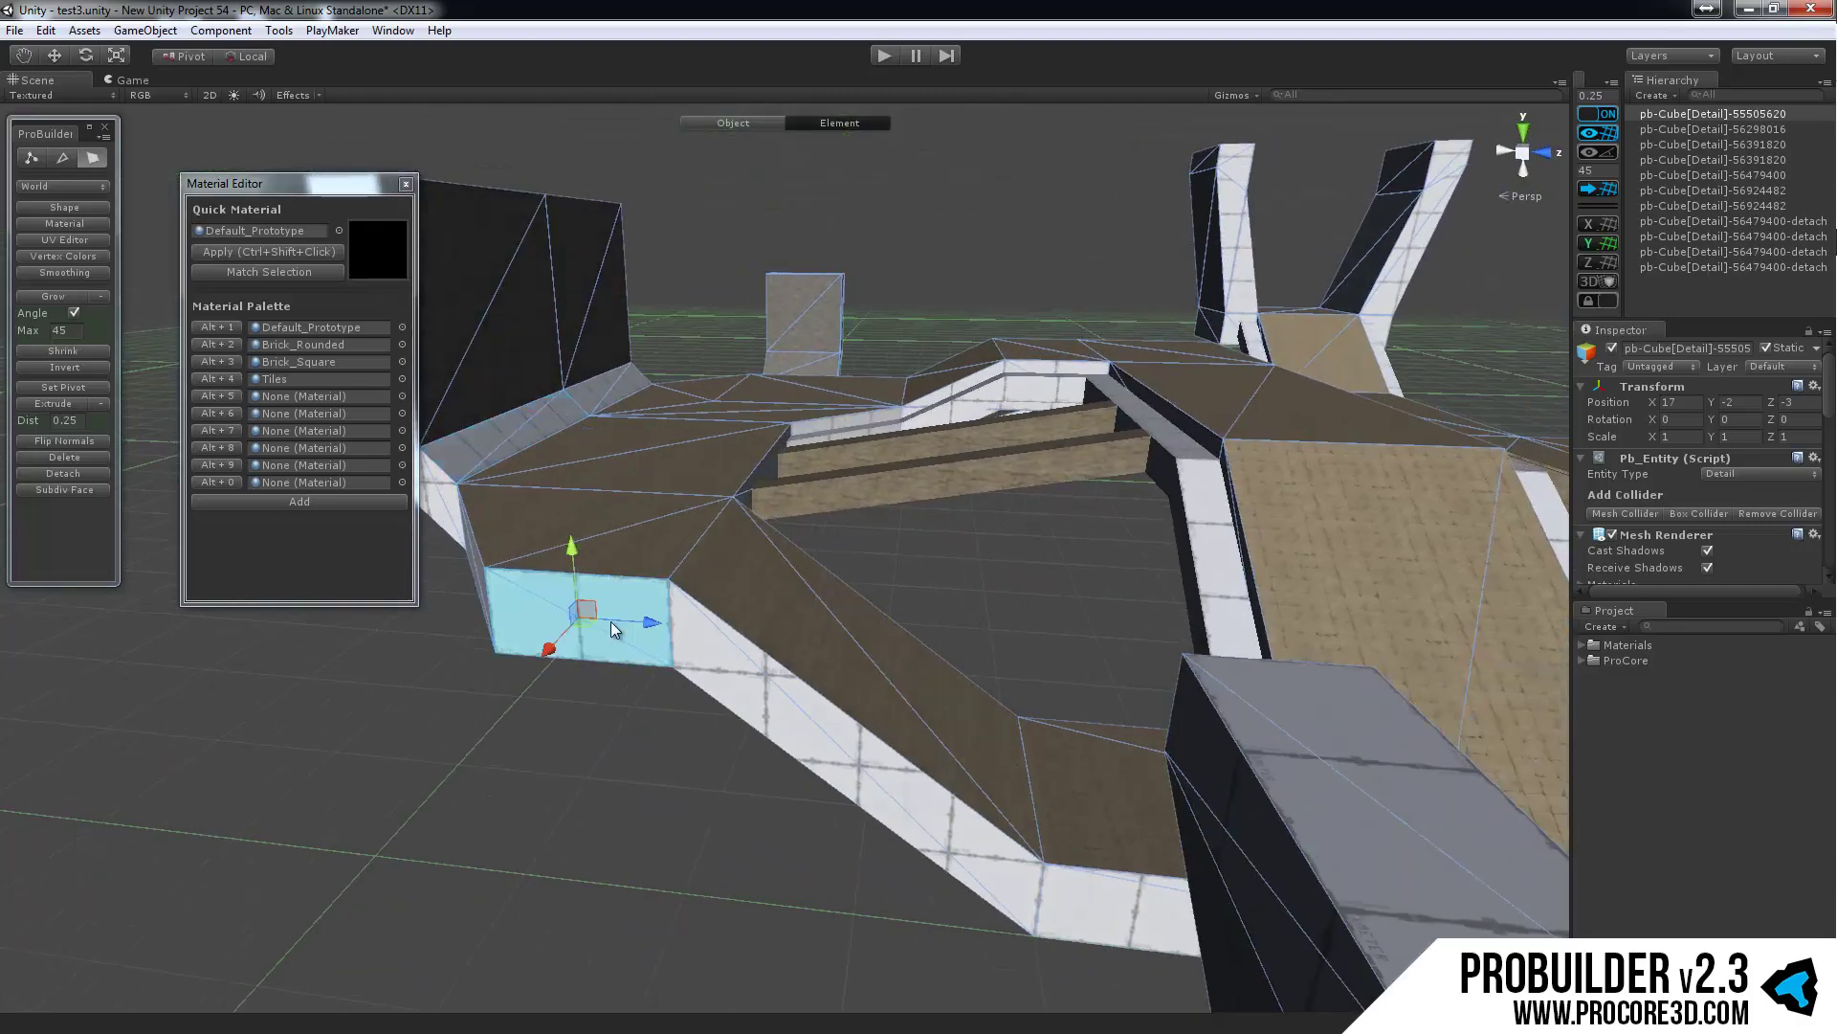
{"action": "left_click", "coordinate": [790, 697], "text": "shift"}
{"action": "left_click_drag", "start_coordinate": [792, 698], "coordinate": [937, 617], "text": "alt"}
{"action": "left_click", "coordinate": [852, 605], "text": "shift"}
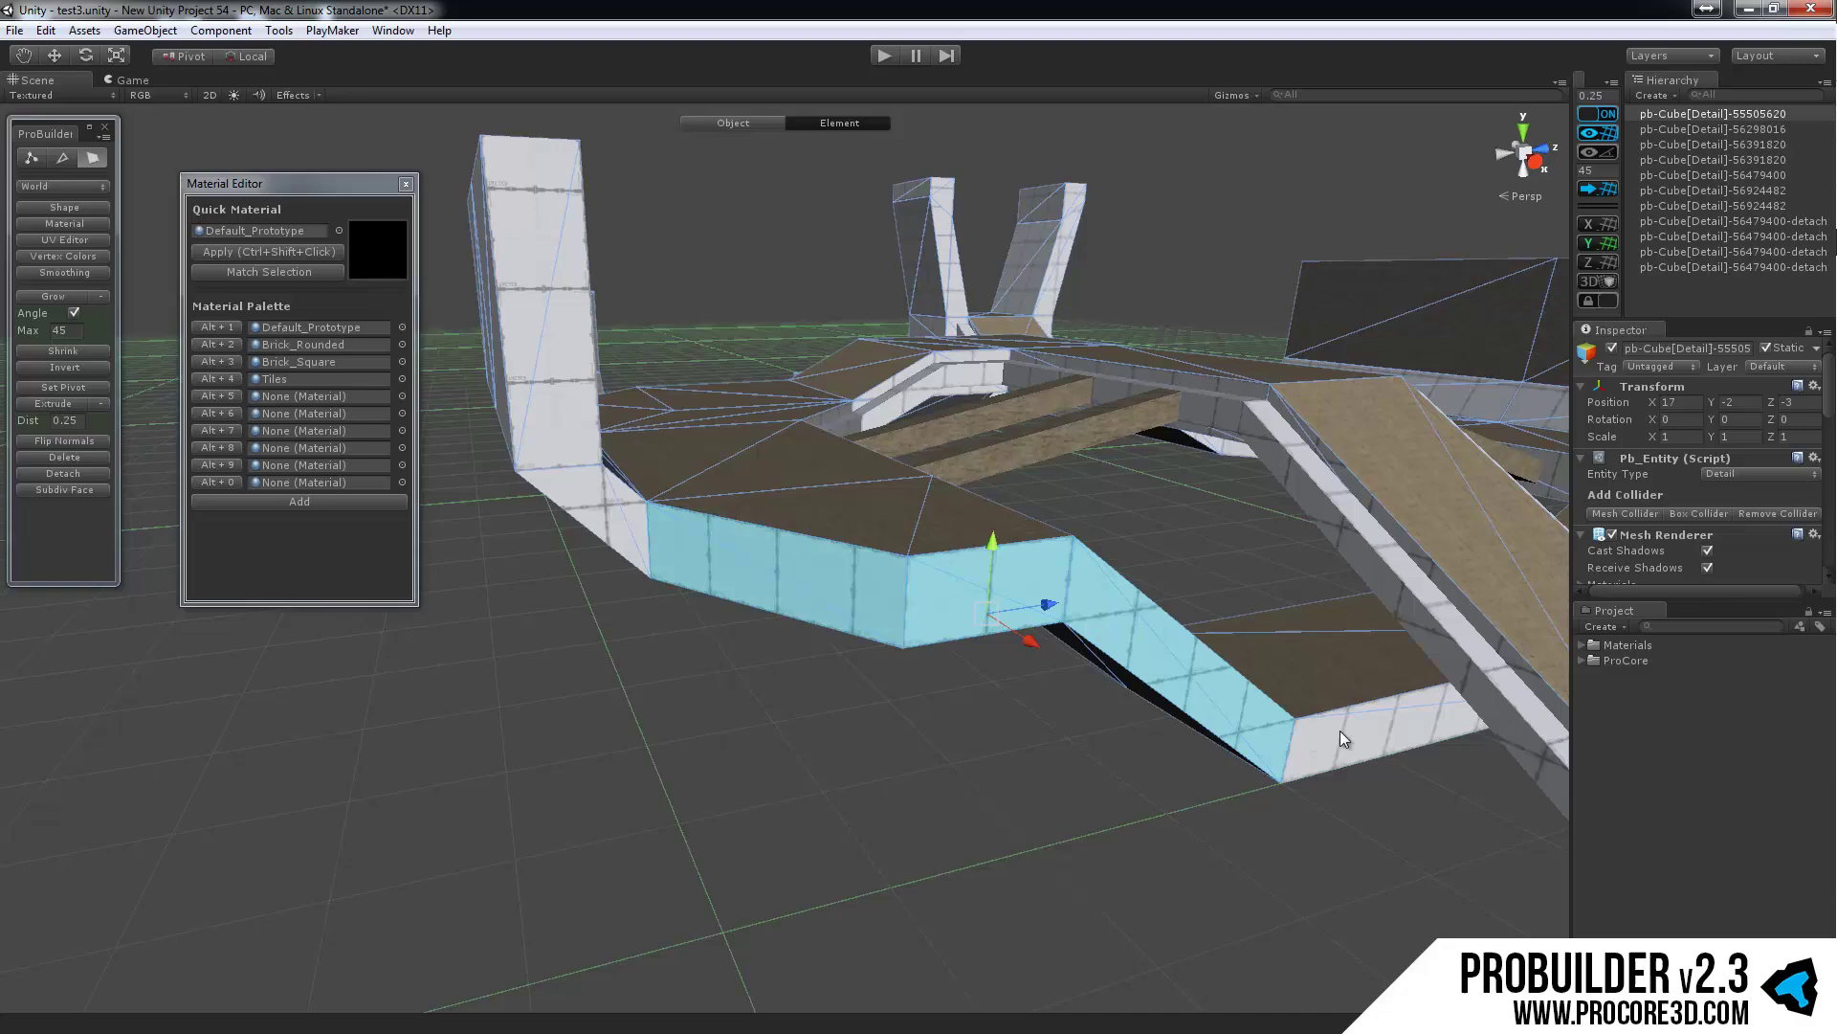
Step: Extend the selection along the walkway's remaining outer side faces, apply Brick_Rounded from the palette to them, and deselect
{"action": "left_click_drag", "start_coordinate": [1340, 731], "coordinate": [861, 562], "text": "alt"}
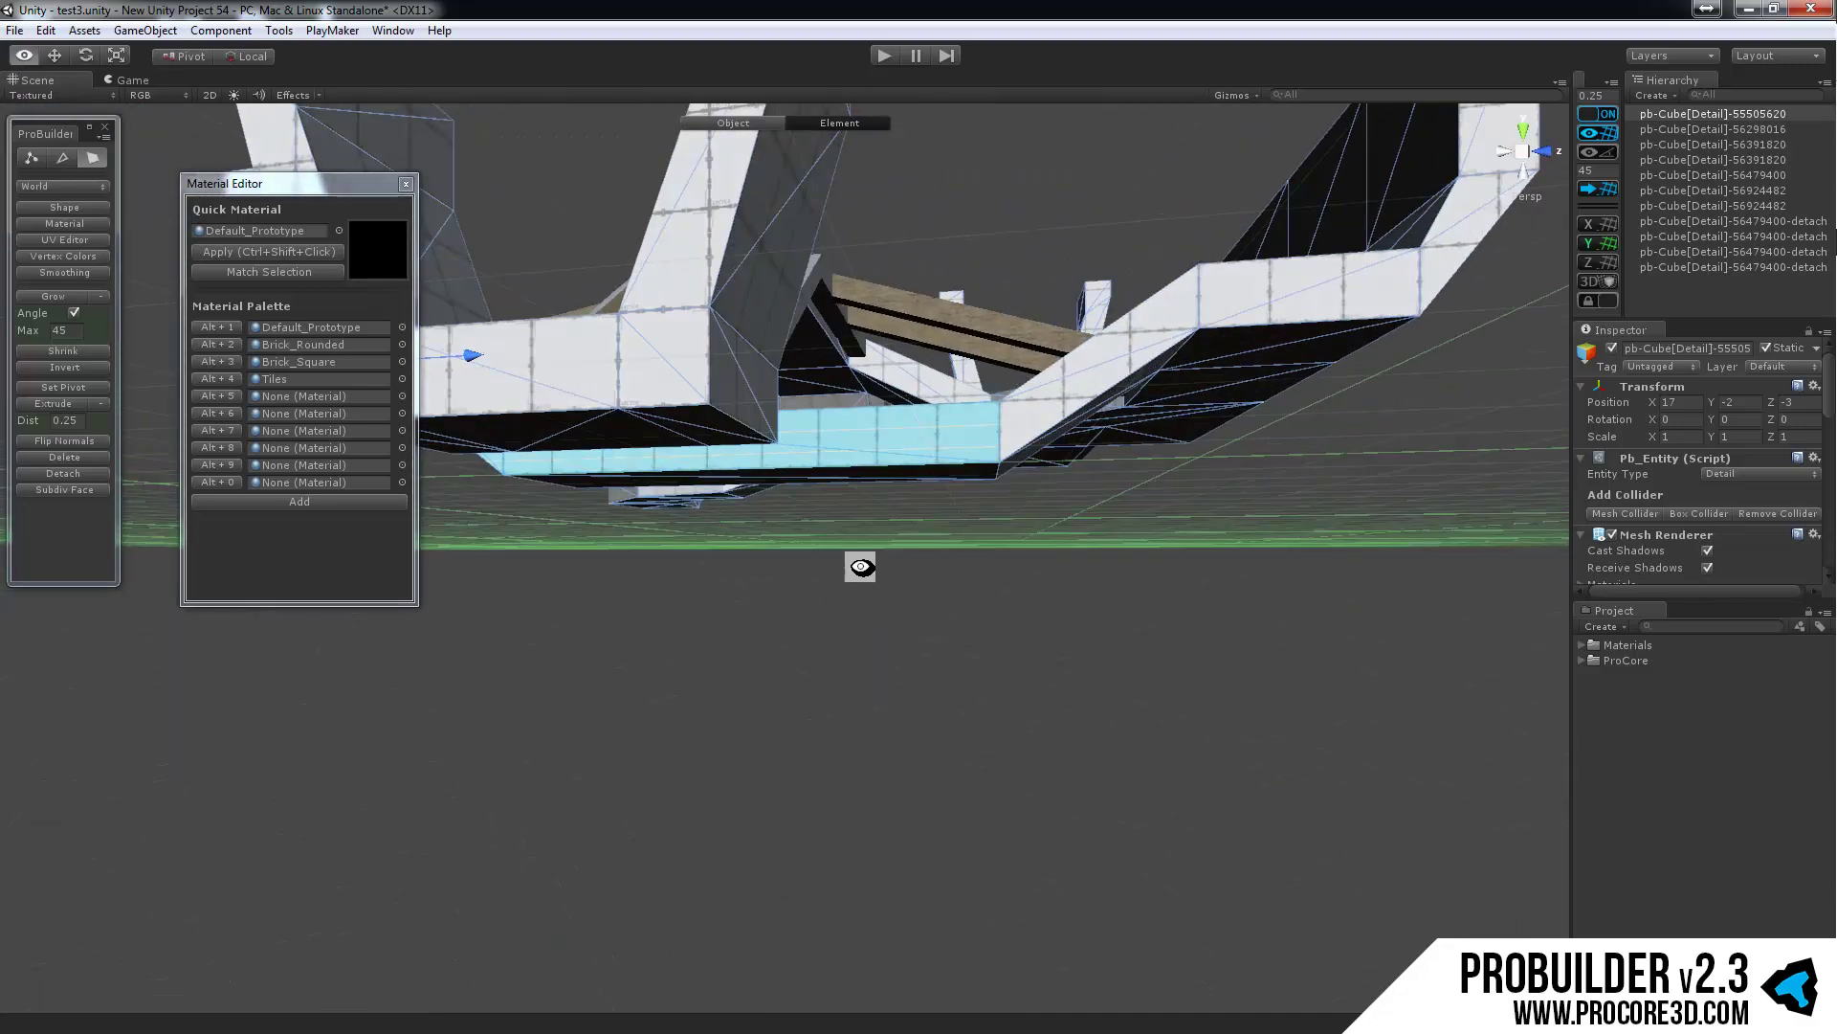
{"action": "left_click", "coordinate": [1106, 362], "text": "shift"}
{"action": "left_click", "coordinate": [1316, 301], "text": "shift"}
{"action": "left_click_drag", "start_coordinate": [1384, 426], "coordinate": [1311, 598], "text": "alt"}
{"action": "scroll", "coordinate": [999, 680], "scroll_direction": "down", "scroll_amount": 4}
{"action": "middle_click_drag", "start_coordinate": [914, 651], "coordinate": [1069, 631]}
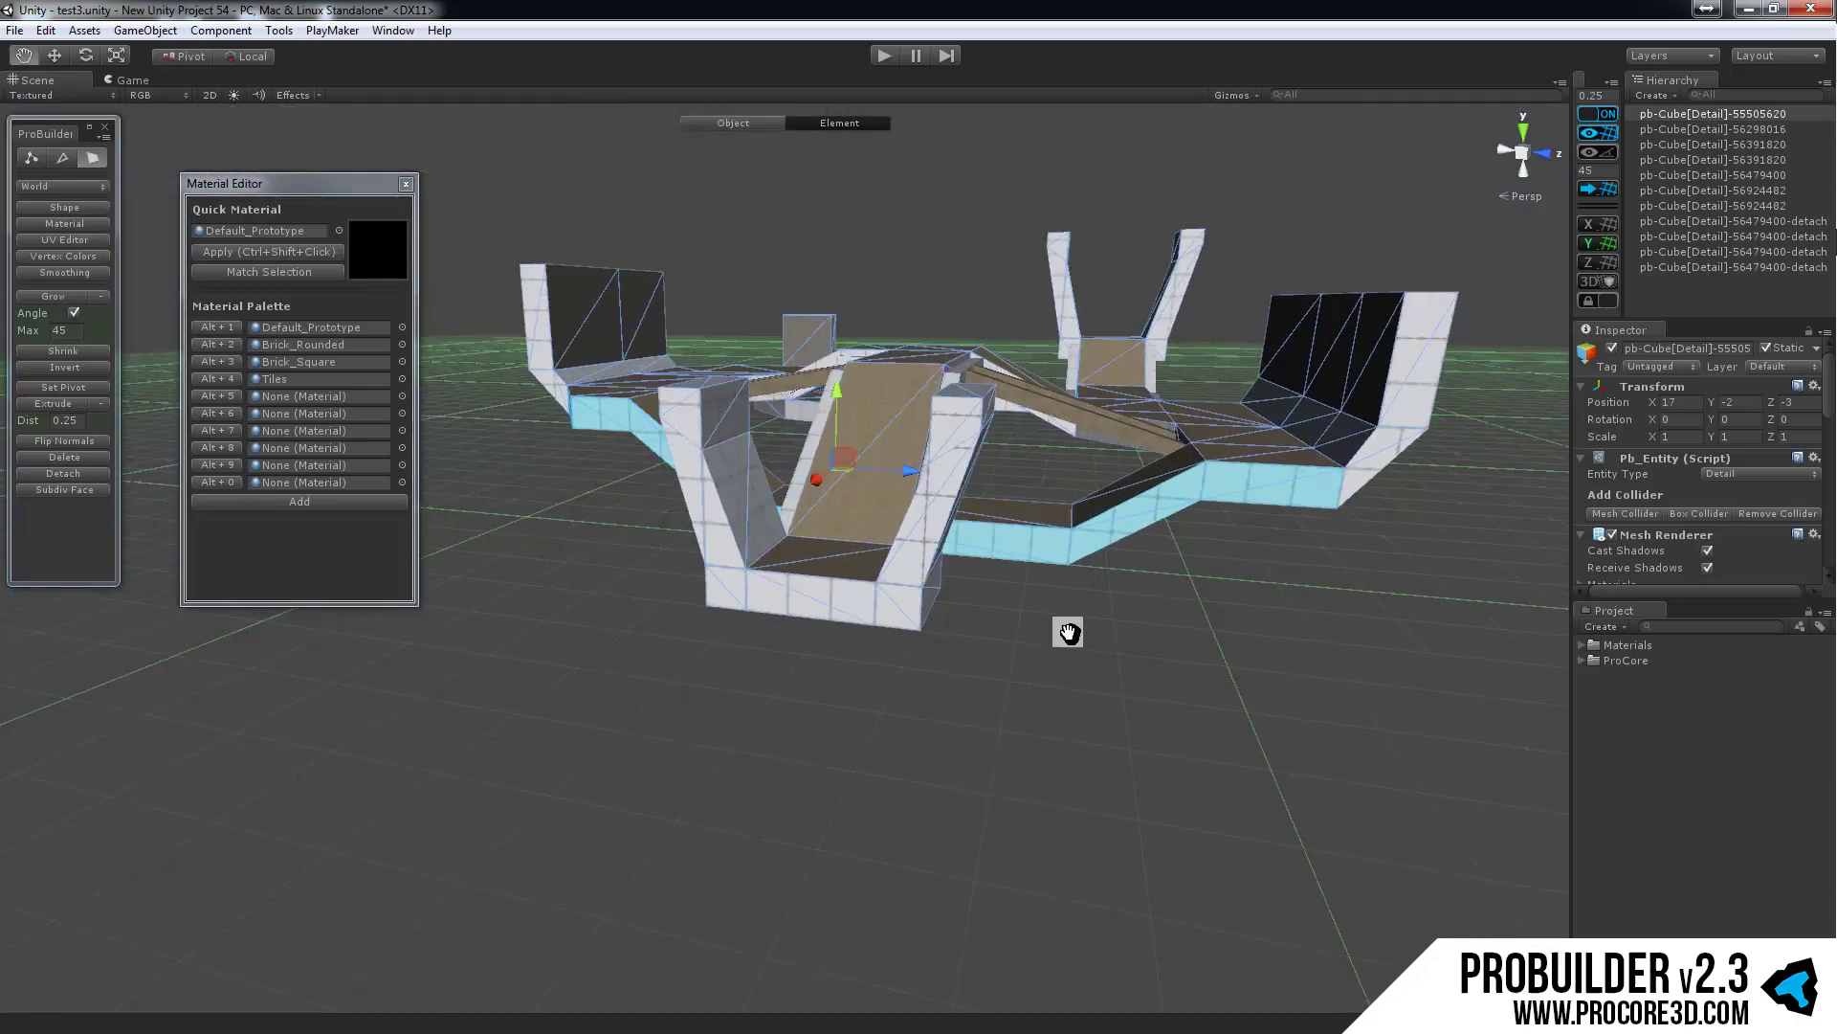
{"action": "left_click_drag", "start_coordinate": [1069, 631], "coordinate": [840, 665], "text": "alt"}
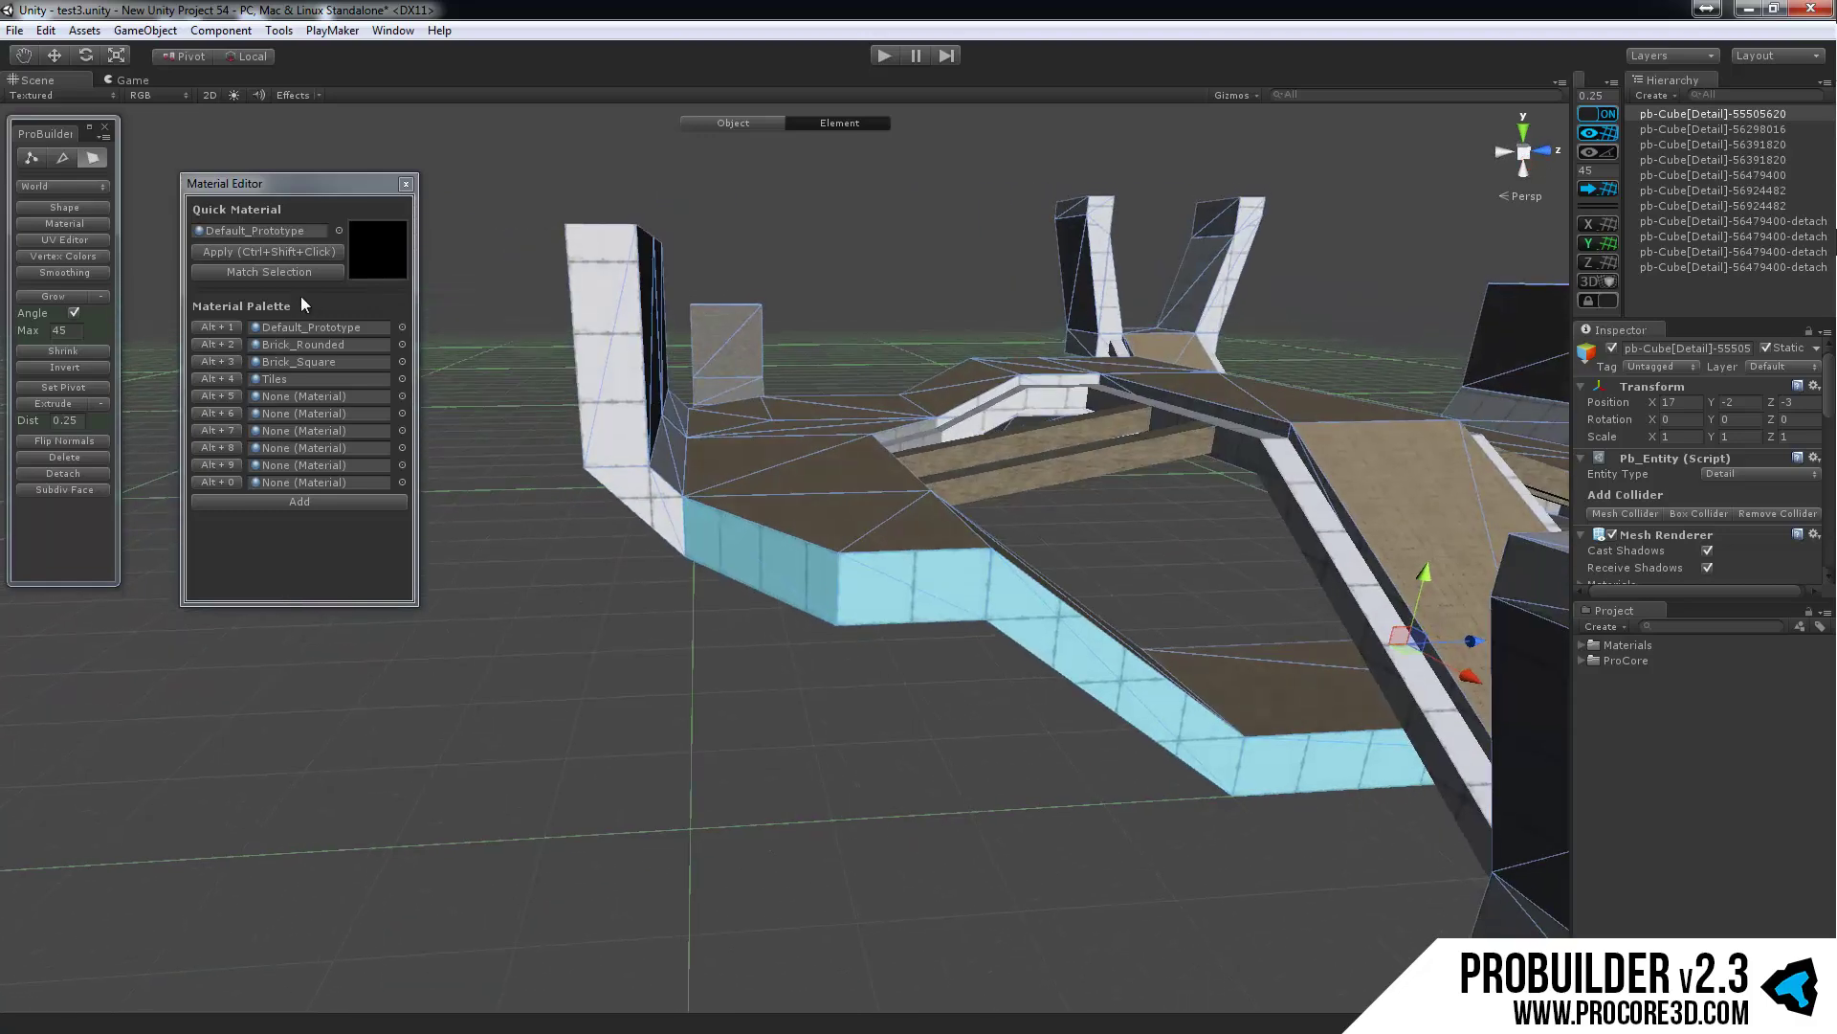
{"action": "left_click", "coordinate": [218, 343]}
{"action": "left_click_drag", "start_coordinate": [517, 431], "coordinate": [838, 547], "text": "alt"}
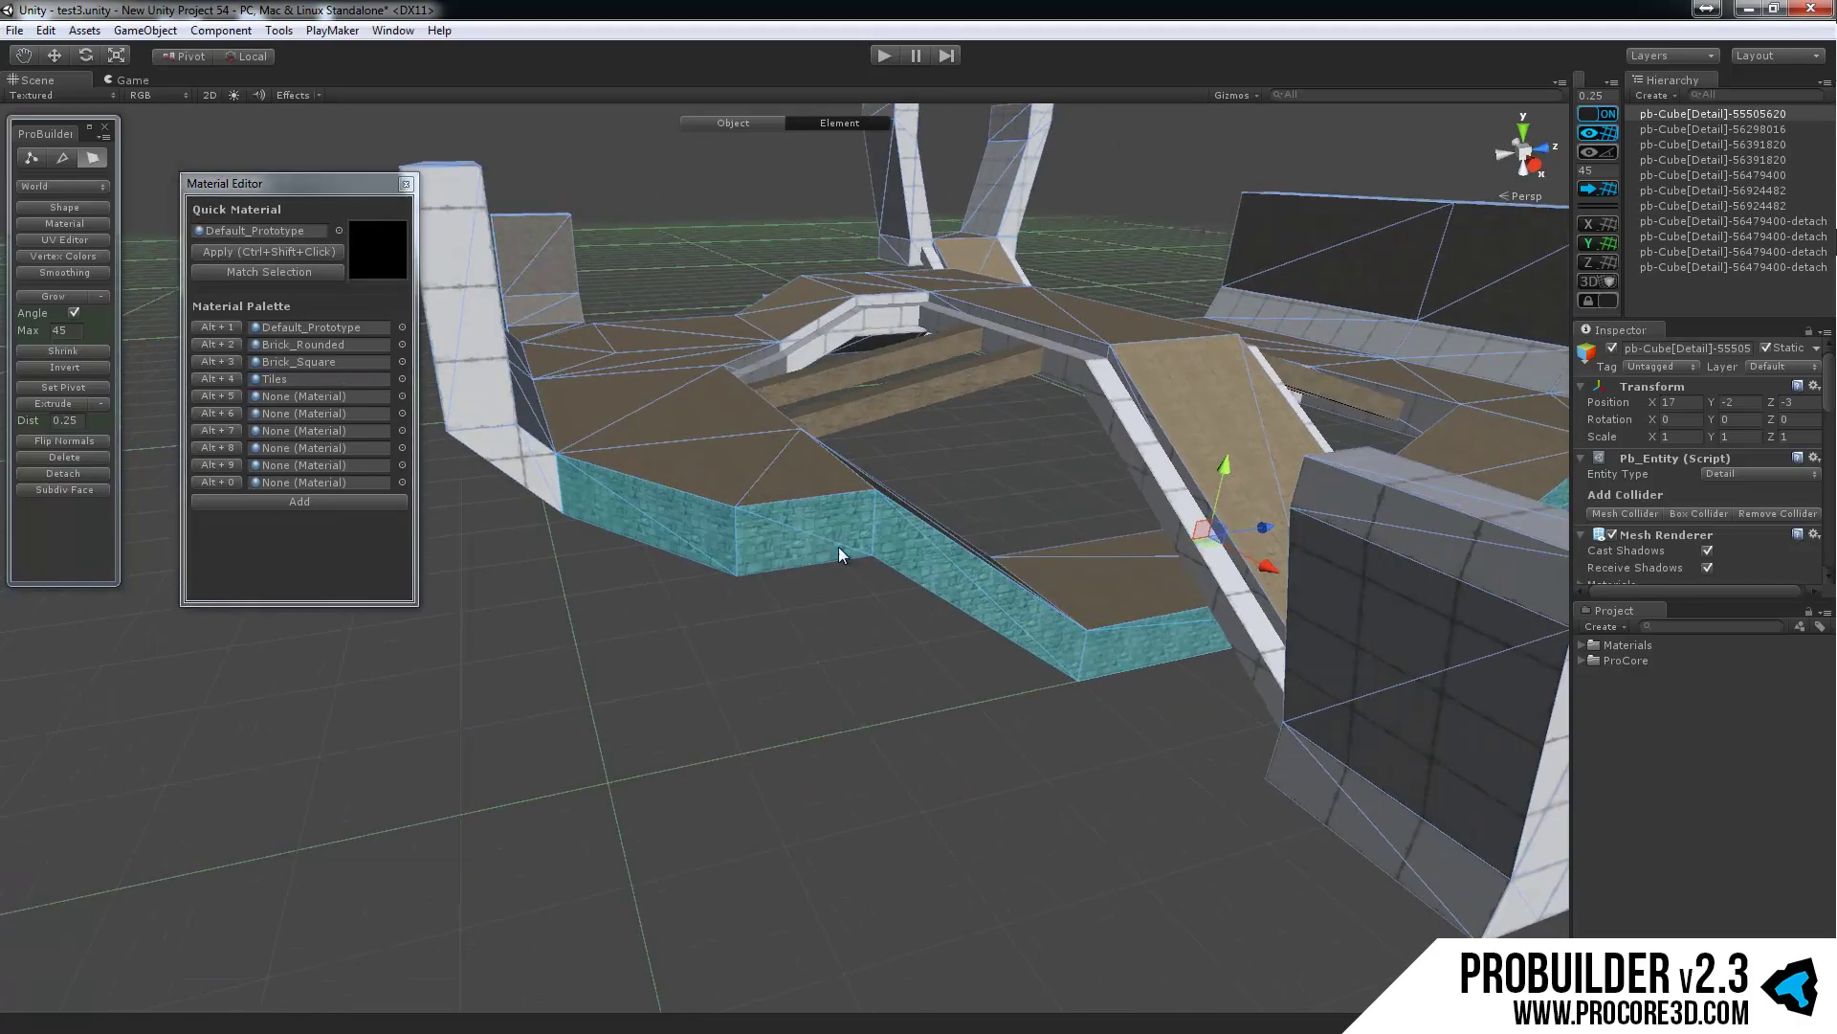
{"action": "scroll", "coordinate": [838, 548], "scroll_direction": "up", "scroll_amount": 3}
{"action": "left_click", "coordinate": [697, 440]}
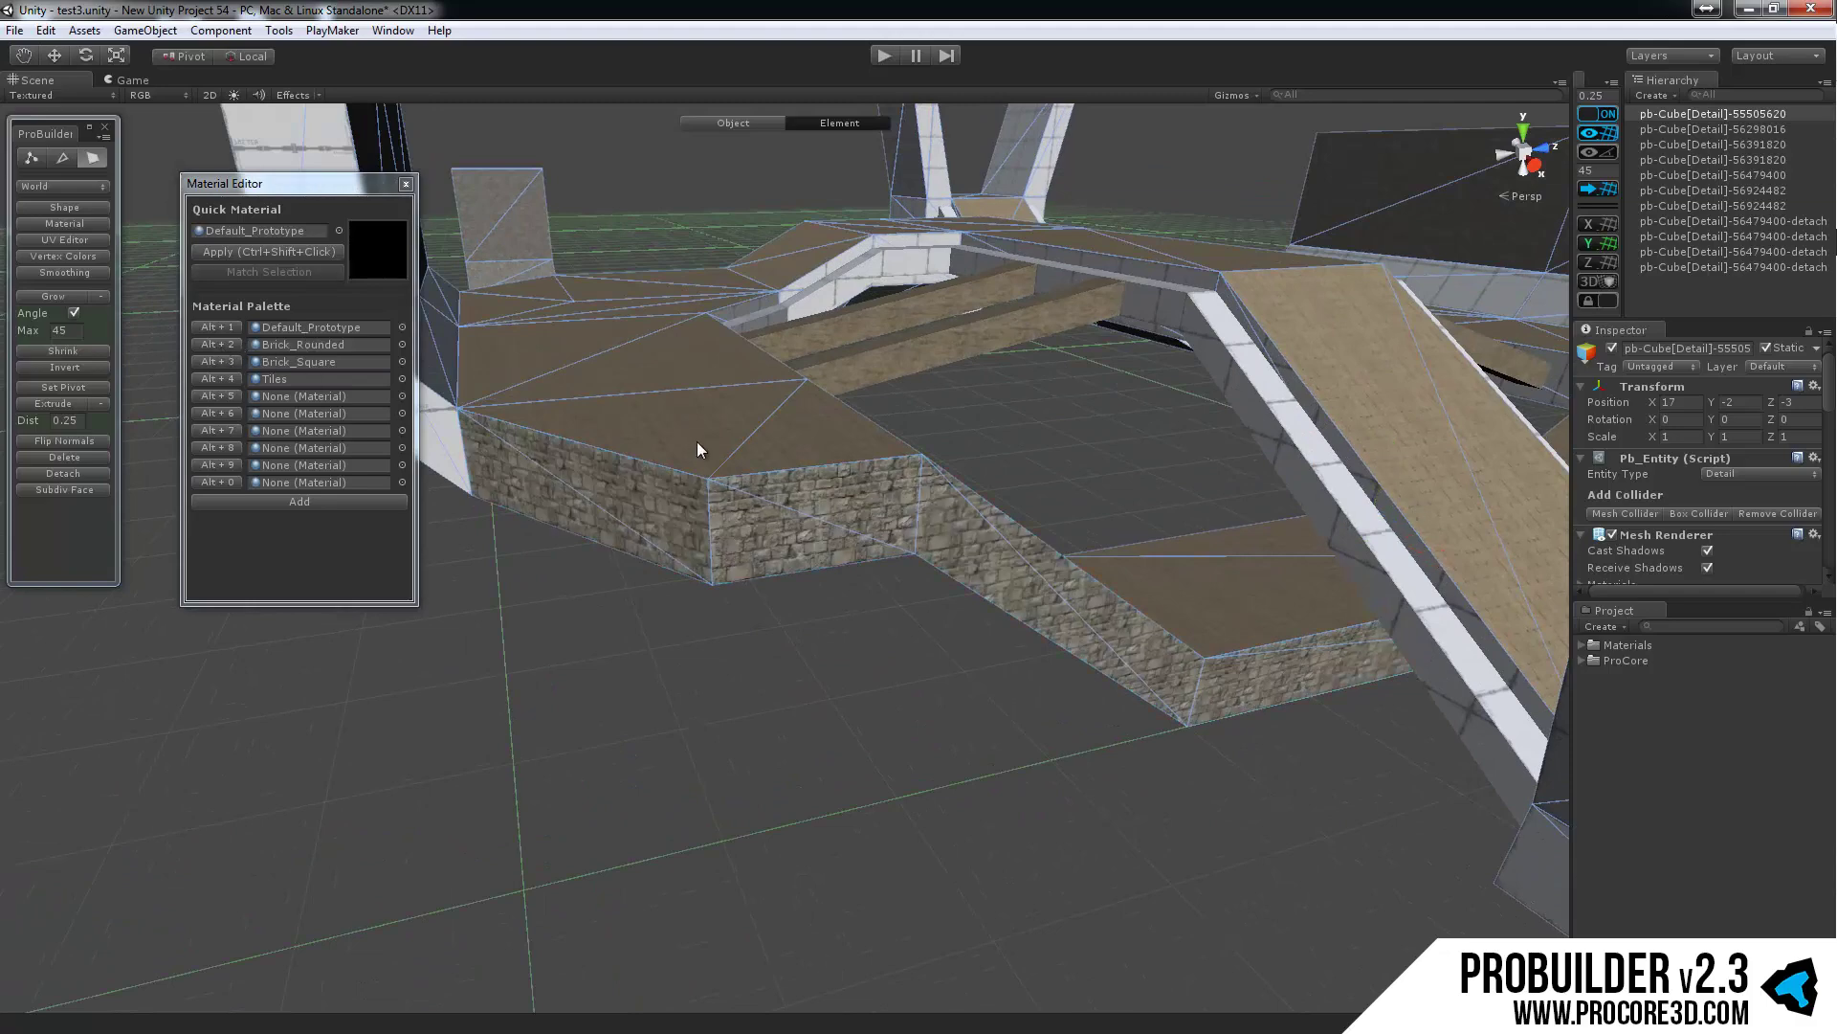
Step: Select the long end wall's sloped base strip and the inner side faces around the beam opening, and apply palette material Brick_Rounded
{"action": "left_click_drag", "start_coordinate": [697, 440], "coordinate": [900, 488], "text": "alt"}
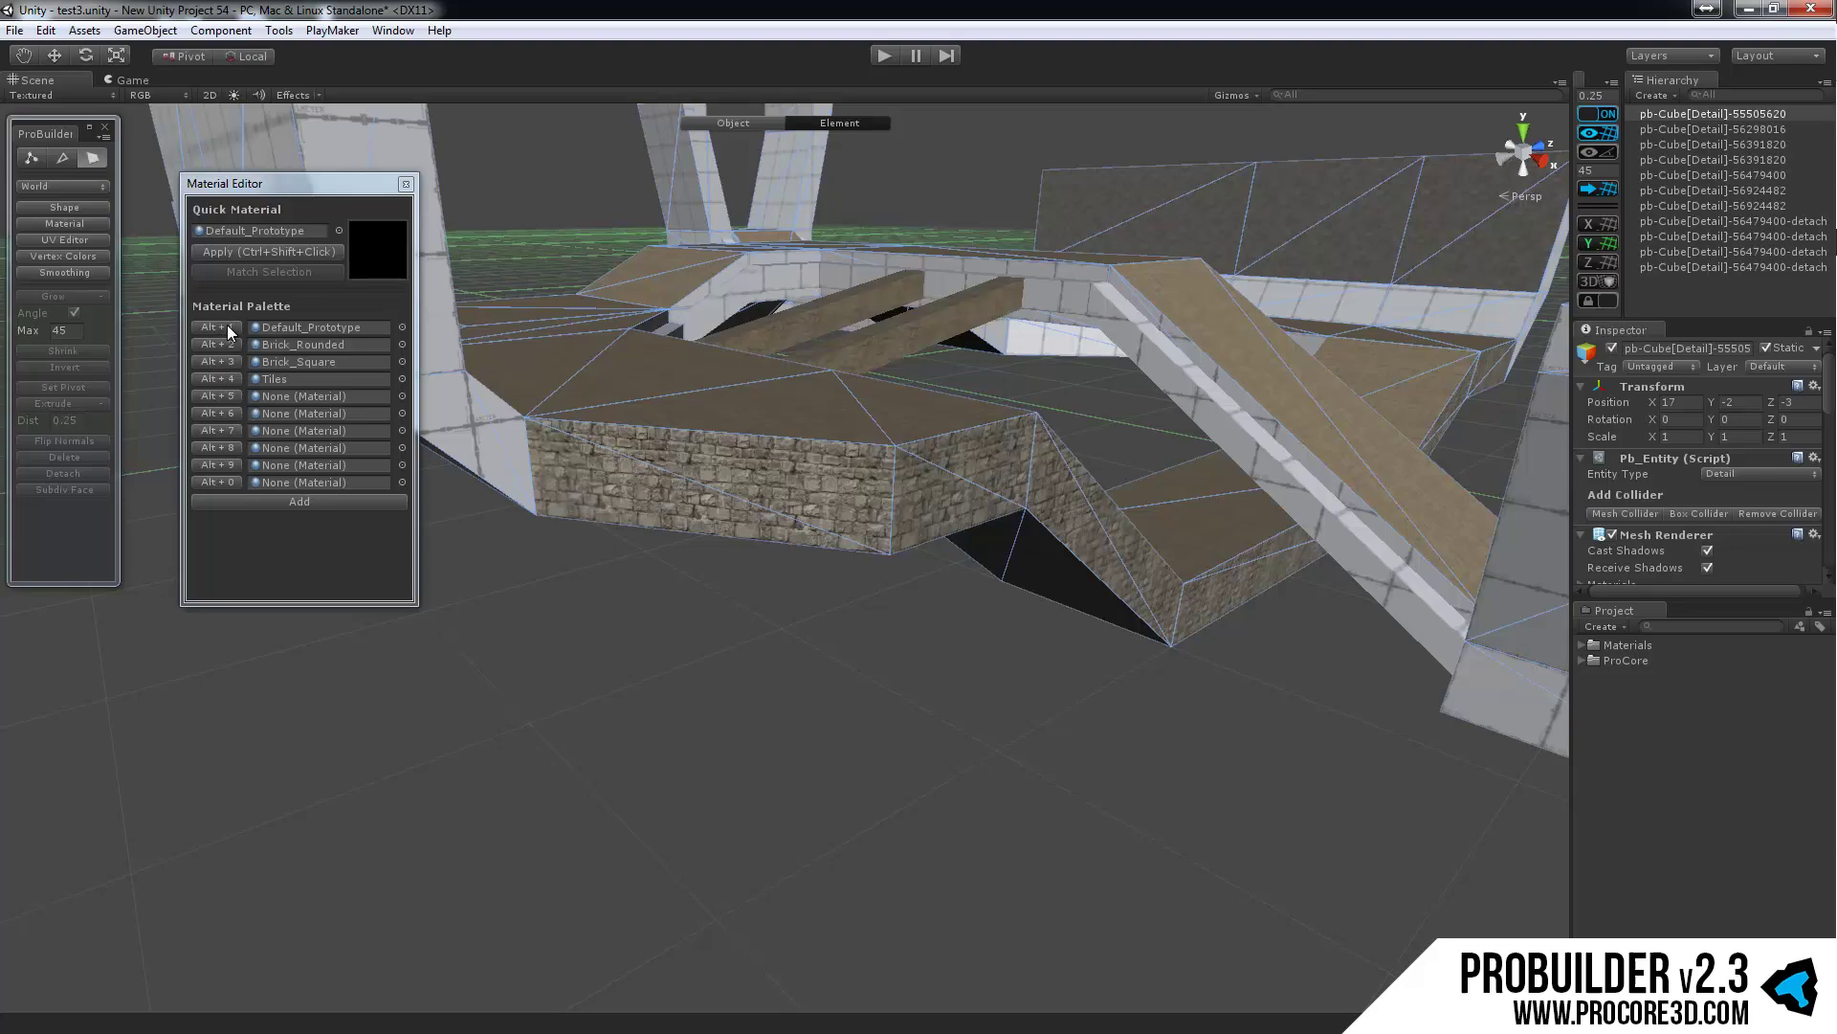
{"action": "left_click_drag", "start_coordinate": [1118, 549], "coordinate": [709, 534], "text": "alt"}
{"action": "left_click", "coordinate": [708, 526]}
{"action": "left_click", "coordinate": [873, 469], "text": "shift"}
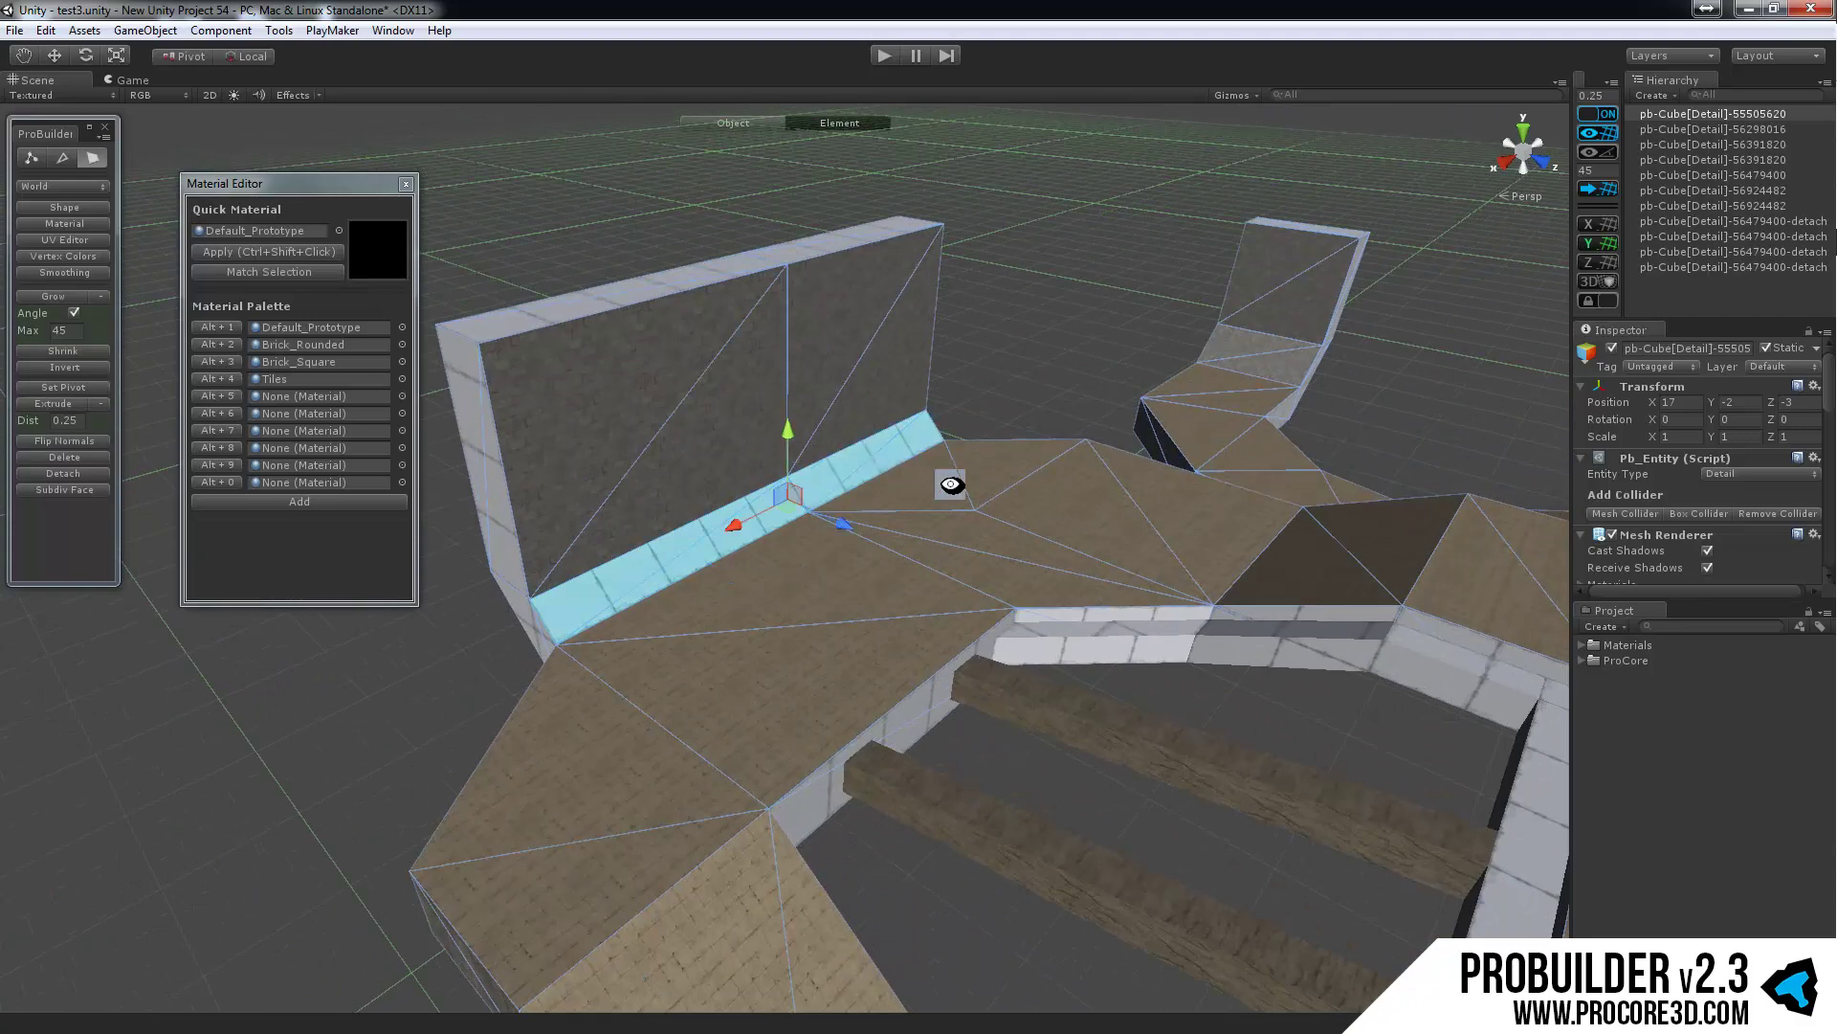
{"action": "left_click_drag", "start_coordinate": [837, 480], "coordinate": [927, 566], "text": "alt"}
{"action": "mouse_move", "coordinate": [1078, 551]}
{"action": "left_mouse_down", "text": "alt"}
{"action": "mouse_move", "coordinate": [1058, 541]}
{"action": "mouse_move", "coordinate": [1267, 574]}
{"action": "mouse_move", "coordinate": [1051, 473]}
{"action": "mouse_move", "coordinate": [1136, 516]}
{"action": "mouse_move", "coordinate": [1045, 548]}
{"action": "left_mouse_up", "text": "alt"}
{"action": "left_click", "coordinate": [1118, 464], "text": "shift"}
{"action": "scroll", "coordinate": [1037, 544], "scroll_direction": "up", "scroll_amount": 3}
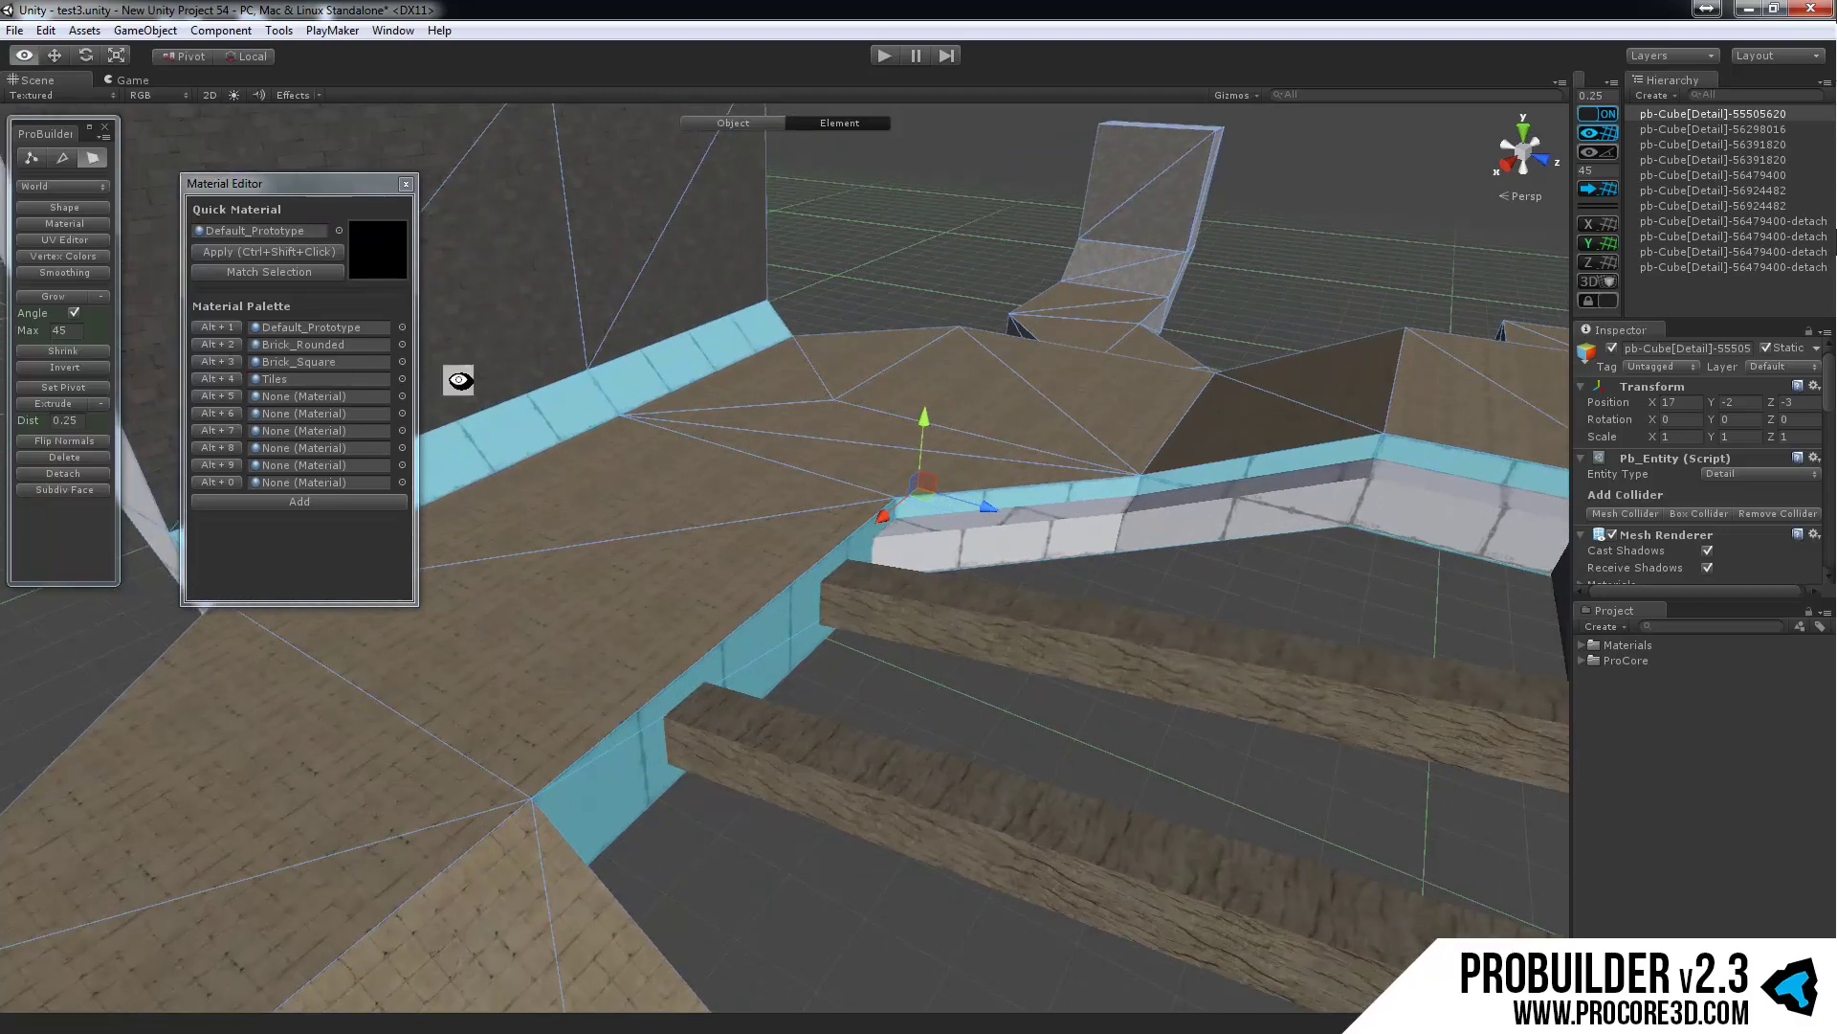
{"action": "key", "text": "alt+2"}
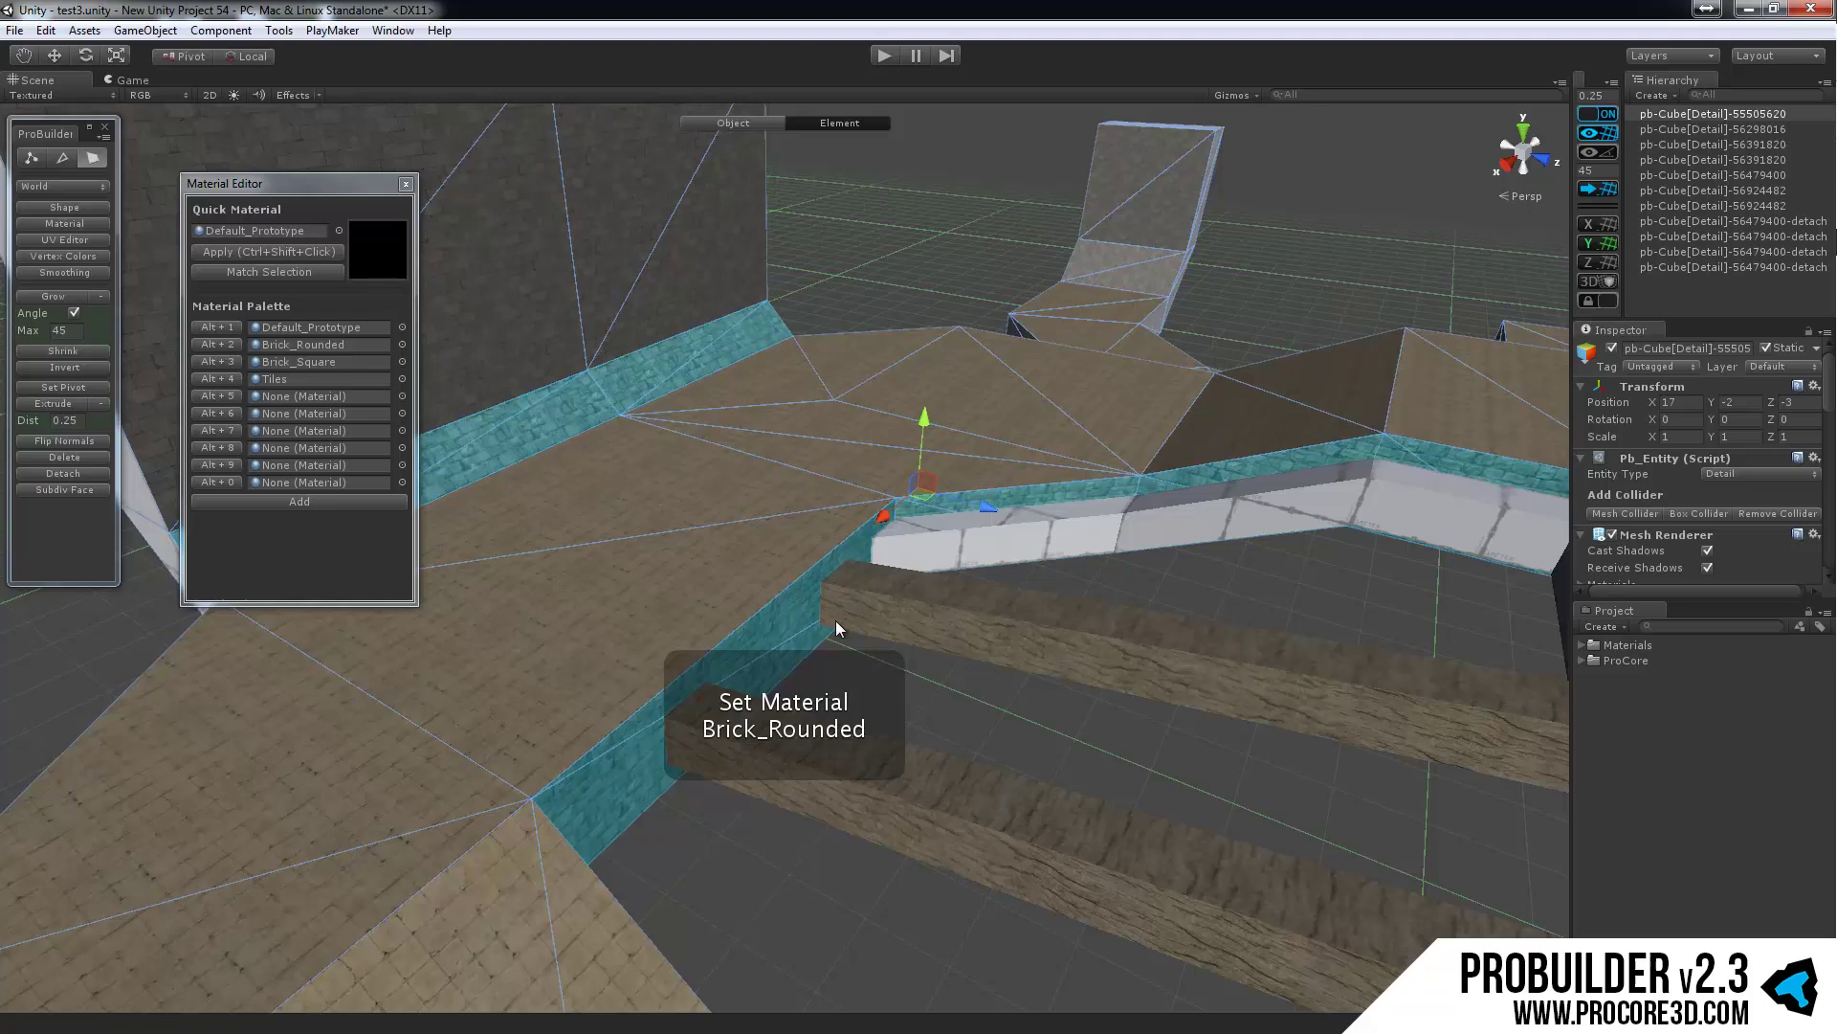
{"action": "middle_click_drag", "start_coordinate": [967, 620], "coordinate": [913, 601]}
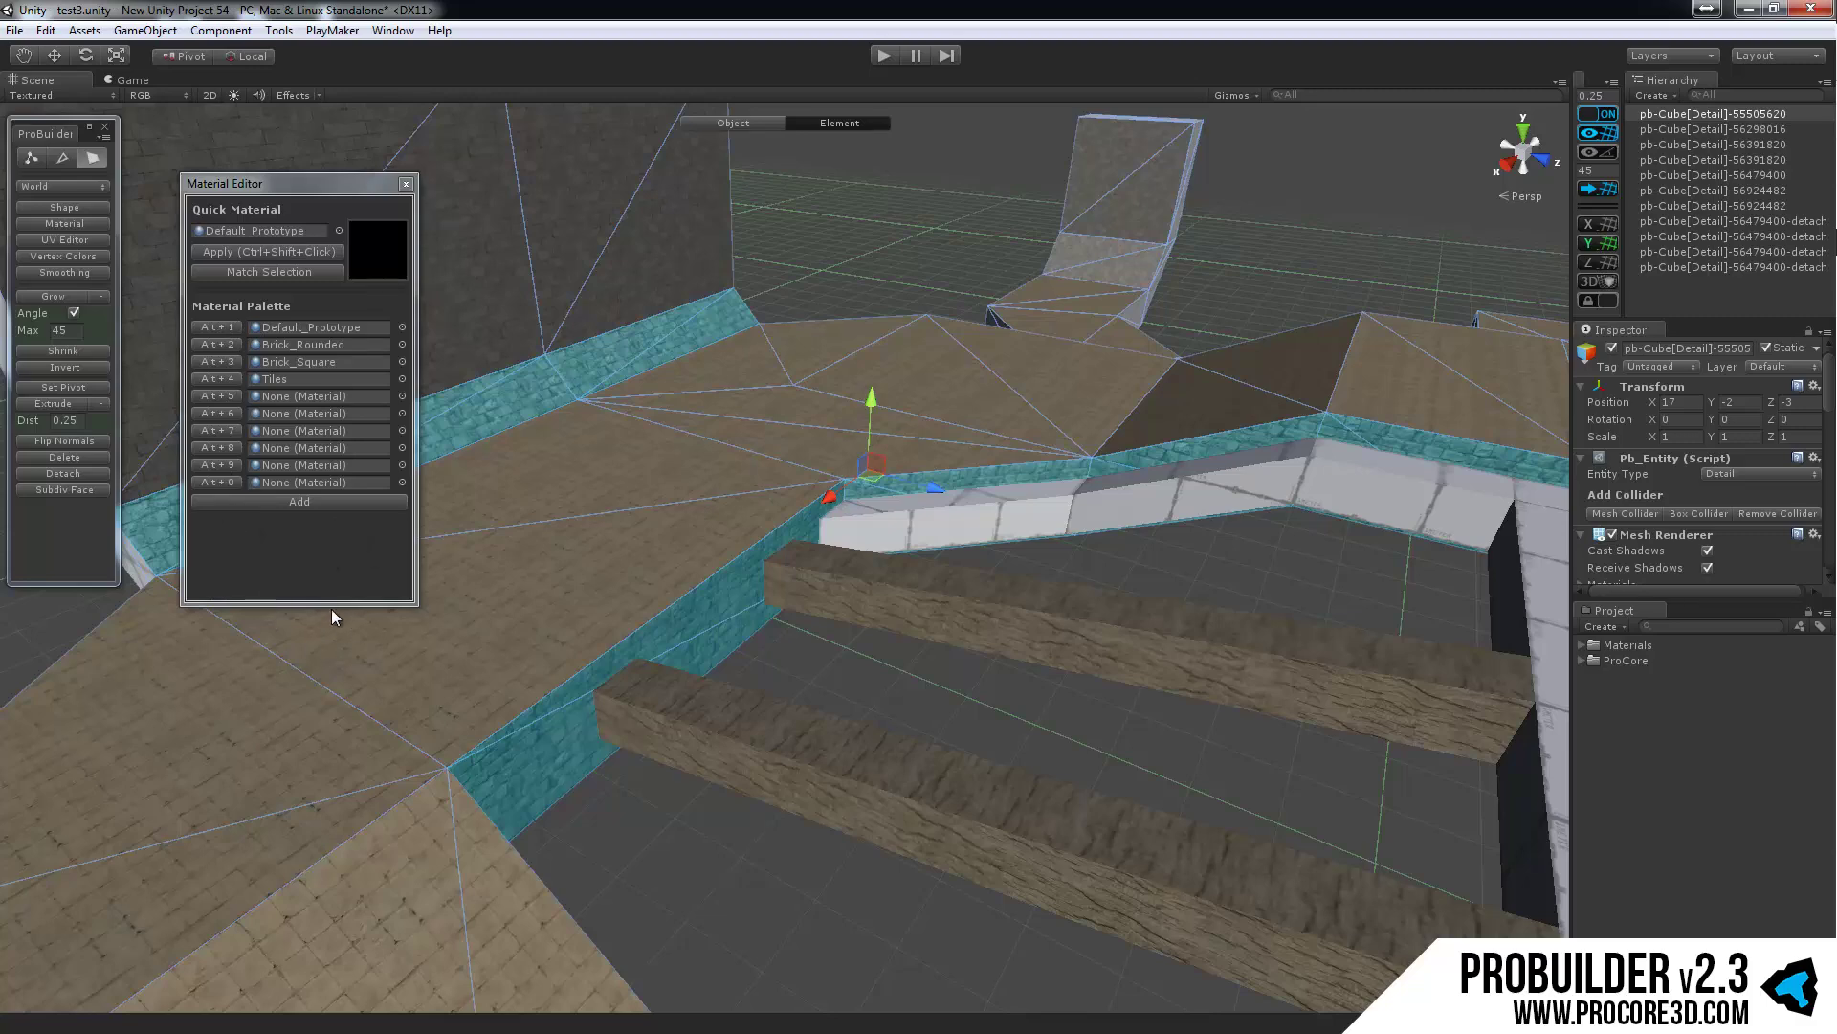
{"action": "scroll", "coordinate": [880, 551], "scroll_direction": "down", "scroll_amount": 3}
{"action": "middle_click_drag", "start_coordinate": [852, 273], "coordinate": [856, 326]}
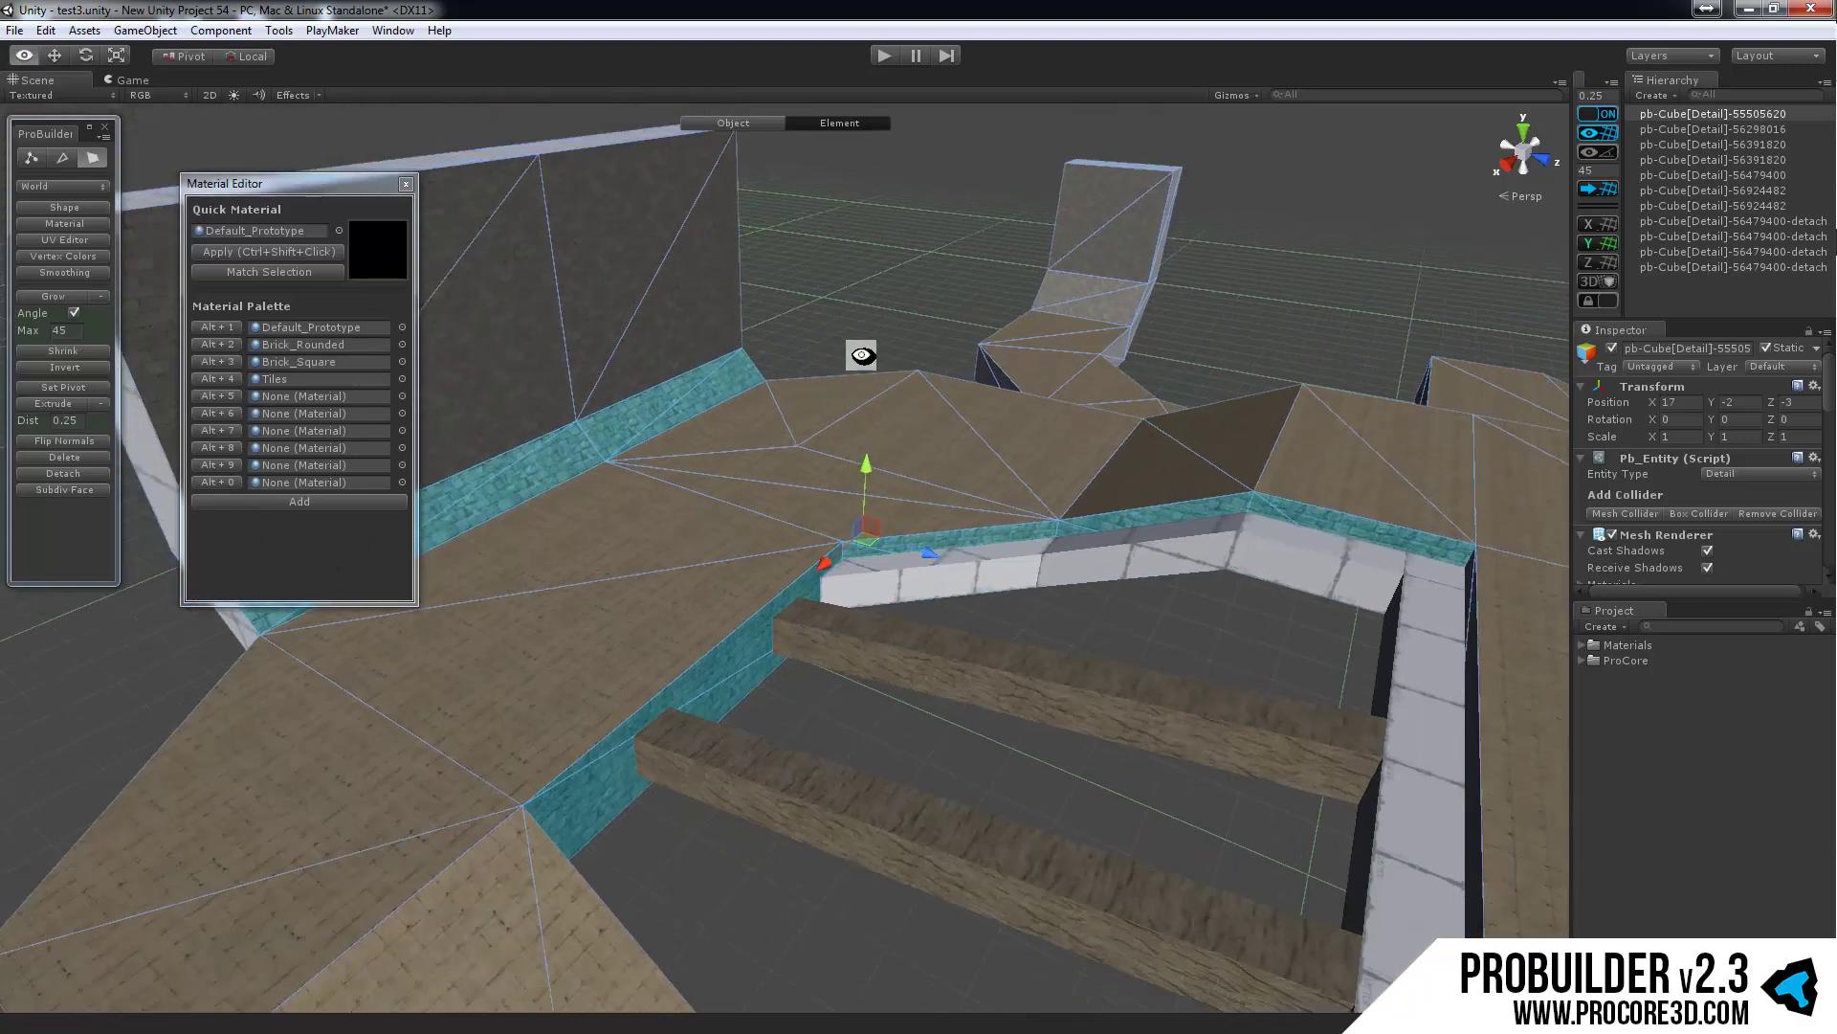
{"action": "left_click_drag", "start_coordinate": [859, 350], "coordinate": [851, 327], "text": "alt"}
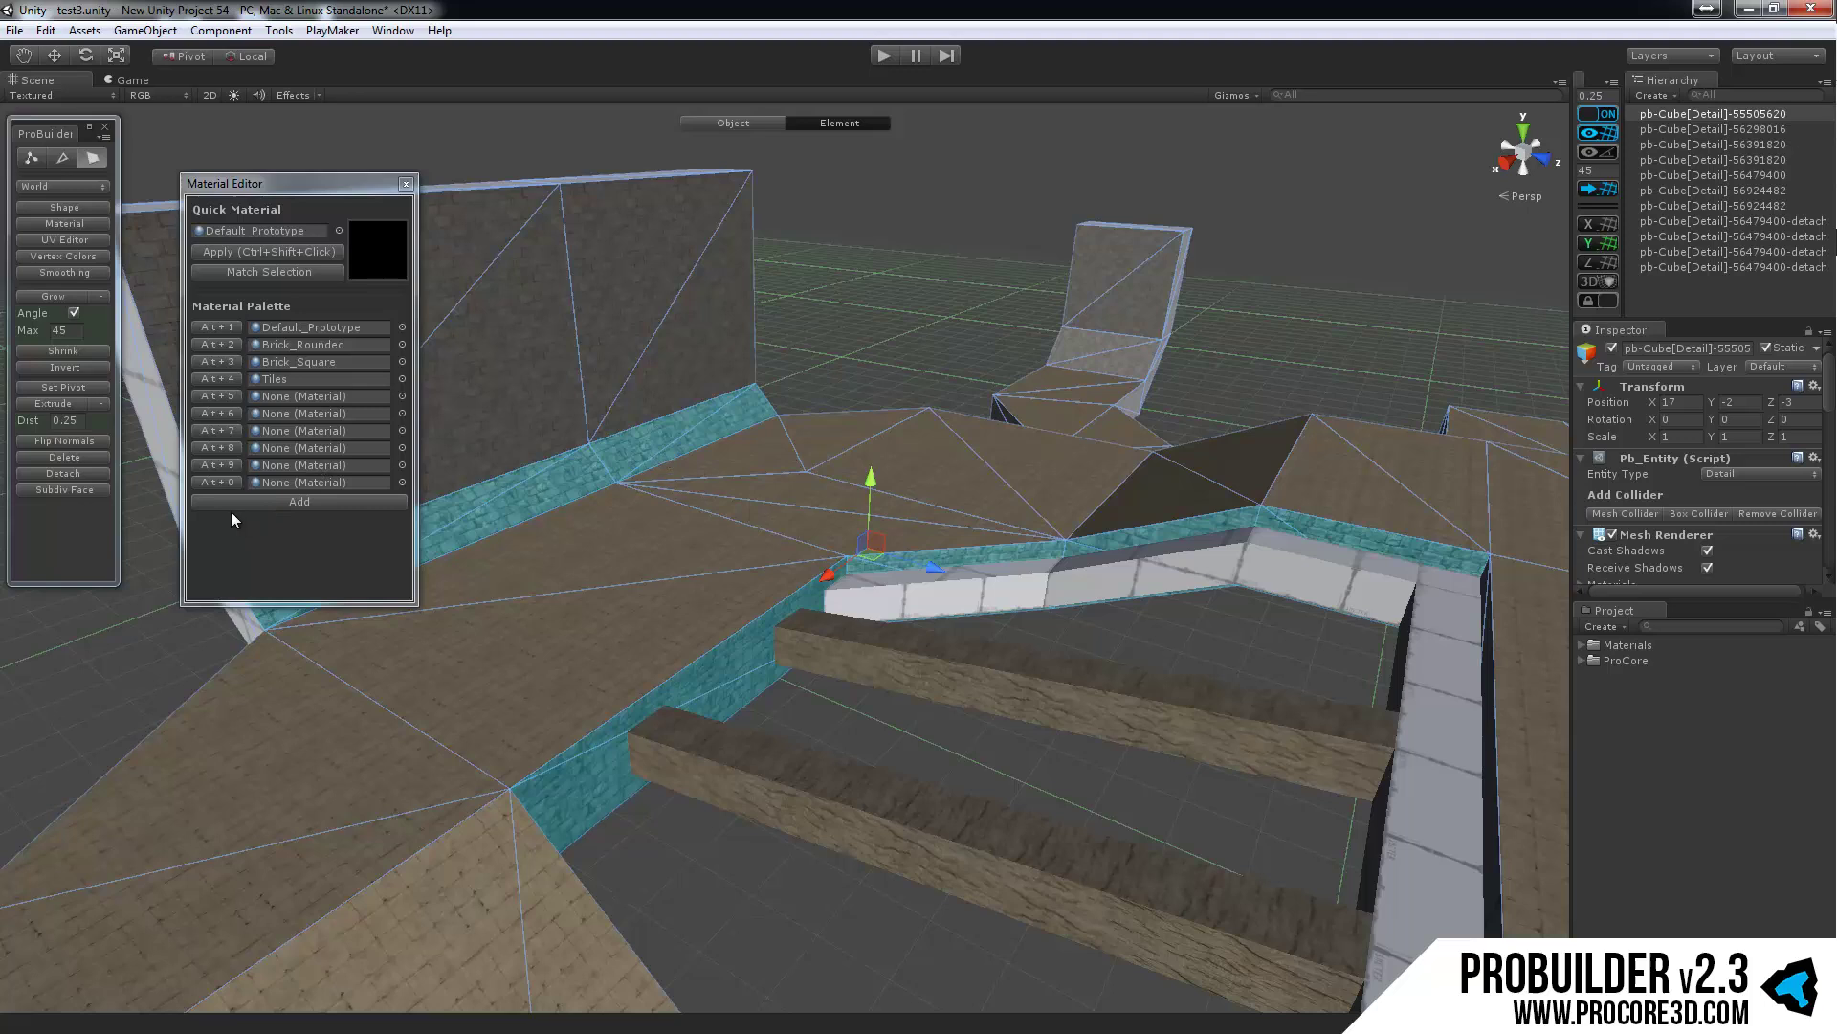
Step: Add four extra empty slots to the material palette
{"action": "left_click", "coordinate": [297, 499]}
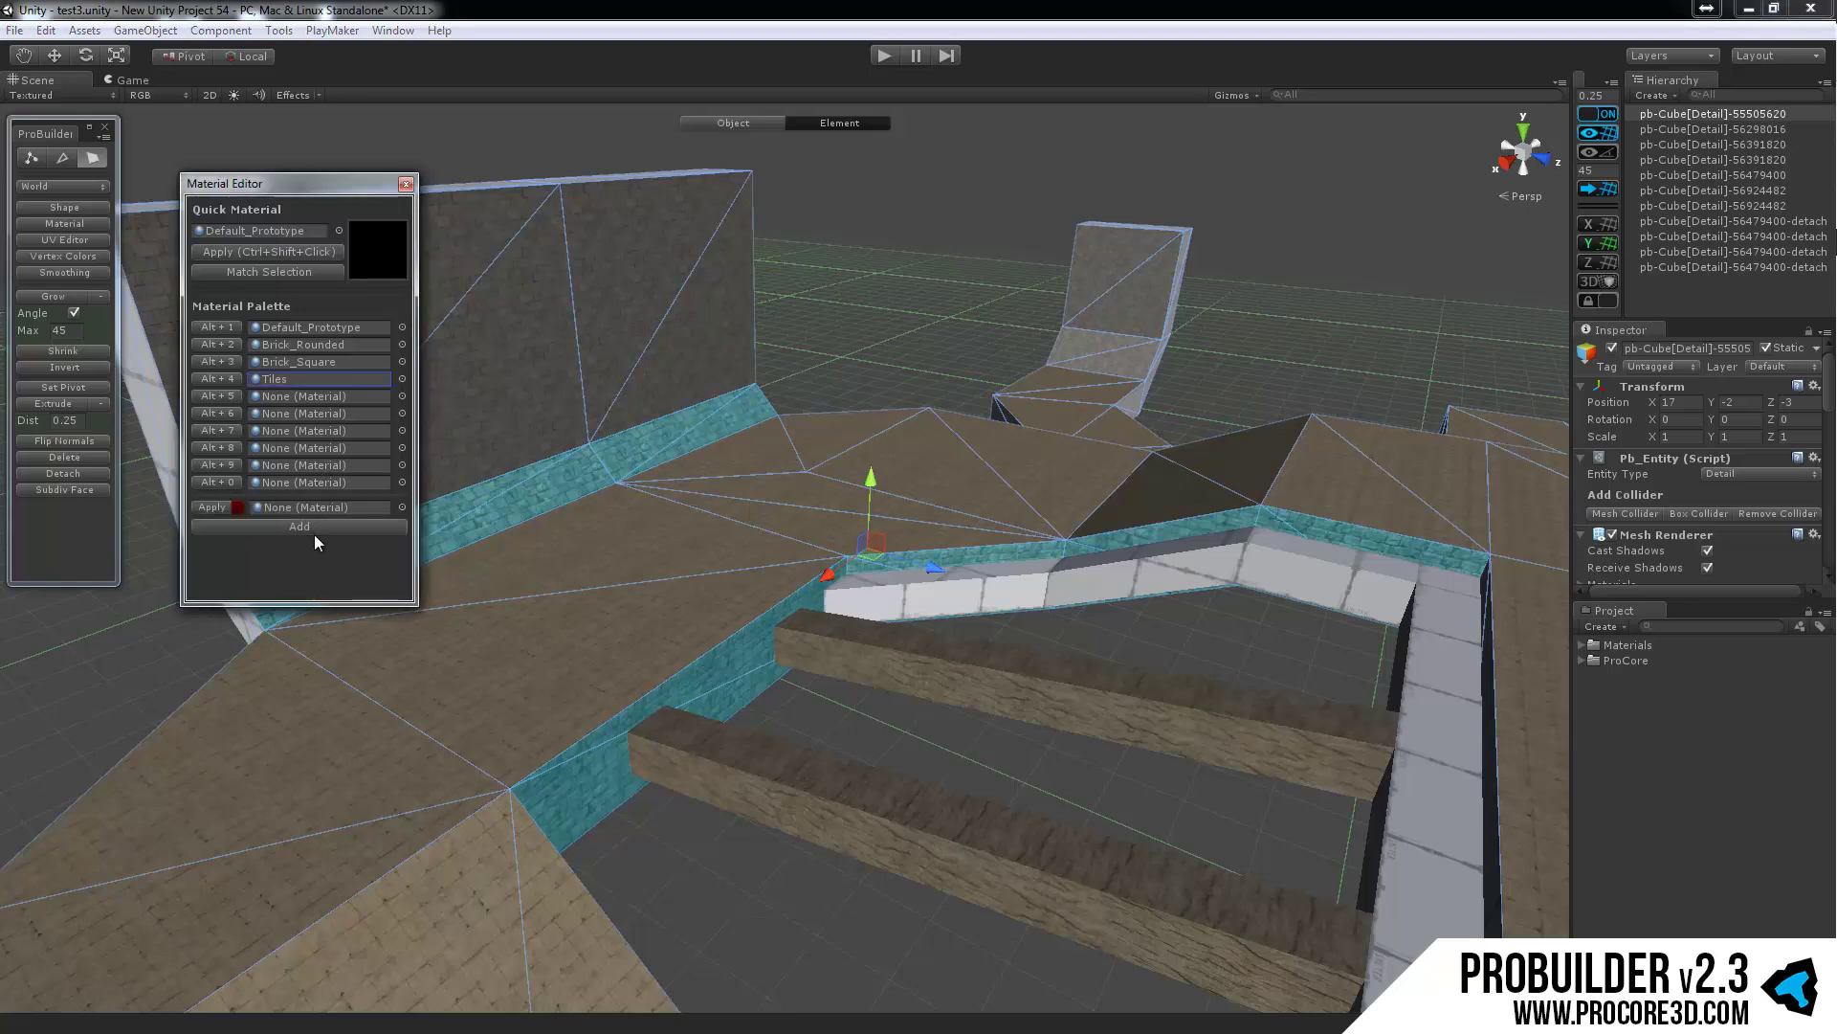
{"action": "left_click", "coordinate": [347, 529]}
{"action": "left_click", "coordinate": [345, 545]}
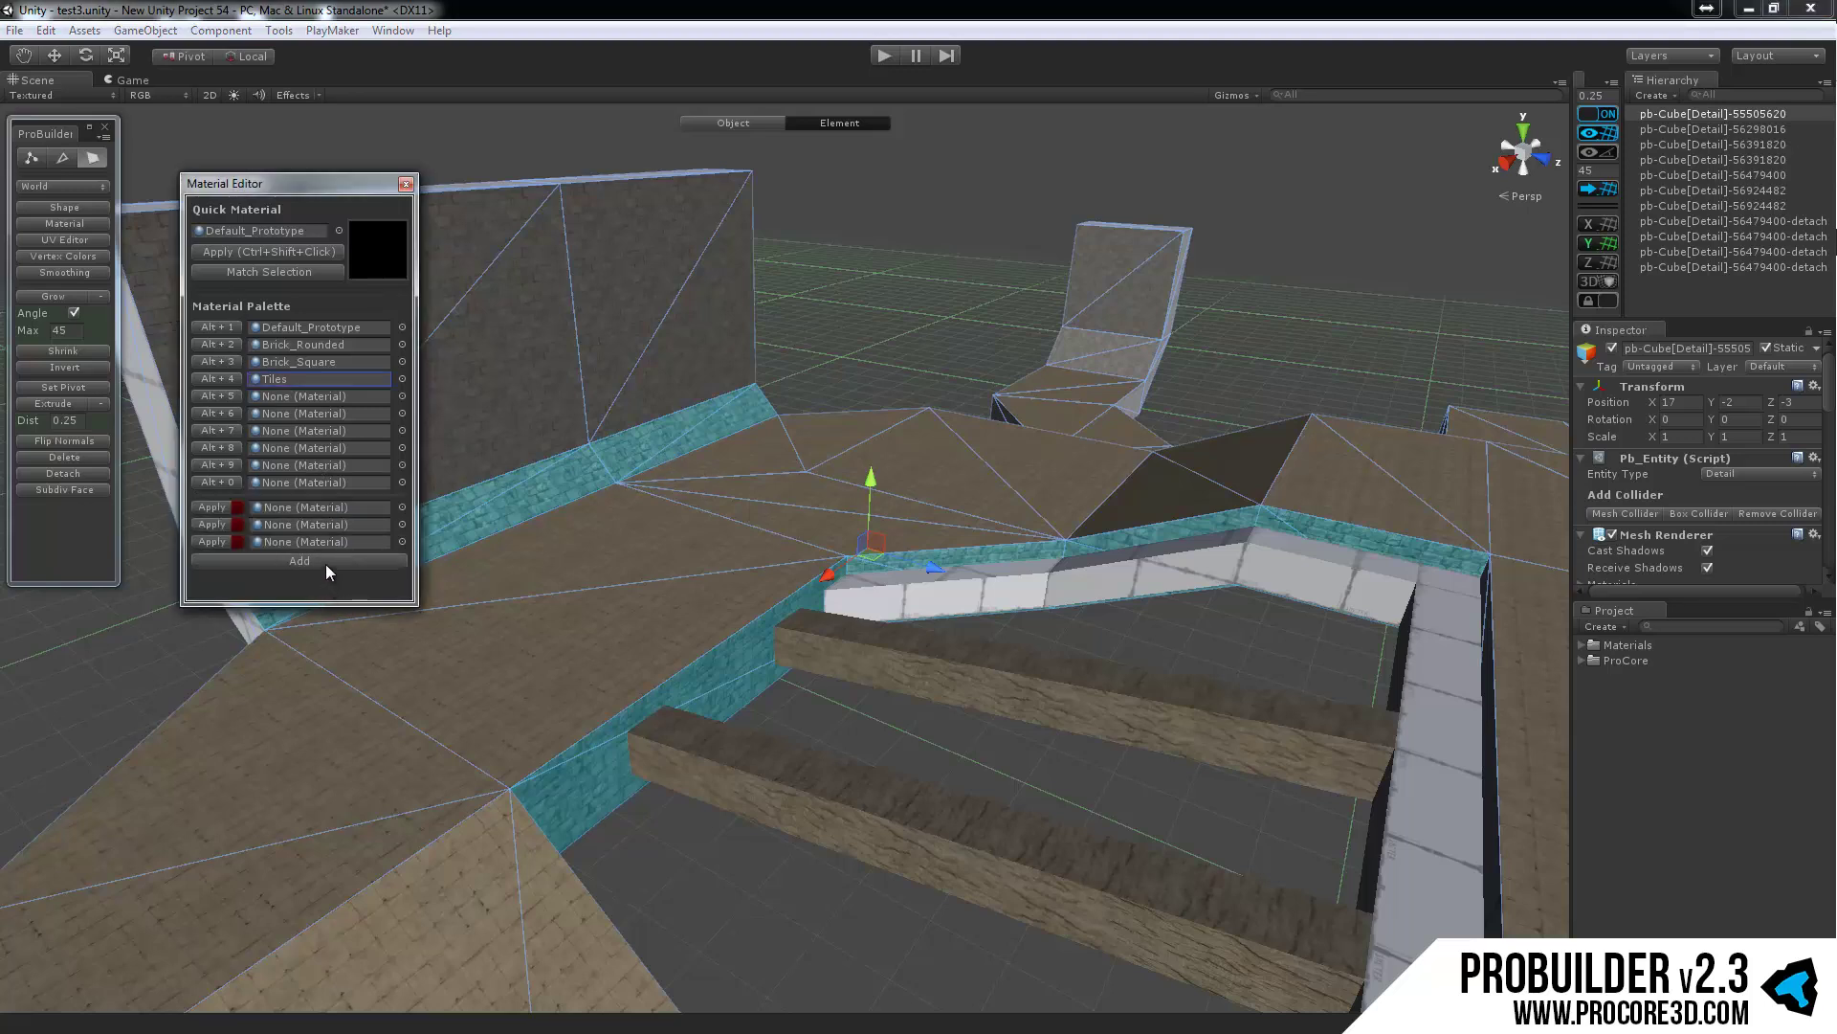
{"action": "left_click", "coordinate": [326, 565]}
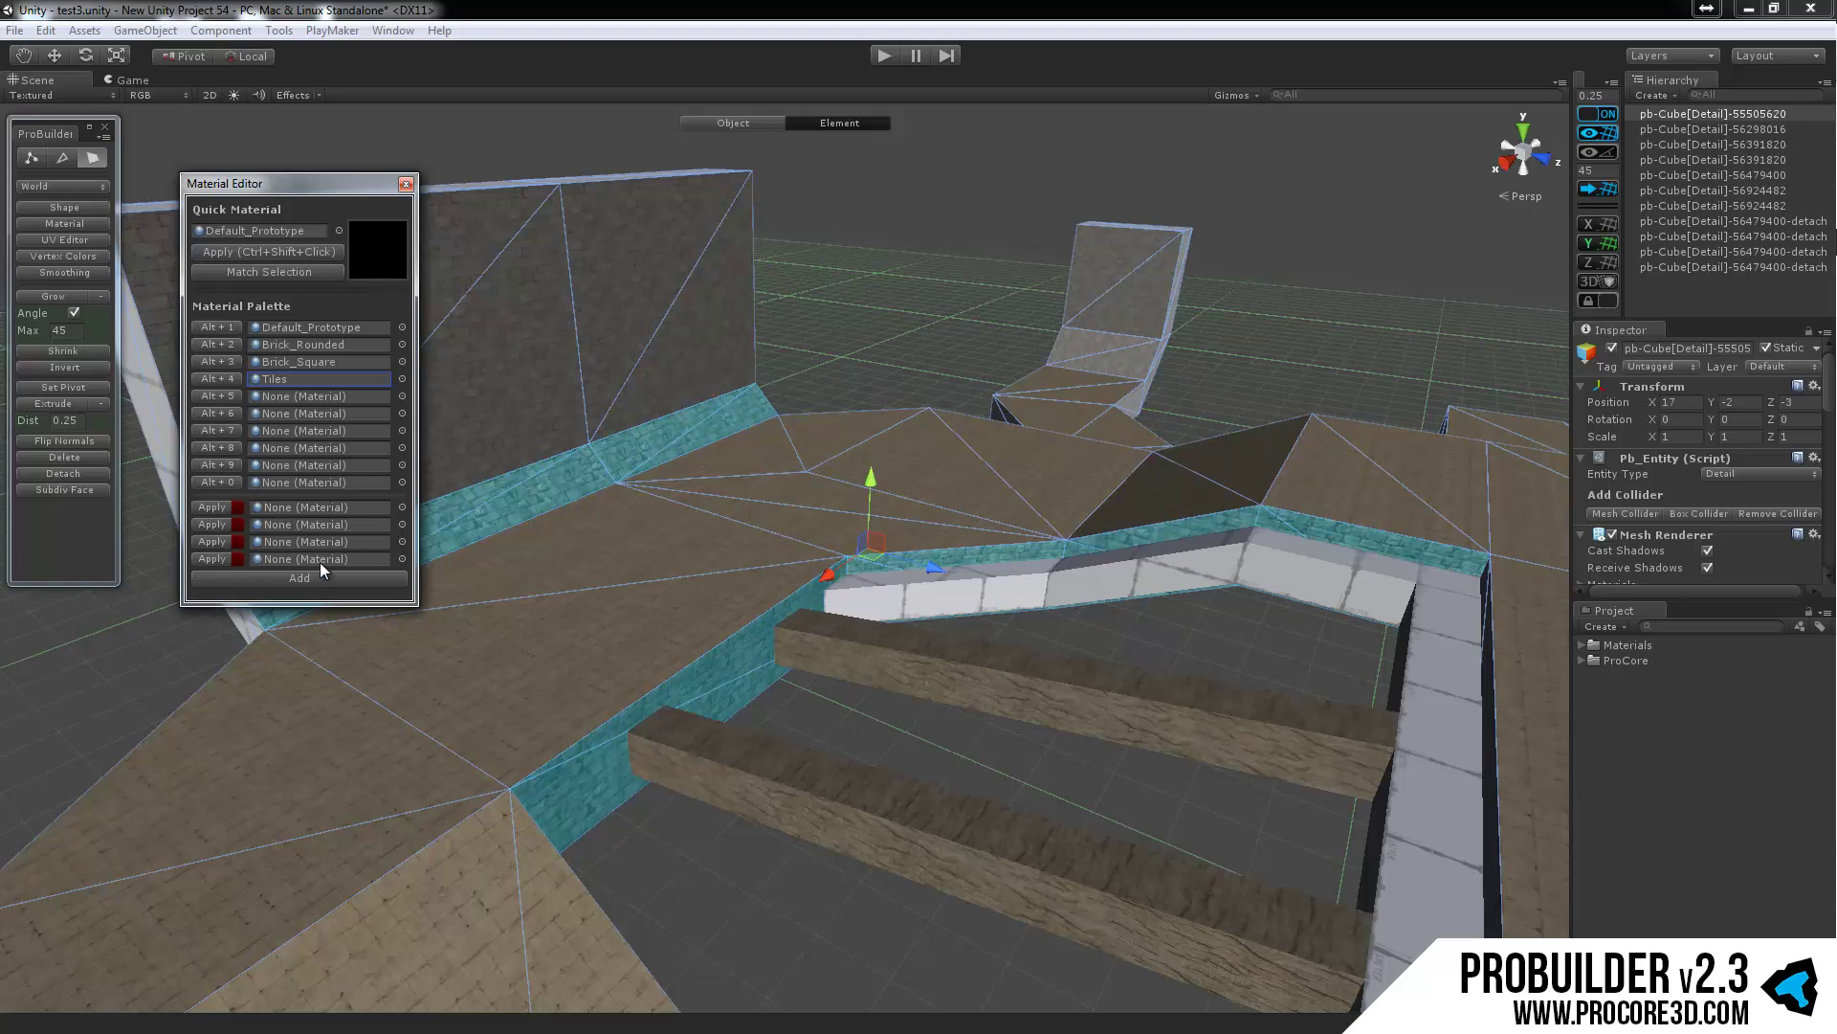
Step: Remove the four extra slots from the material palette
{"action": "left_click", "coordinate": [236, 560]}
{"action": "left_click", "coordinate": [239, 540]}
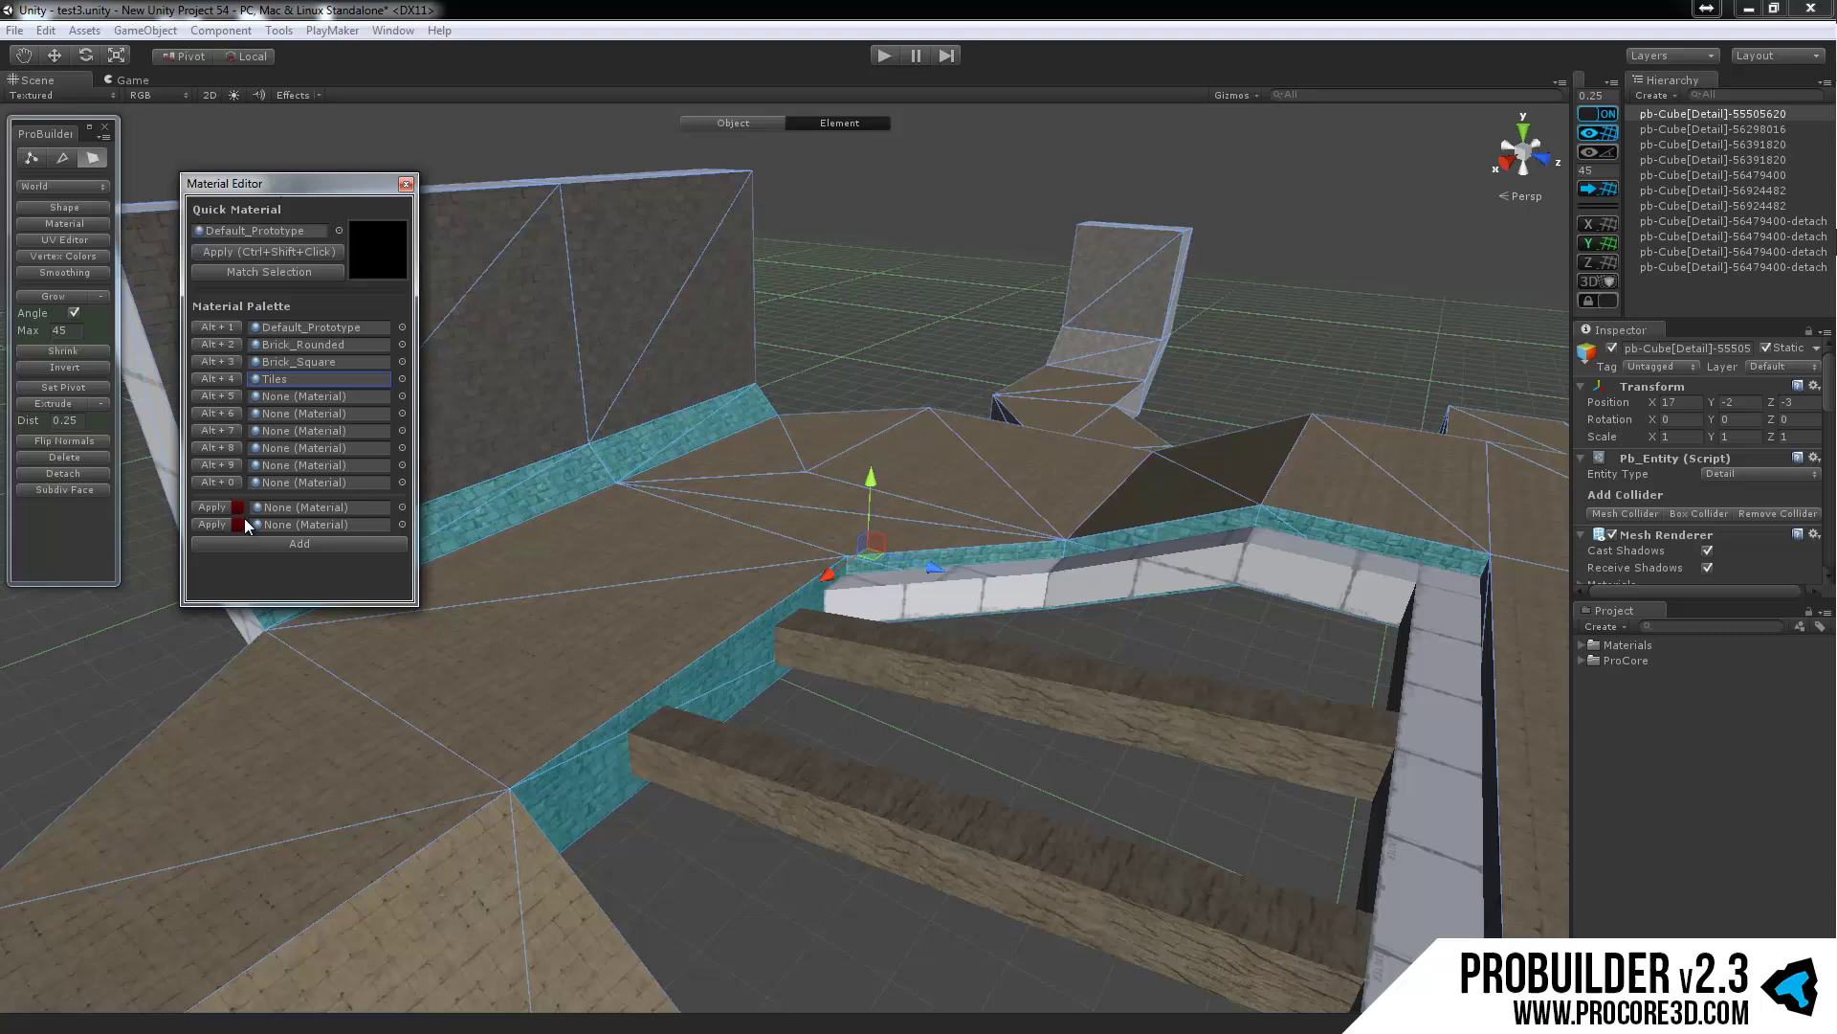
{"action": "left_click", "coordinate": [238, 524]}
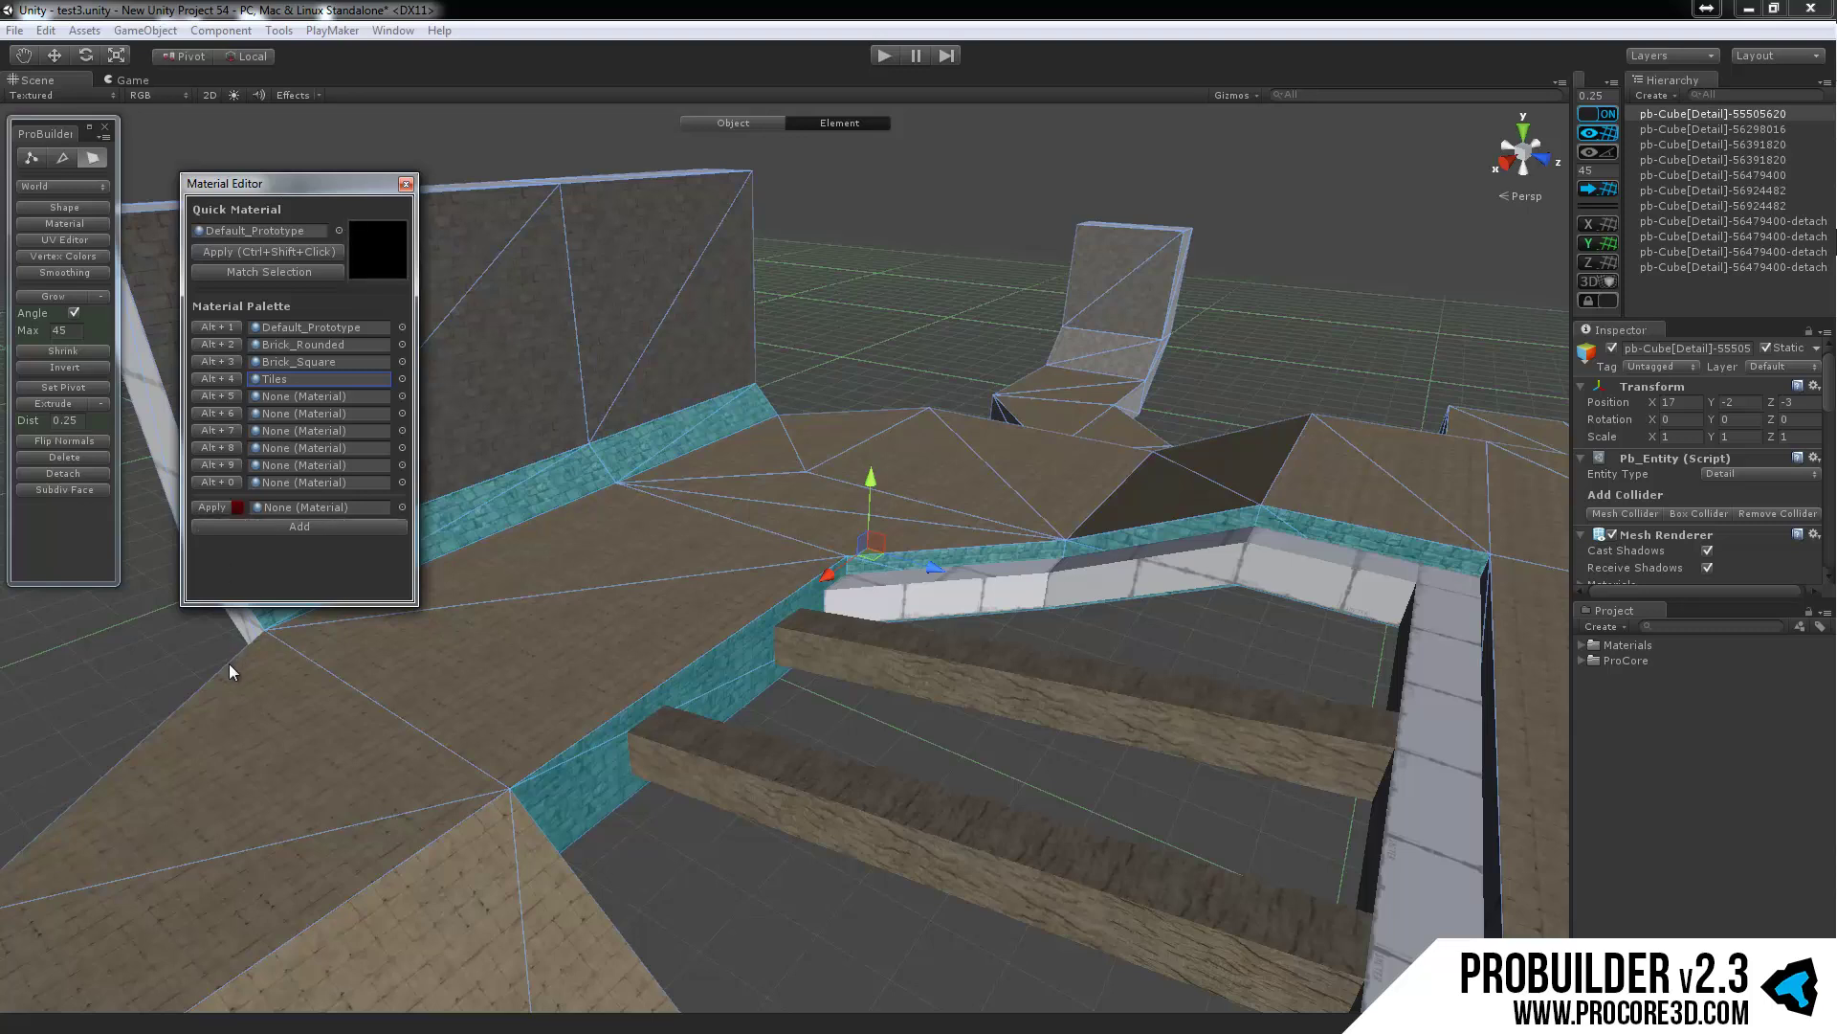
{"action": "left_click", "coordinate": [239, 508]}
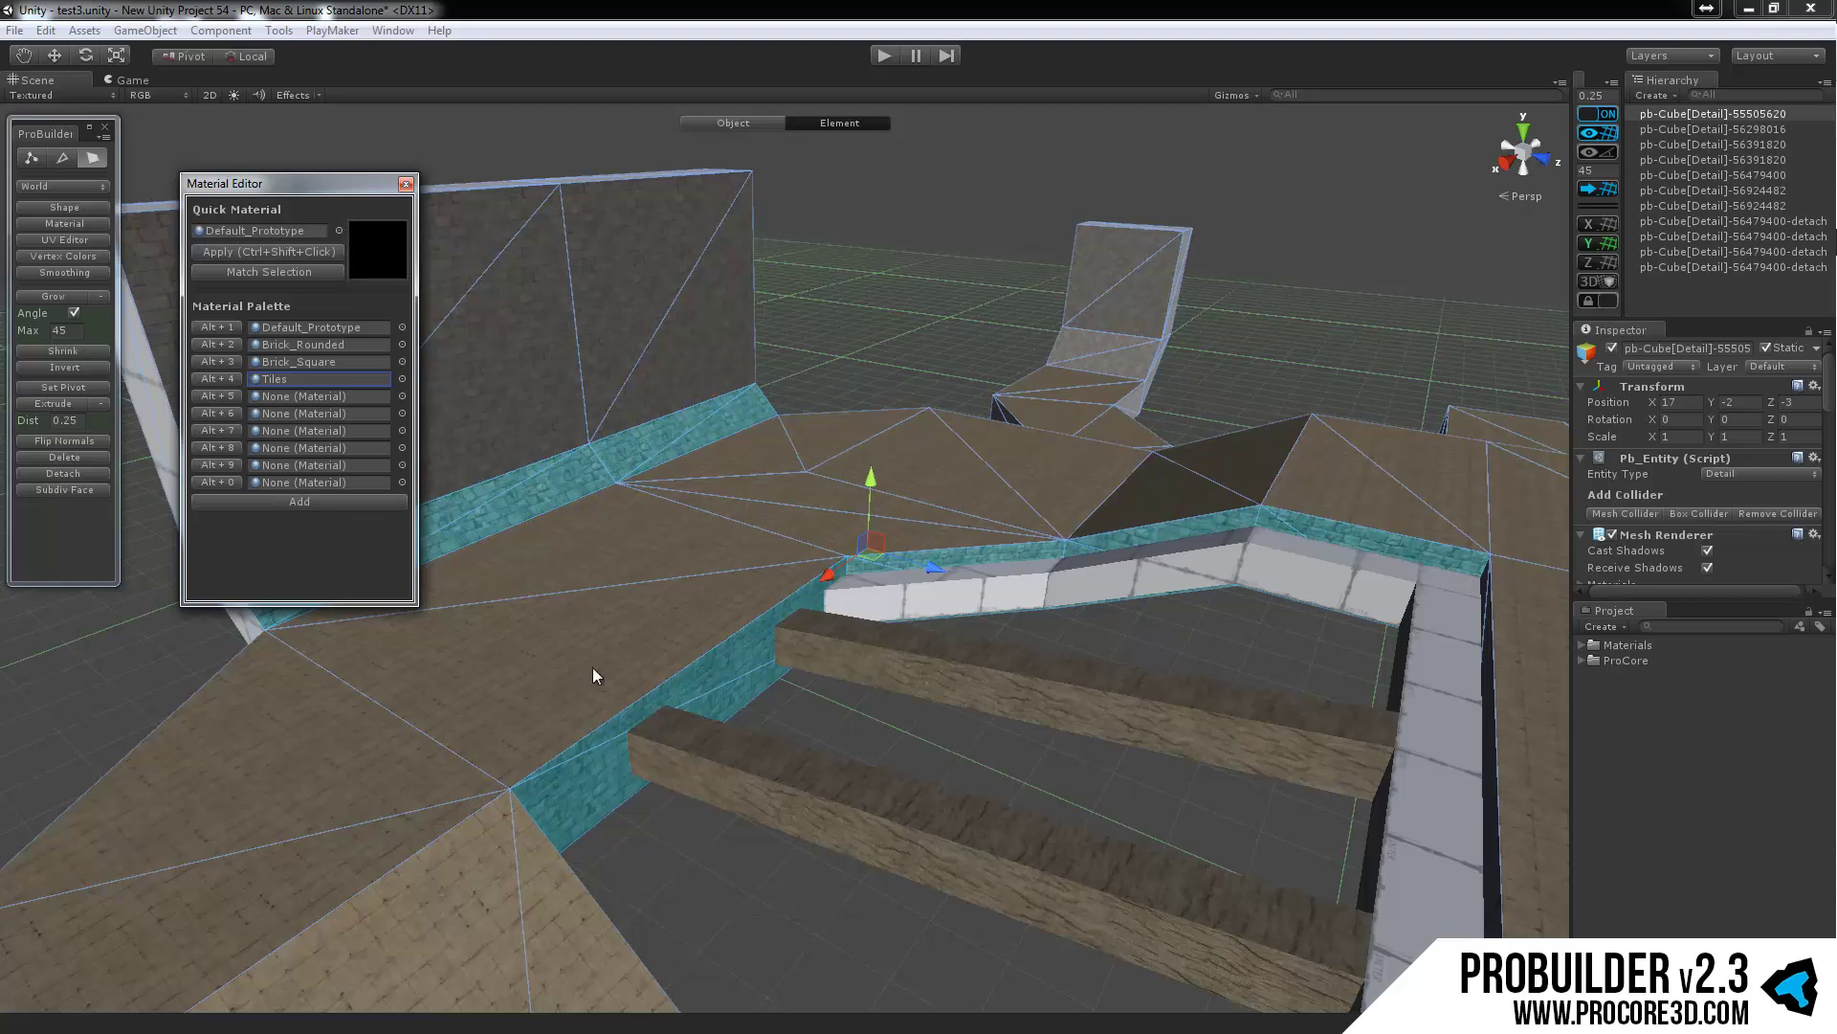